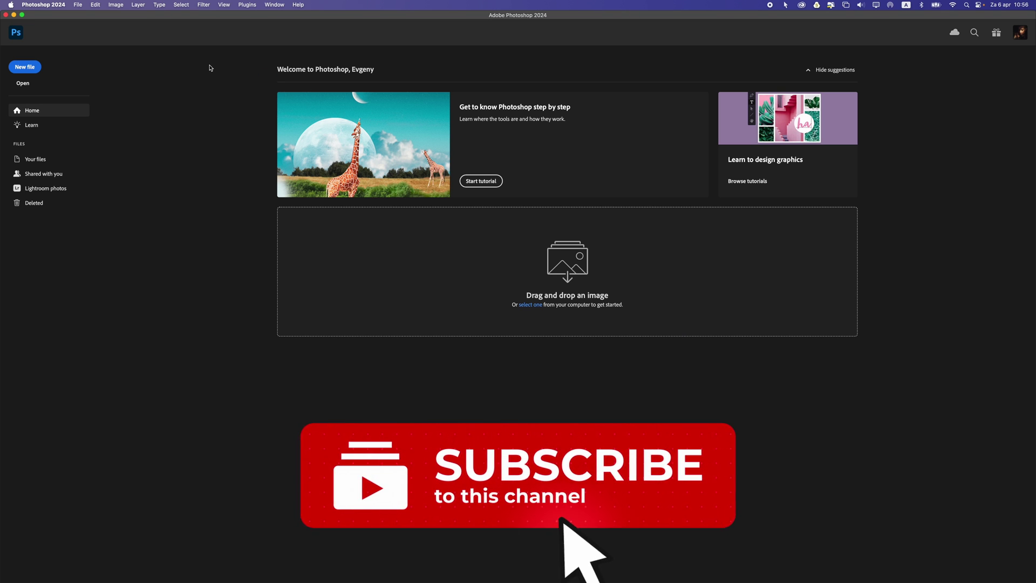
Create a new portrait document 1900 px wide and 2375 px high at 72 pixels/inch with a white background
key("super+n")
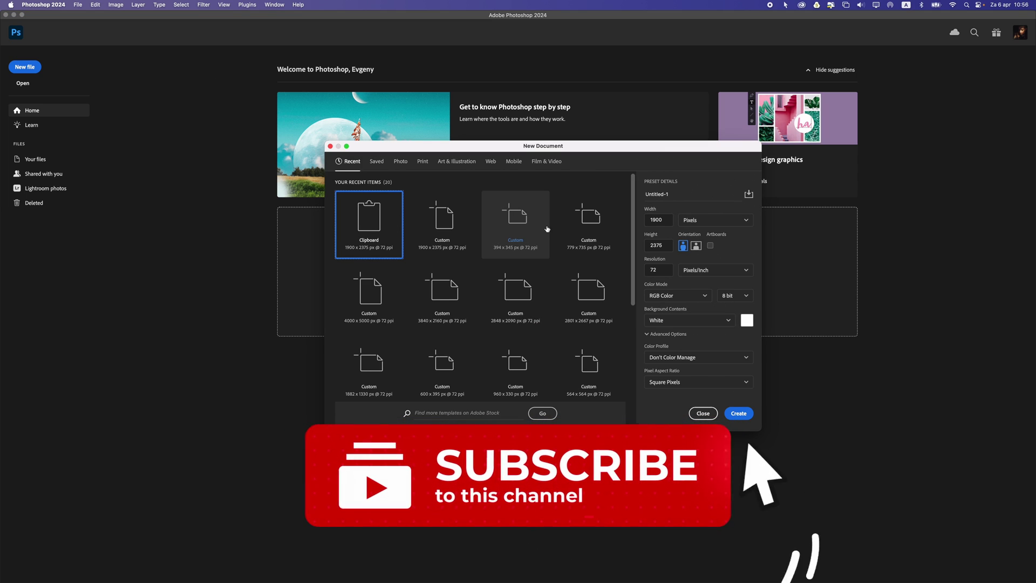
left_click(669, 220)
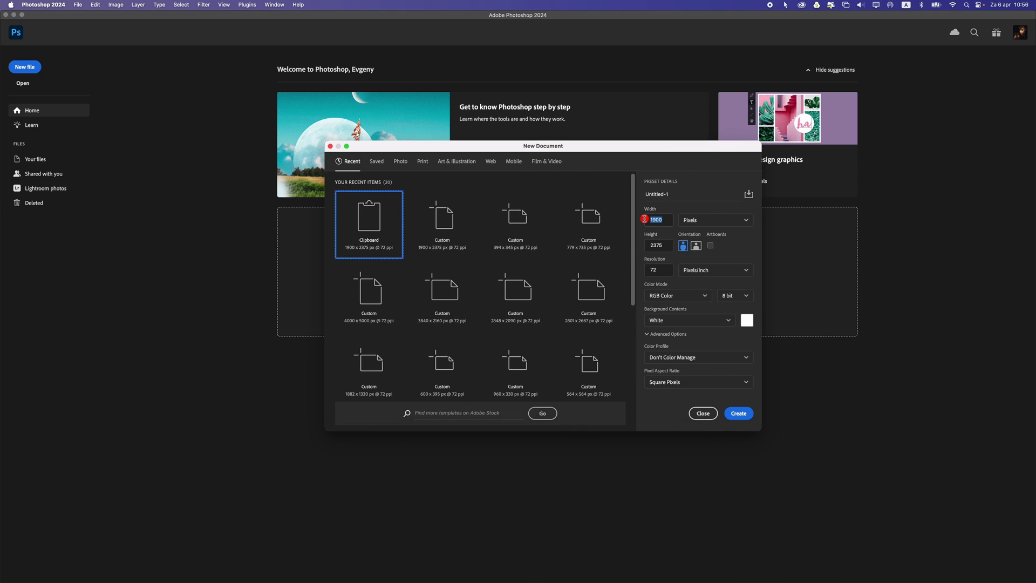
left_click_drag(663, 246, 636, 249)
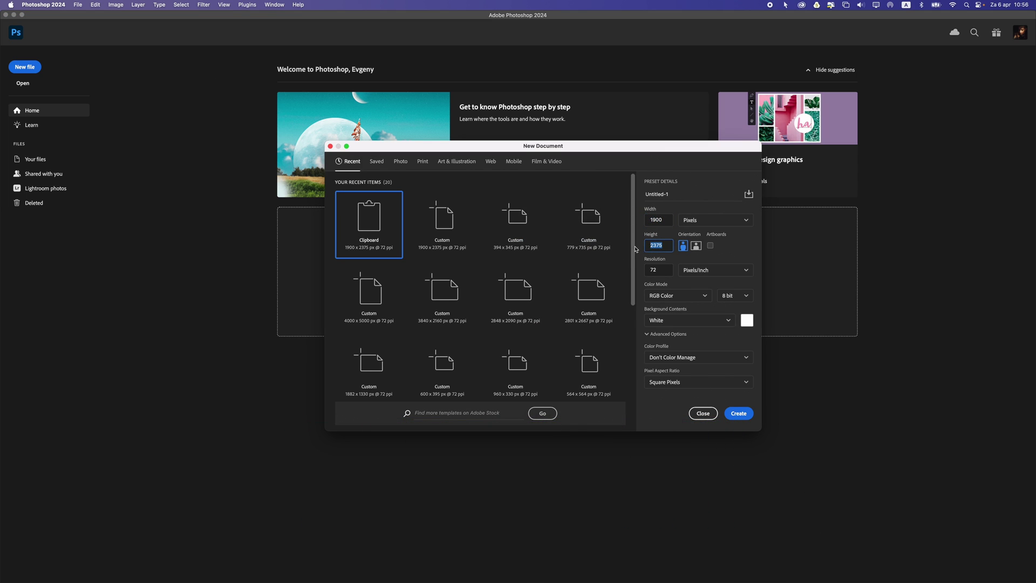
left_click(659, 221)
left_click(739, 413)
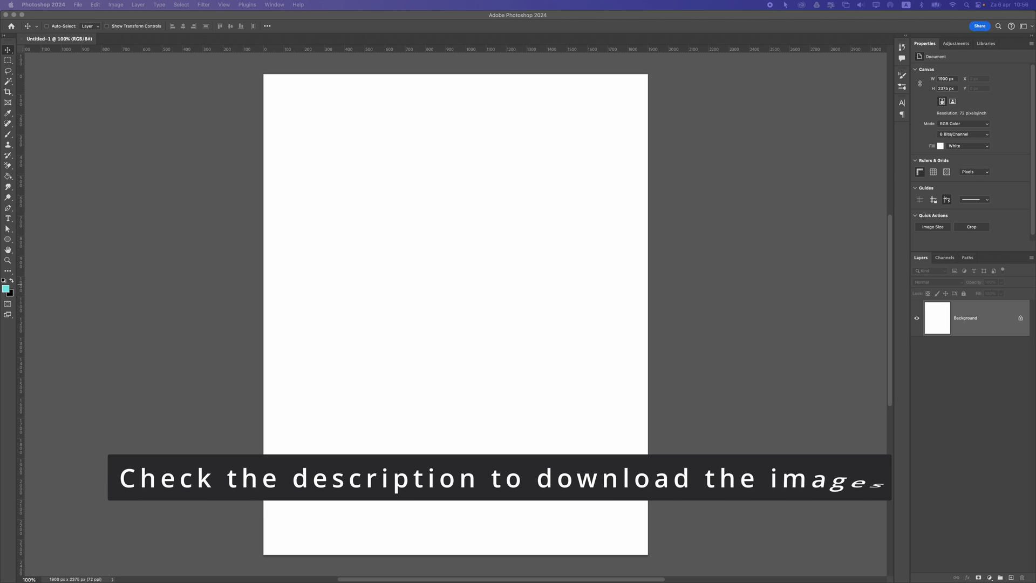
Place the Photo cut-out of the couple in the canvas's lower-left corner, enlarge it to about 1508 × 1423 px, and select the Background layer
left_click_drag(1035, 275, 626, 153)
left_click_drag(484, 211, 368, 371)
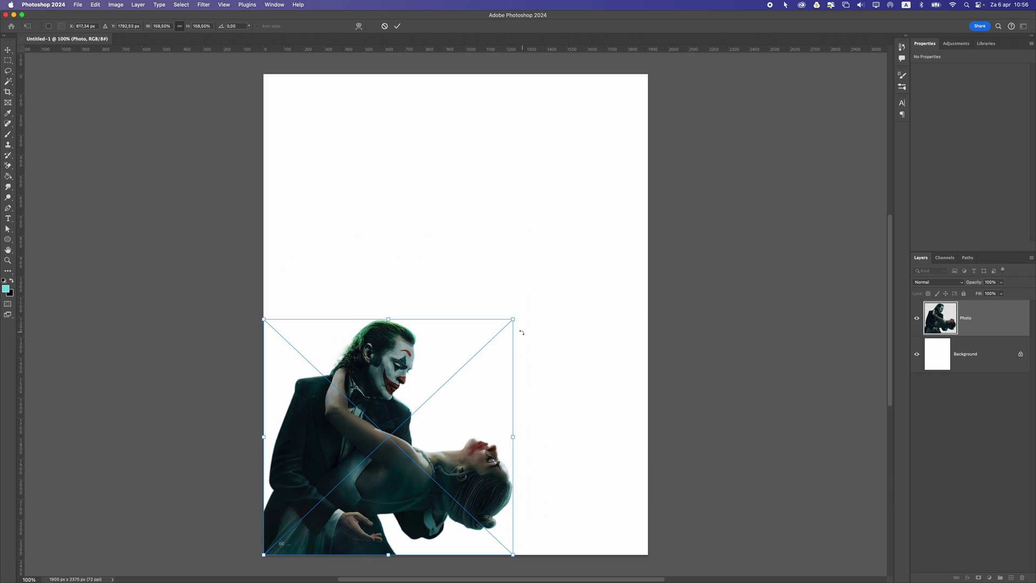
left_click_drag(515, 320, 557, 256)
key("Return")
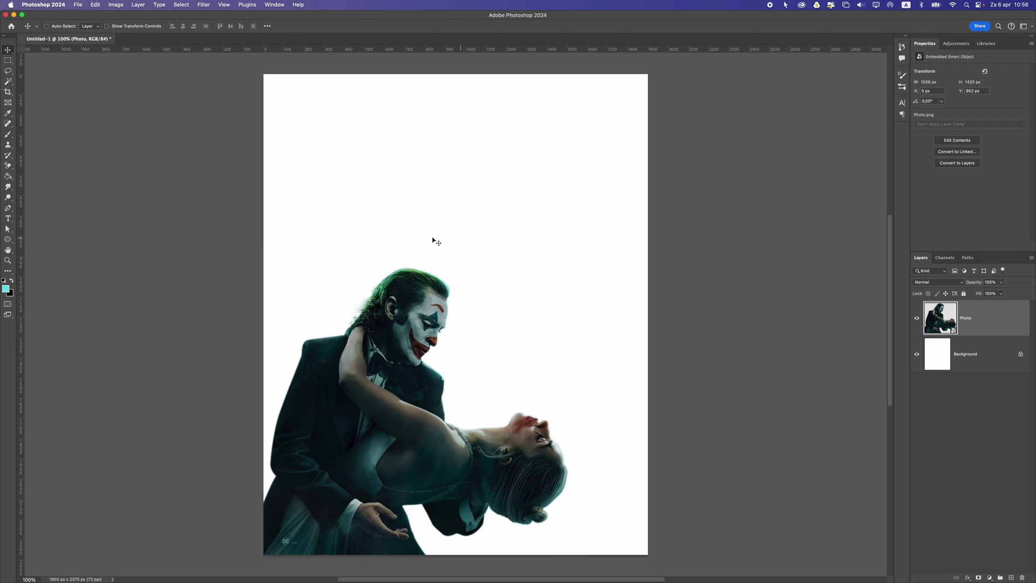
left_click(966, 354)
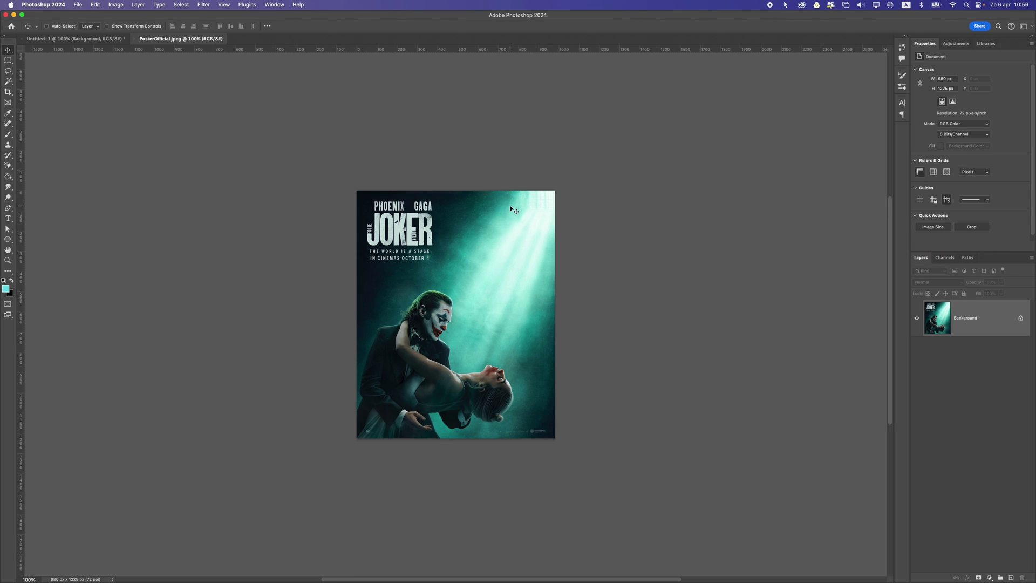
Sample dark teal #15696b as foreground and light teal #7ad5cc as background colour from PosterOfficial.jpeg, closing that reference file
left_click(6, 290)
left_click(559, 344)
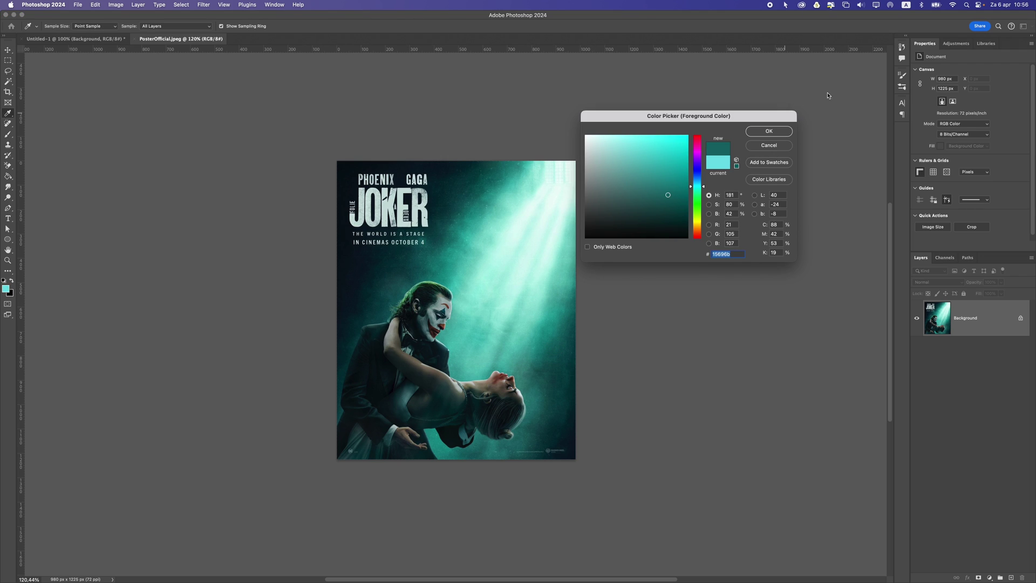
left_click(782, 131)
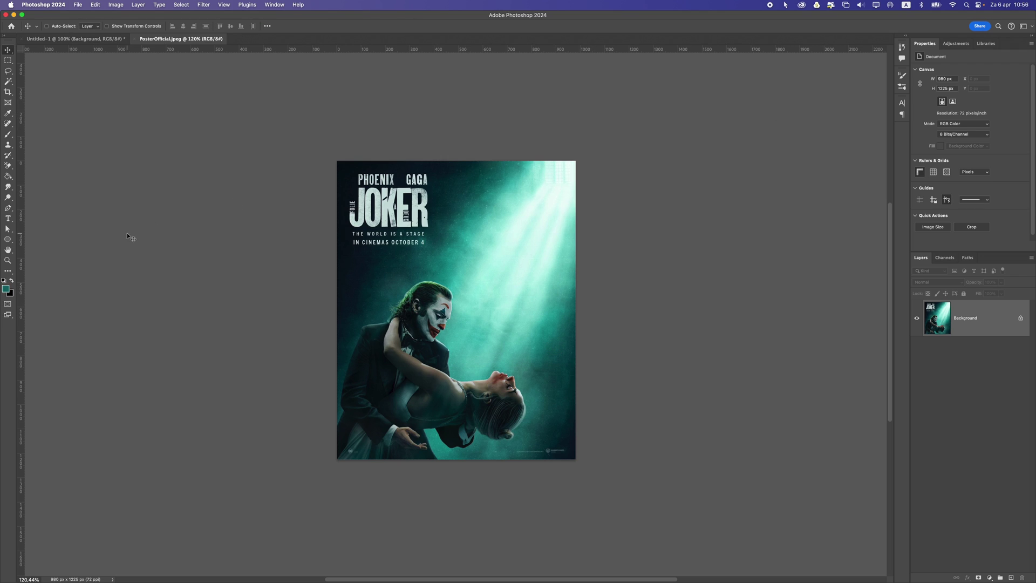
left_click(11, 294)
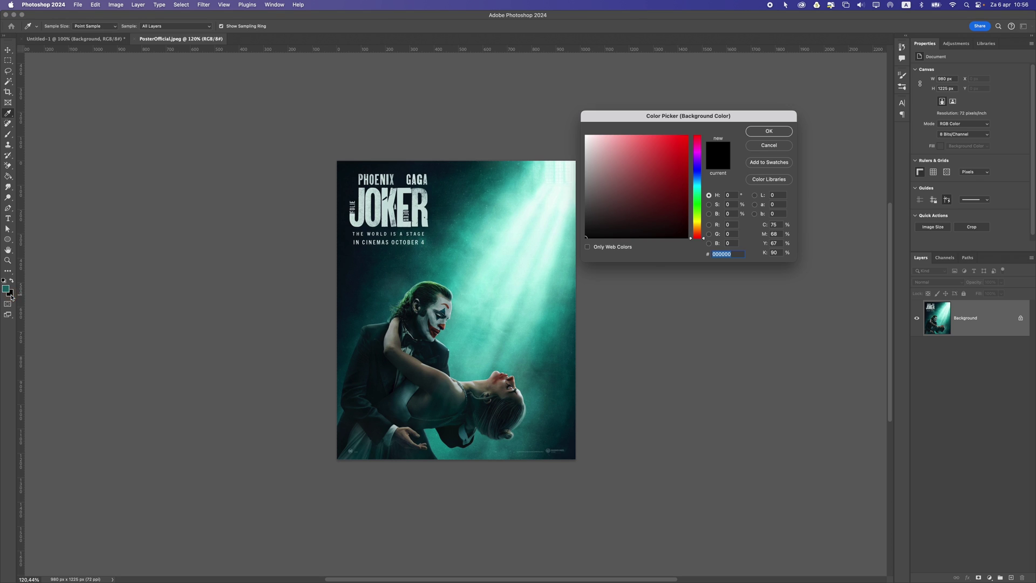
left_click(514, 194)
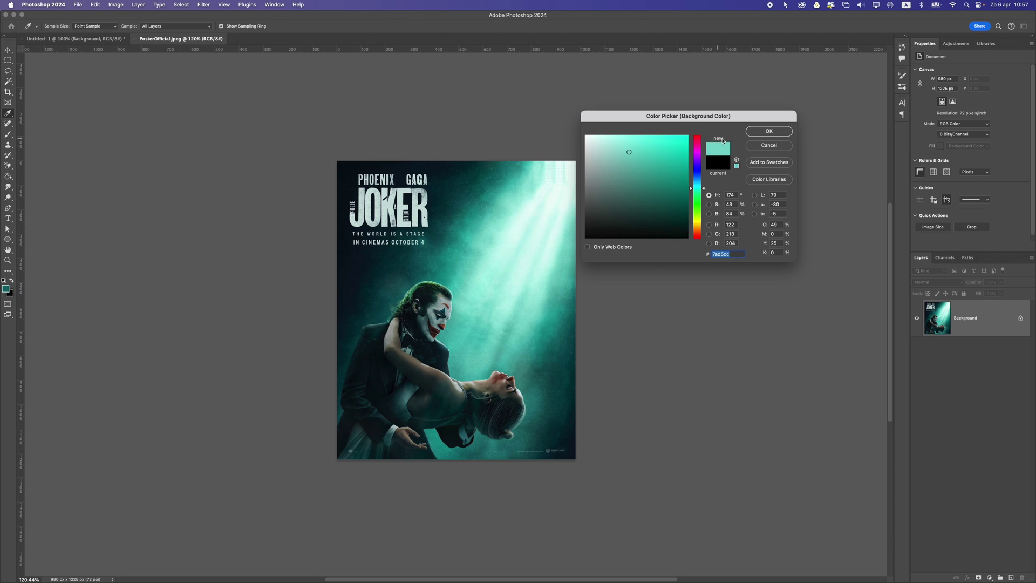
left_click(777, 131)
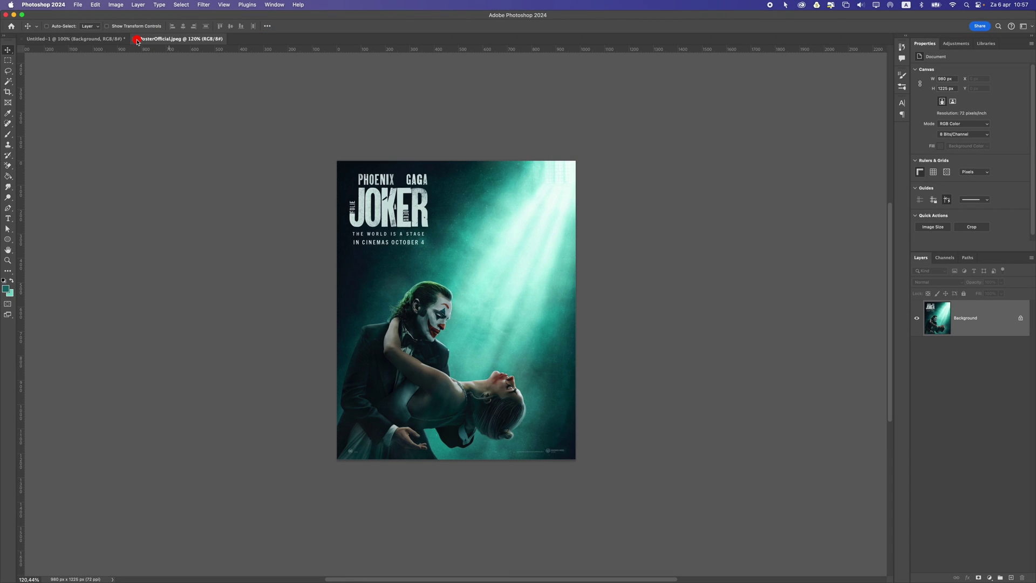
left_click(137, 38)
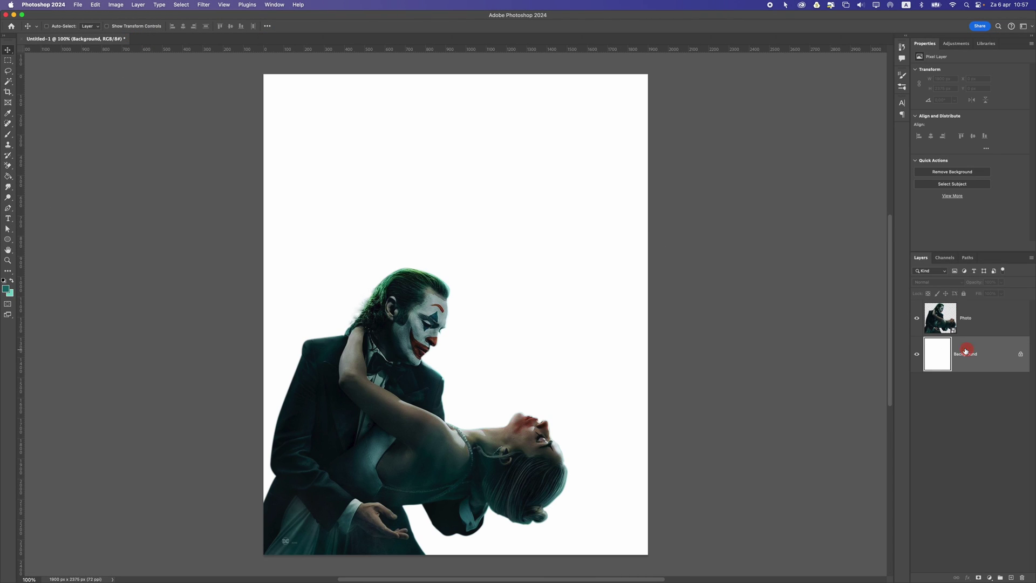
Add a Solid Color fill layer in dark teal #0f5254 above the Background layer
left_click(990, 577)
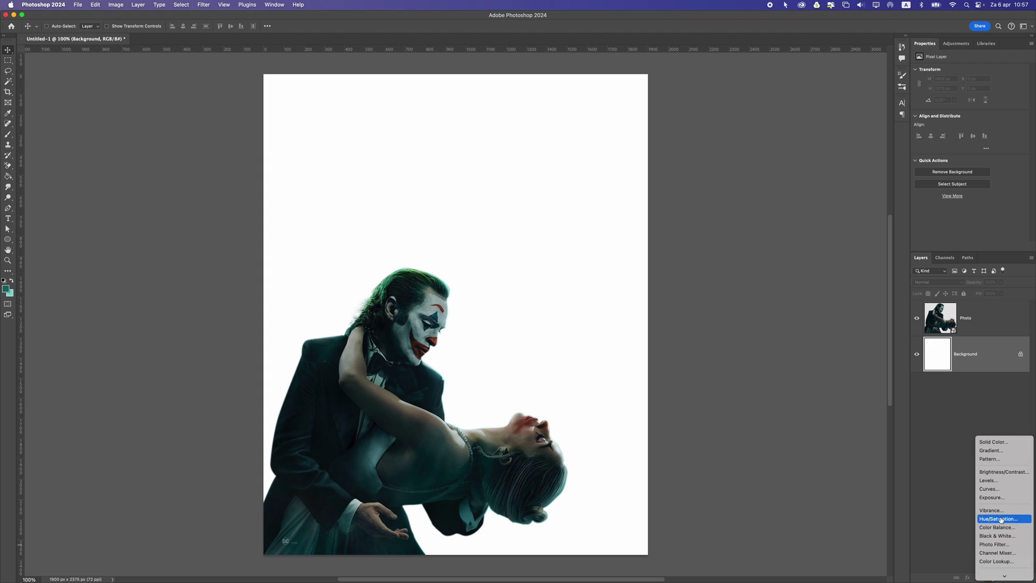
left_click(999, 443)
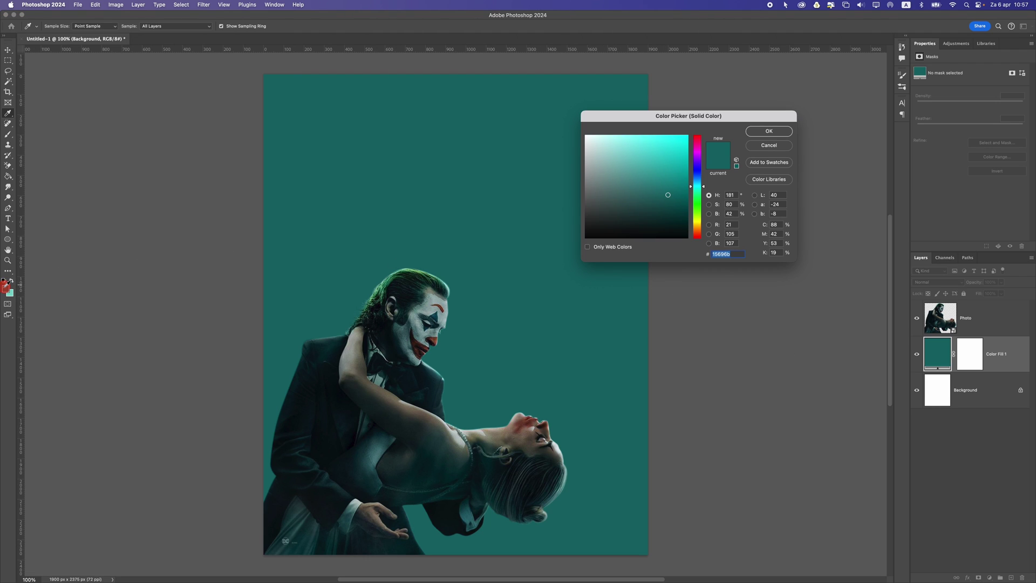
left_click(670, 204)
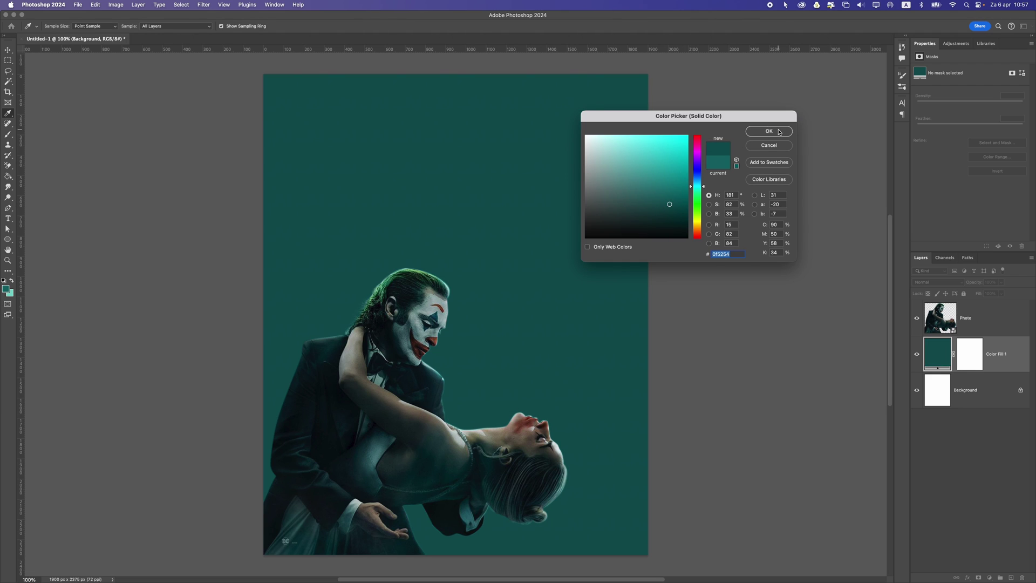
left_click(779, 132)
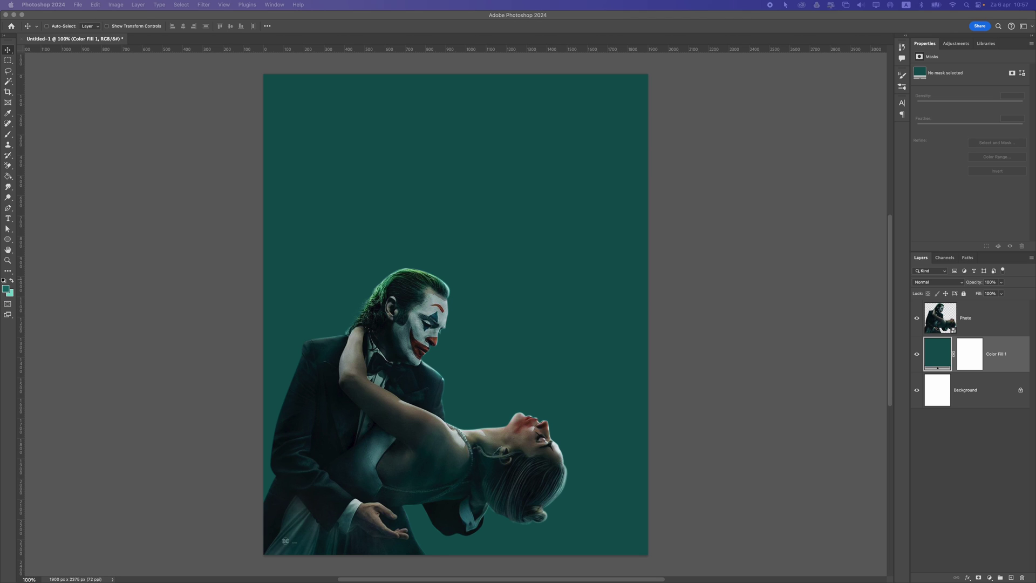
Place the night street photo beneath the Photo layer and enlarge it to about 4287 × 2839 px to cover the whole canvas
left_click_drag(754, 289, 507, 286)
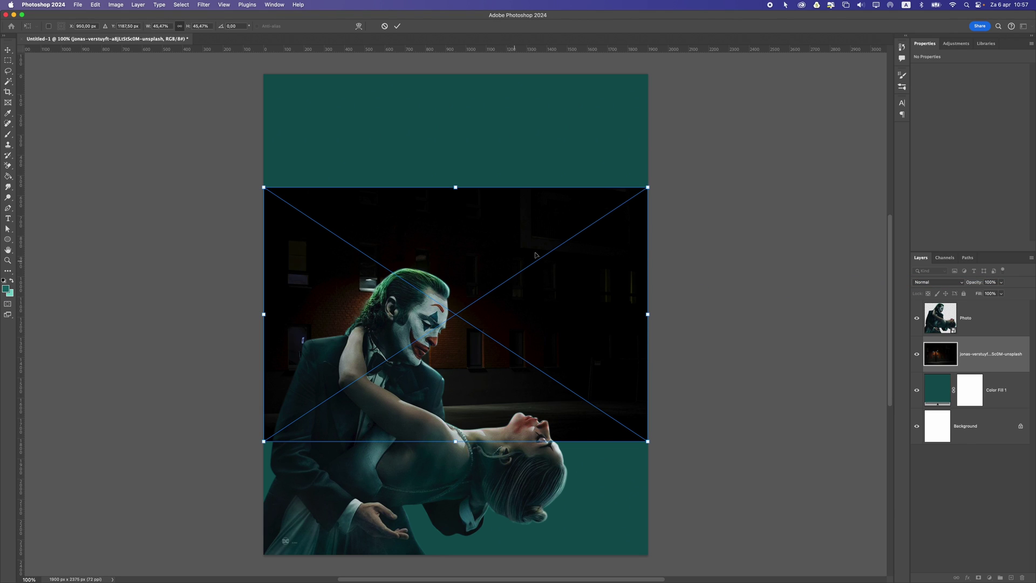
left_click_drag(647, 187, 802, 88)
left_click_drag(277, 263, 451, 249)
scroll(448, 270, "down", 5)
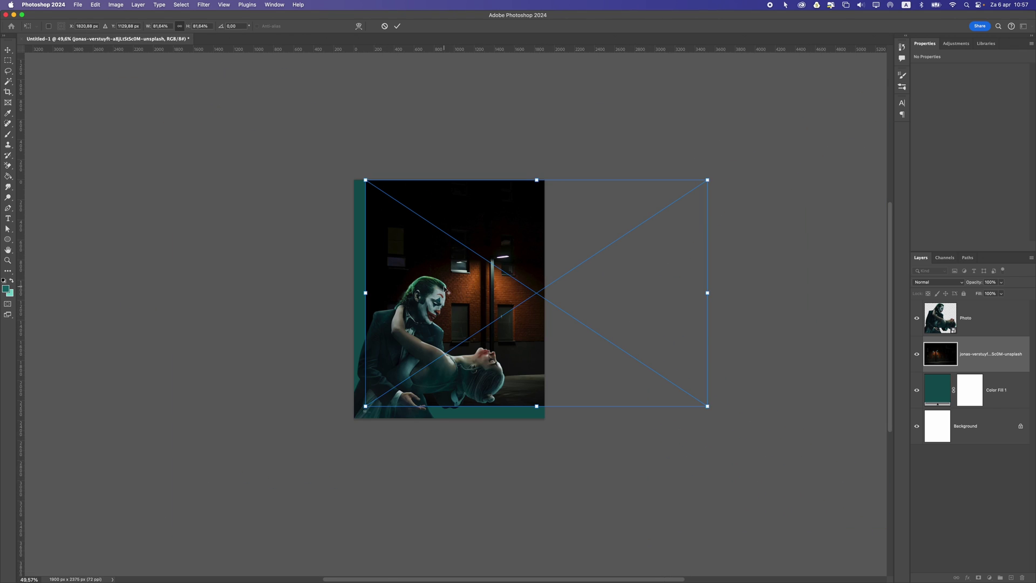
left_click_drag(366, 180, 333, 150)
key("Return")
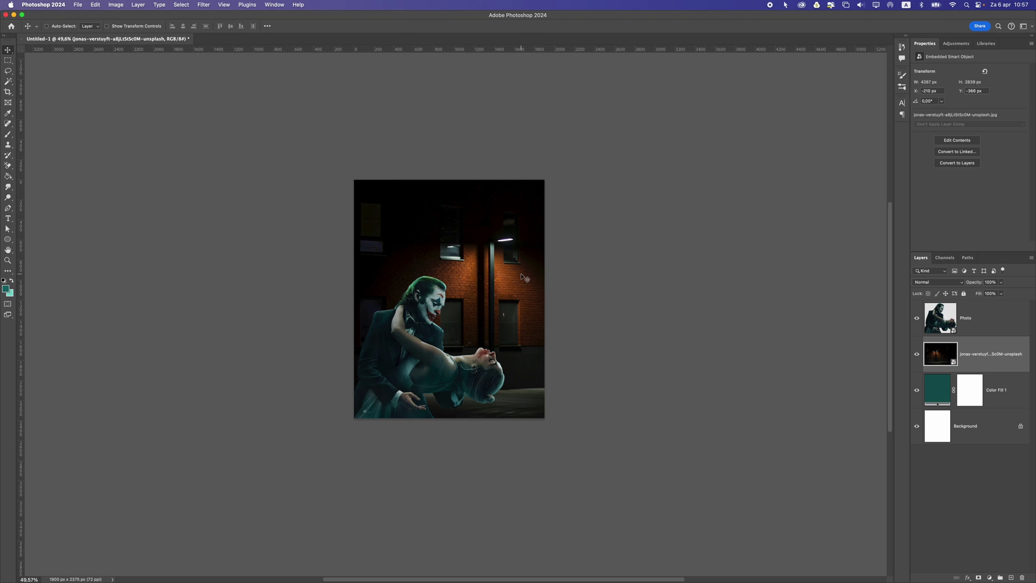
Set the street photo layer's blend mode to Soft Light
left_click(935, 283)
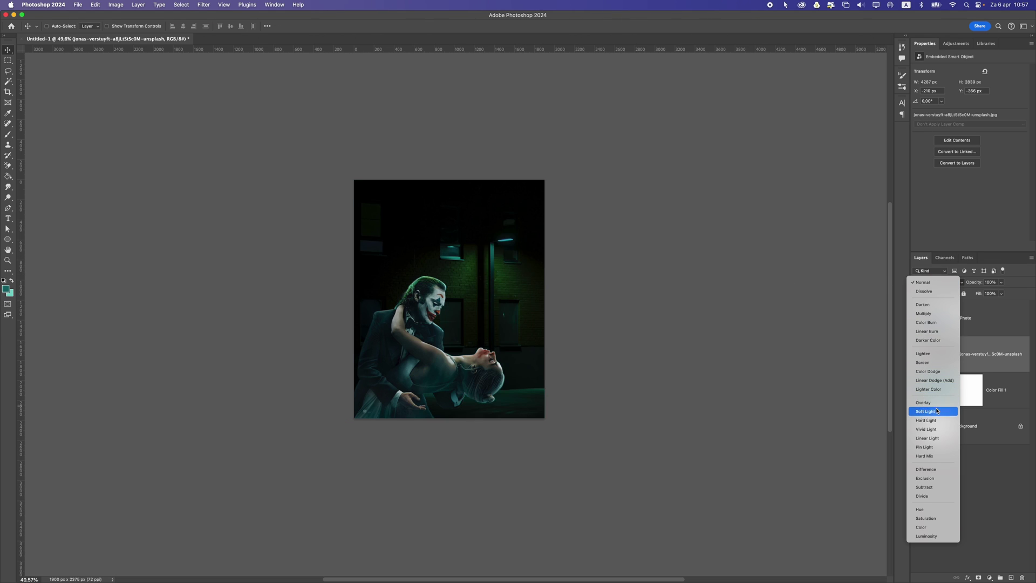
left_click(936, 412)
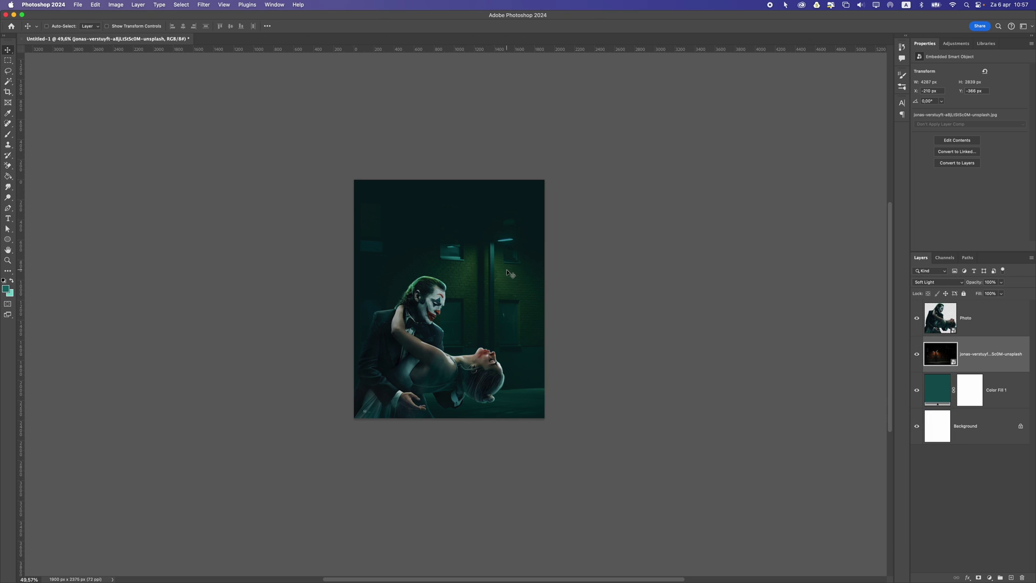
scroll(480, 282, "up", 2)
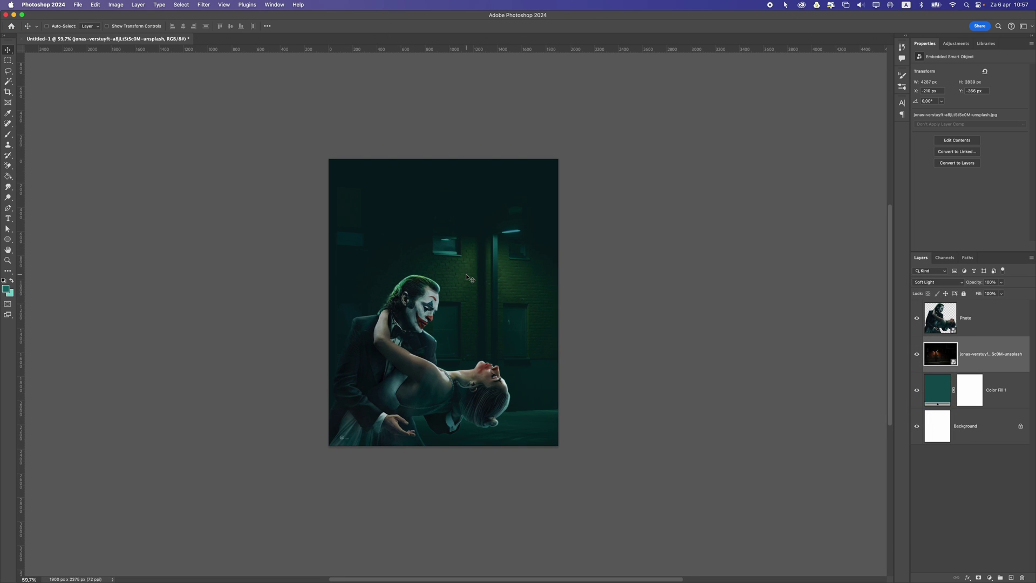
Desaturate the street photo with Hue/Saturation at saturation -100, and shift it right and down to about X -115 px, Y -232 px
key("super+u")
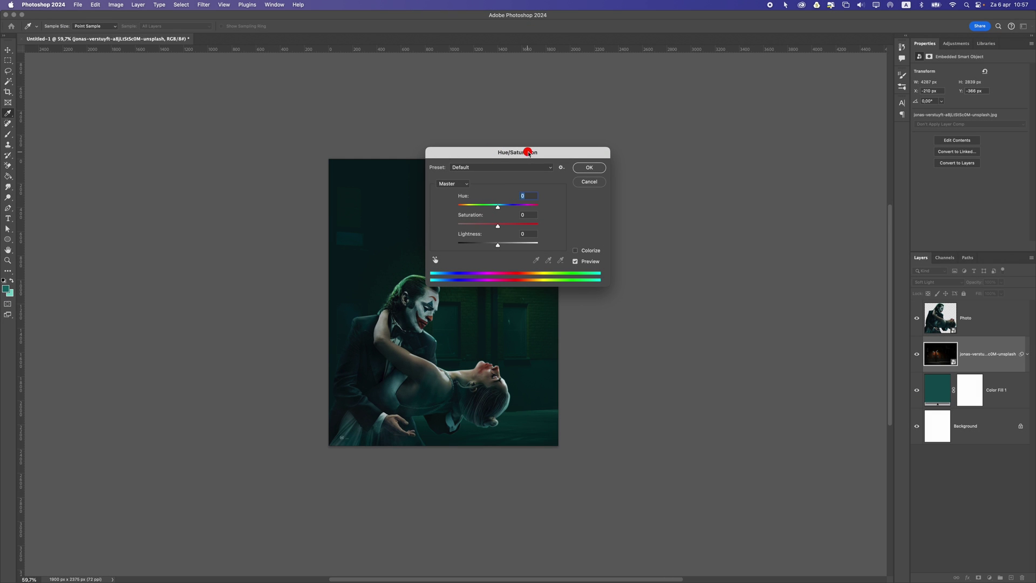
left_click_drag(529, 154, 658, 122)
left_click_drag(621, 197, 557, 197)
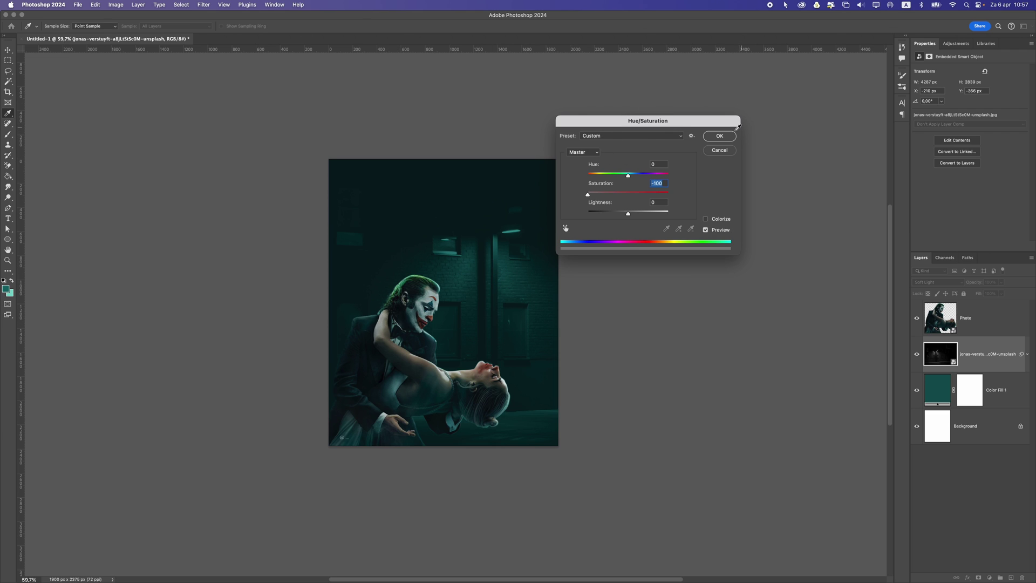
left_click(720, 136)
left_click_drag(423, 220, 527, 238)
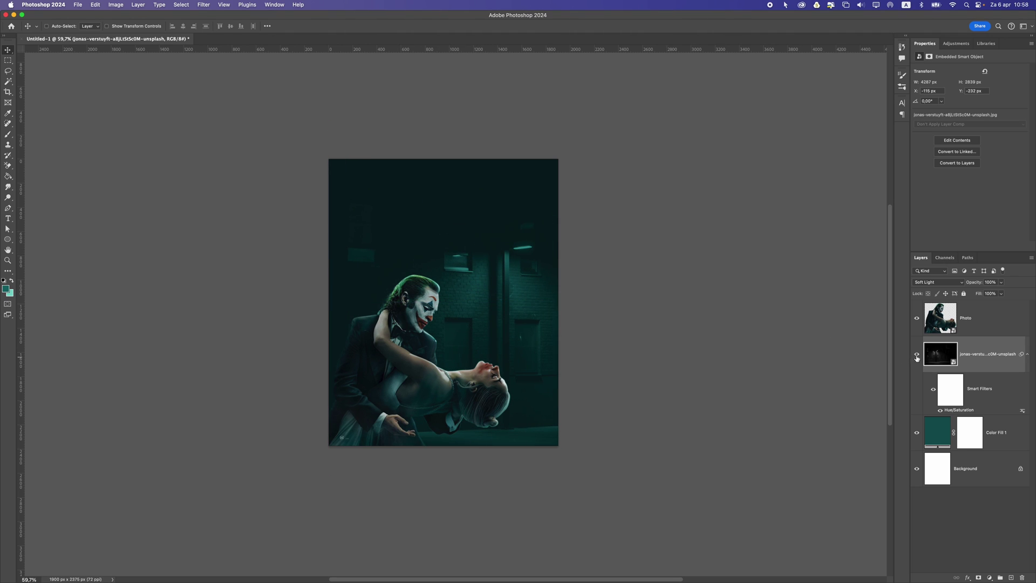
left_click(1028, 359)
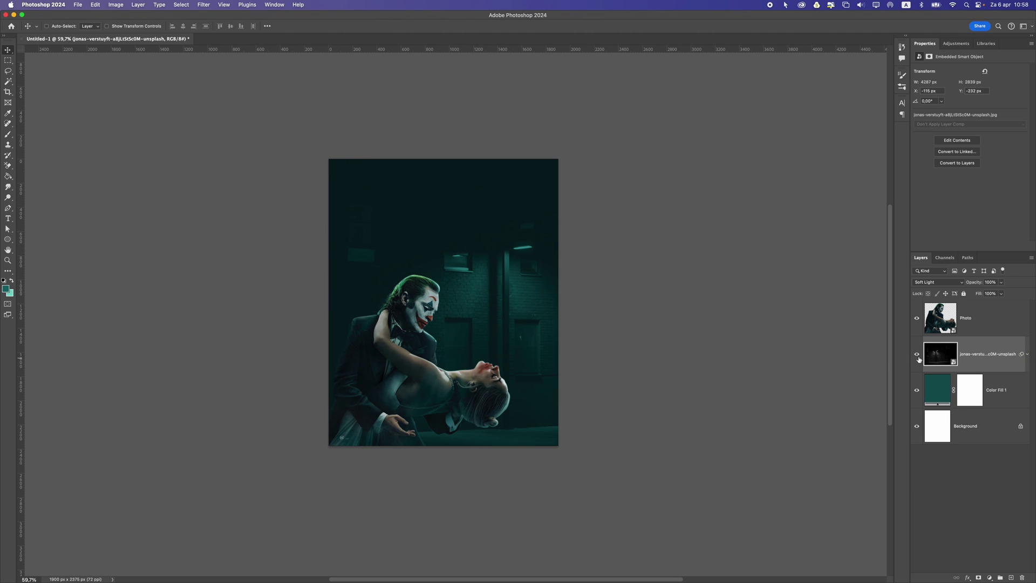
Duplicate the street photo layer and hide the original, keeping the copy selected
key("super+j")
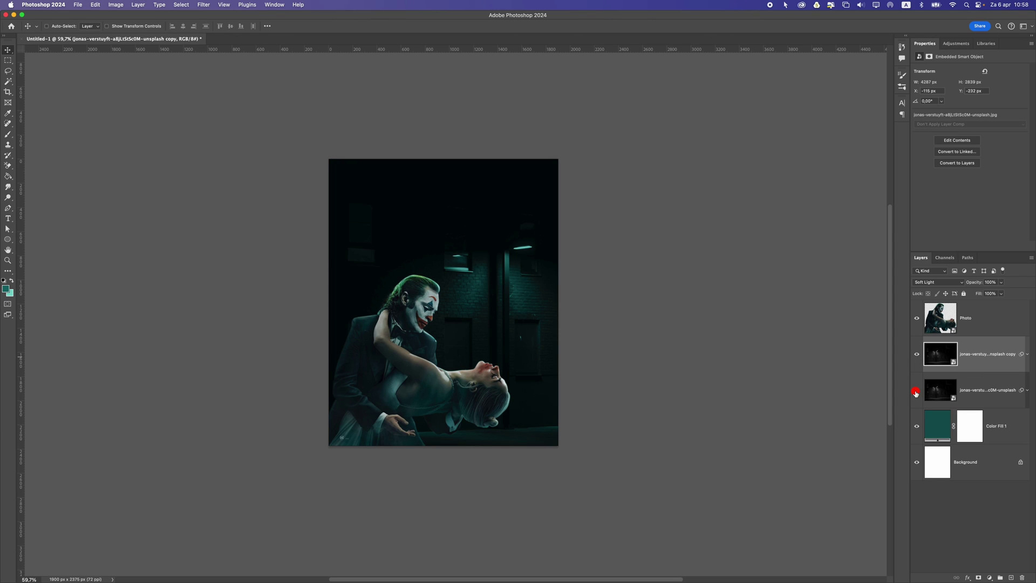
left_click(916, 392)
left_click(967, 364)
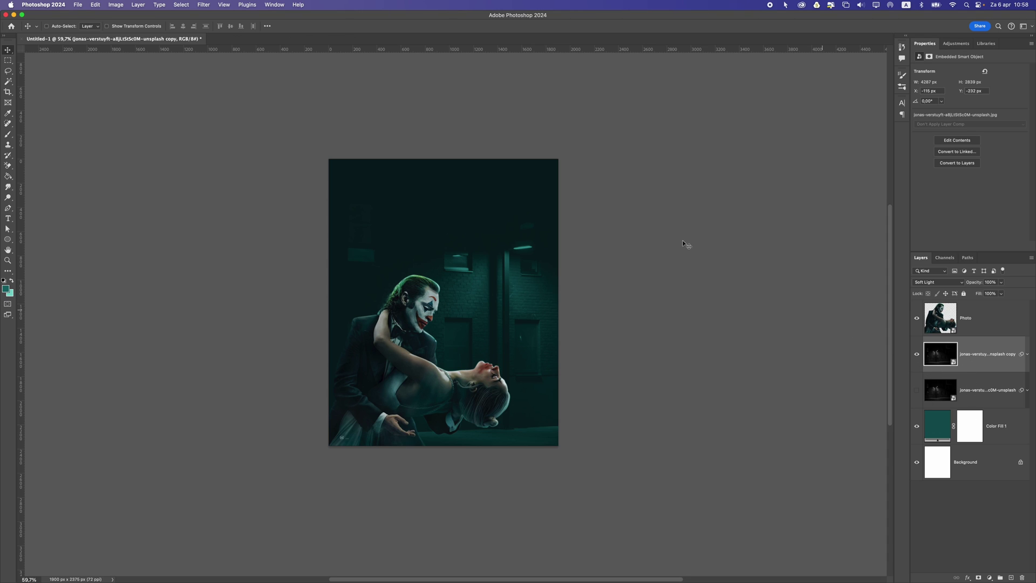
Apply a Gaussian Blur with a 20.4-pixel radius to the duplicated street photo layer
left_click(203, 4)
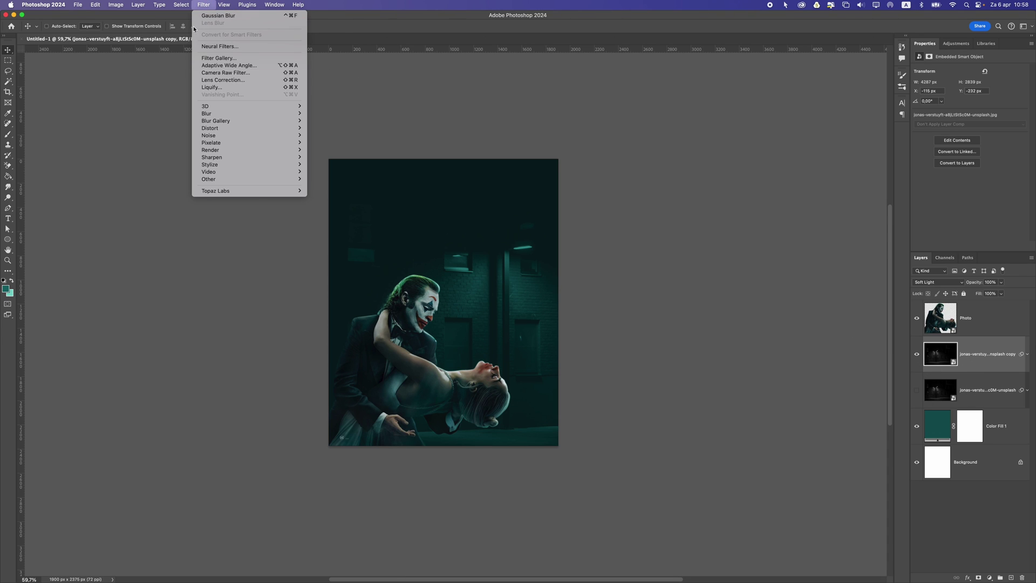
mouse_move(222, 114)
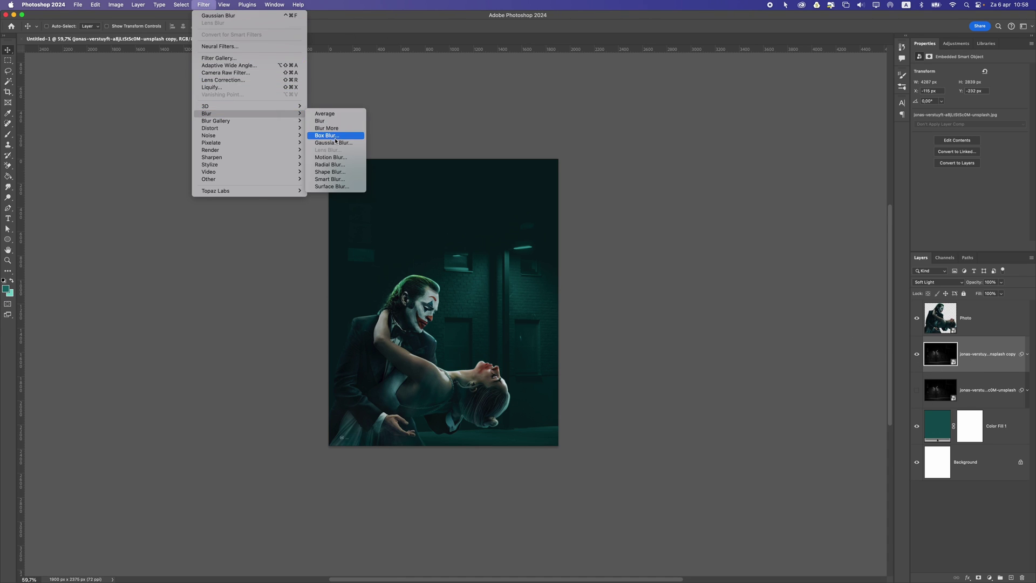
left_click(339, 143)
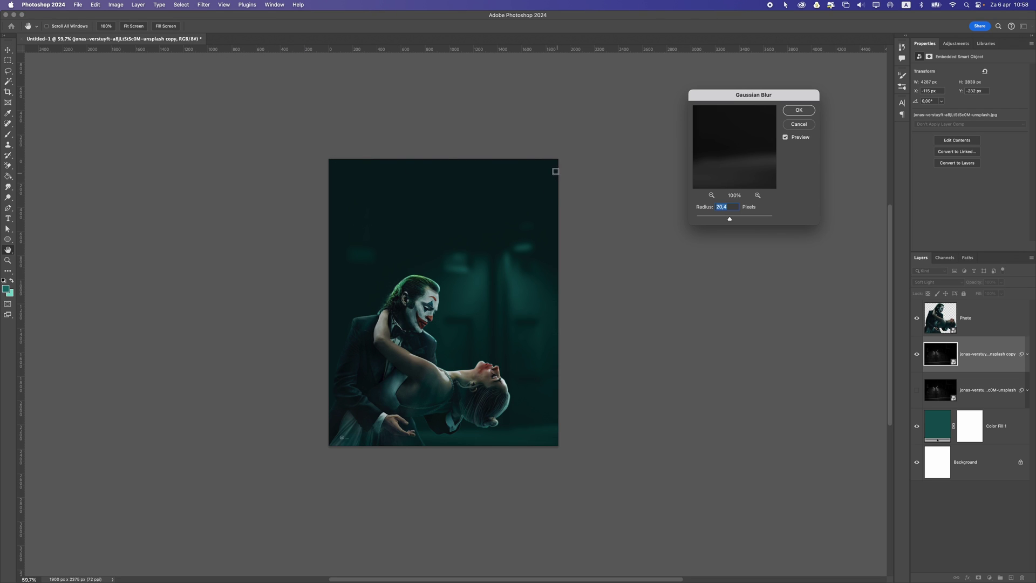
left_click(799, 110)
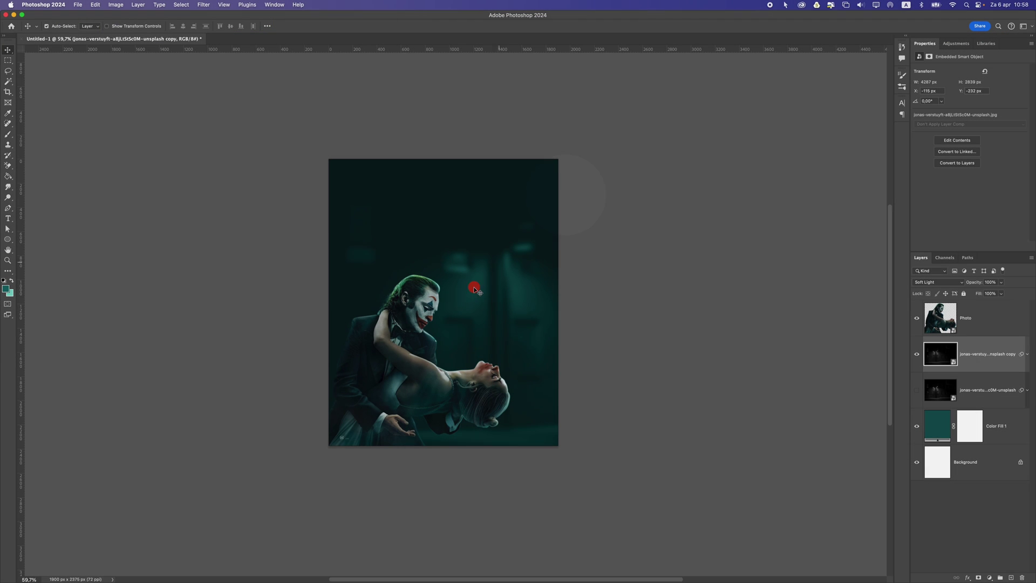
Add a new empty layer directly above the Photo layer
left_click(965, 322)
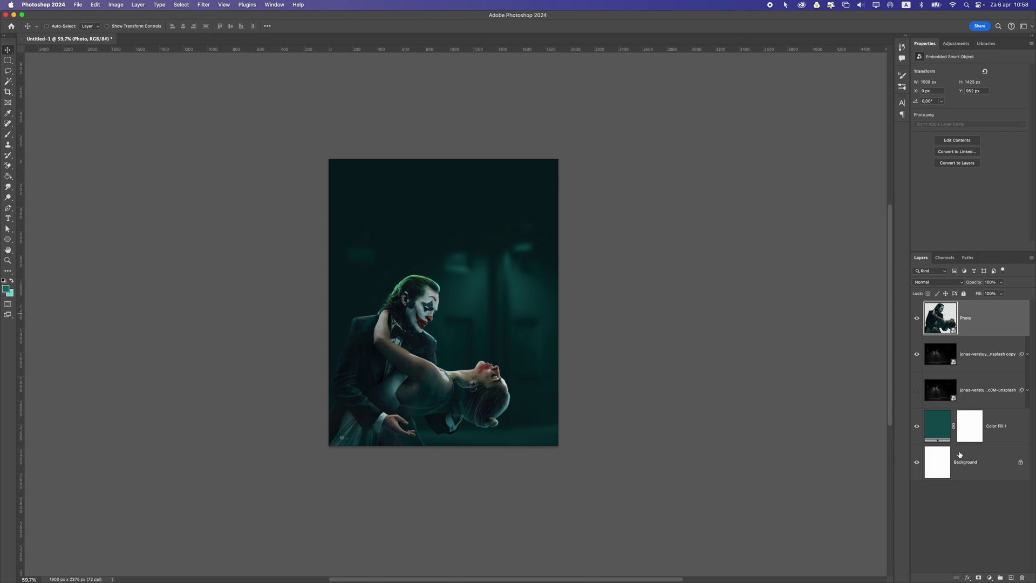
left_click(1011, 579)
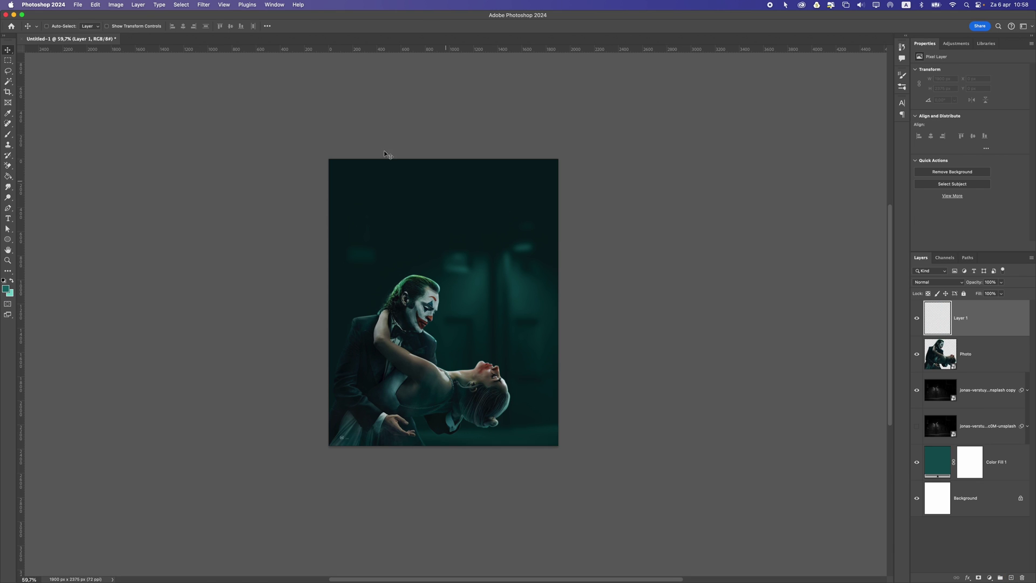
Activate the Brush tool and choose the Spotlight 2 tip from the lighting brush set
left_click(8, 134)
right_click(9, 136)
left_click(32, 134)
left_click(56, 28)
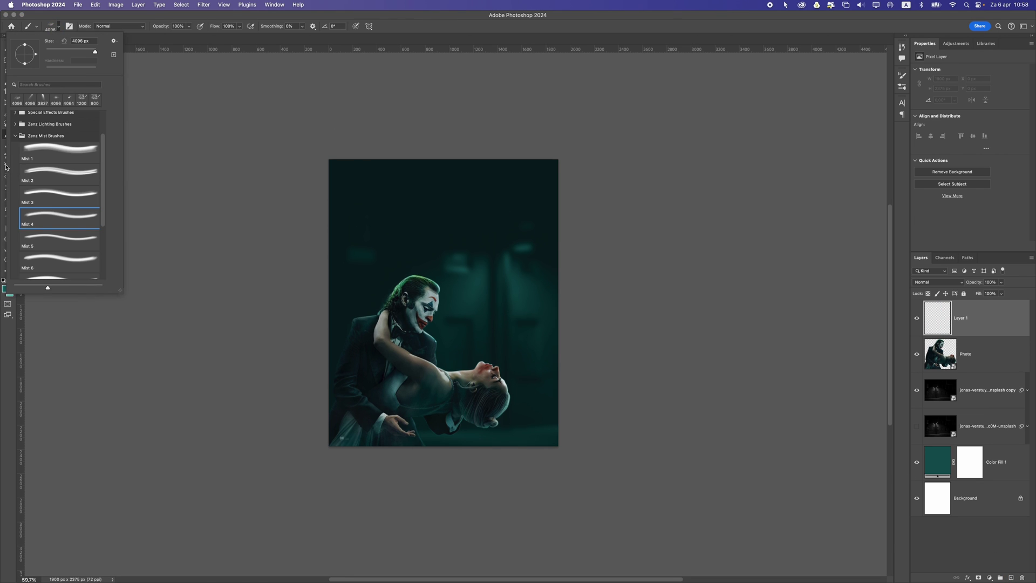
scroll(30, 165, "up", 1)
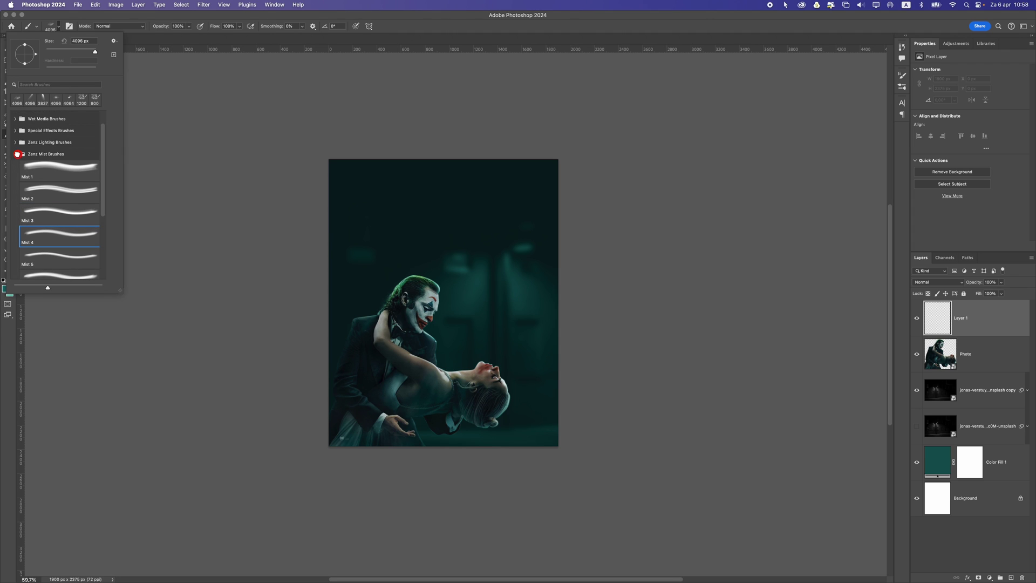
left_click(17, 154)
left_click(18, 165)
left_click(53, 209)
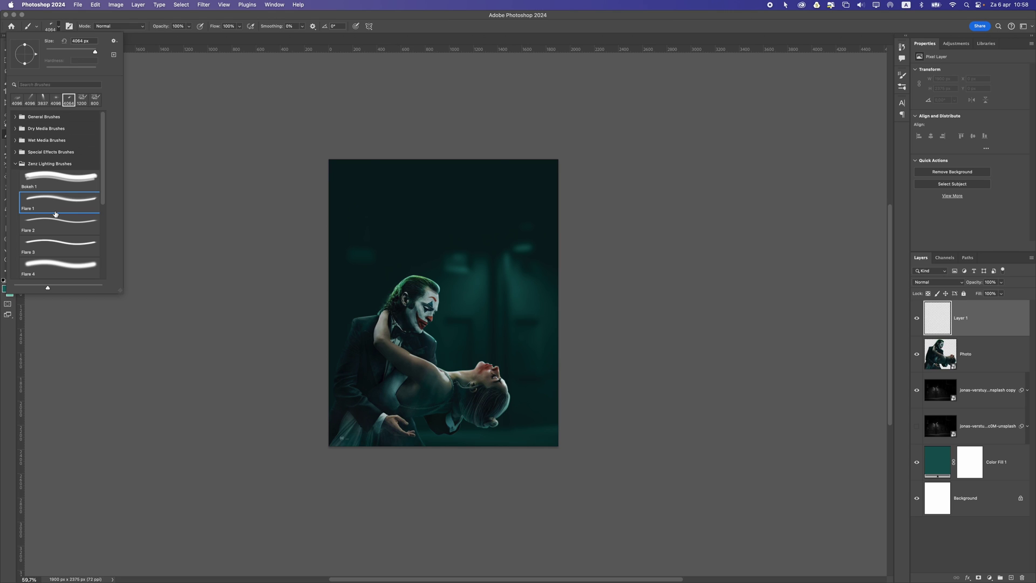
scroll(54, 222, "down", 1)
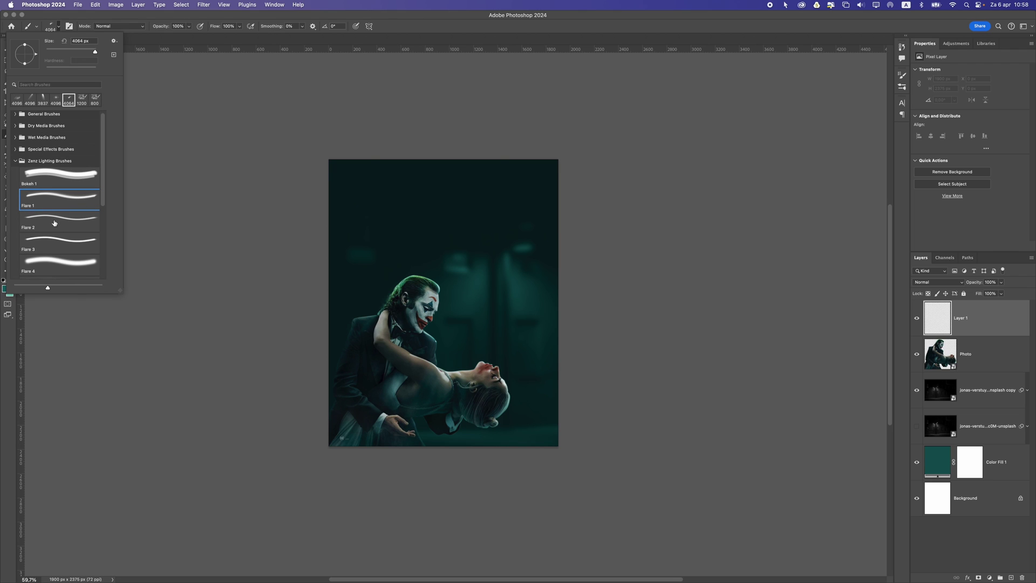
scroll(63, 224, "down", 1)
left_click(67, 220)
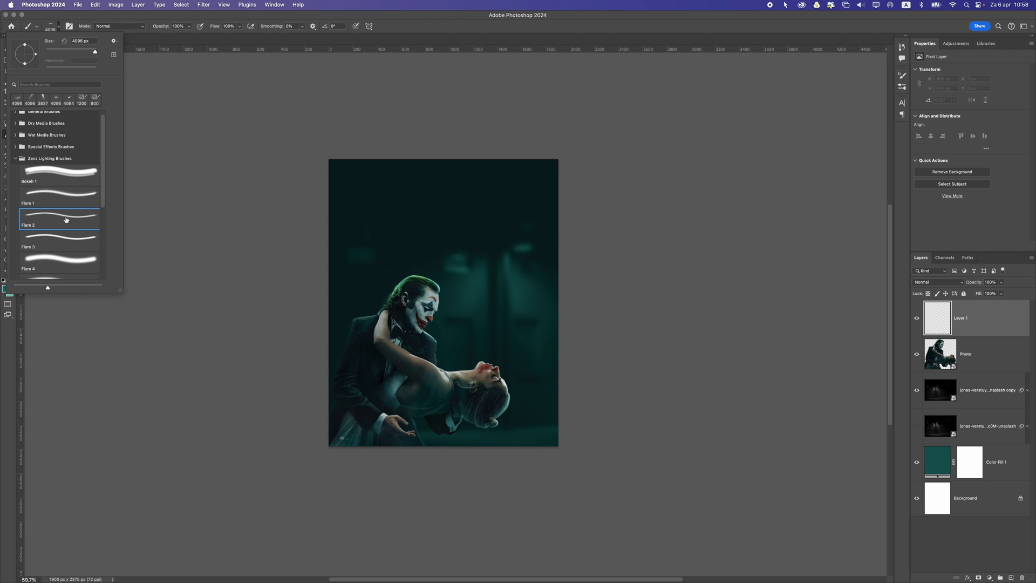
scroll(73, 224, "down", 2)
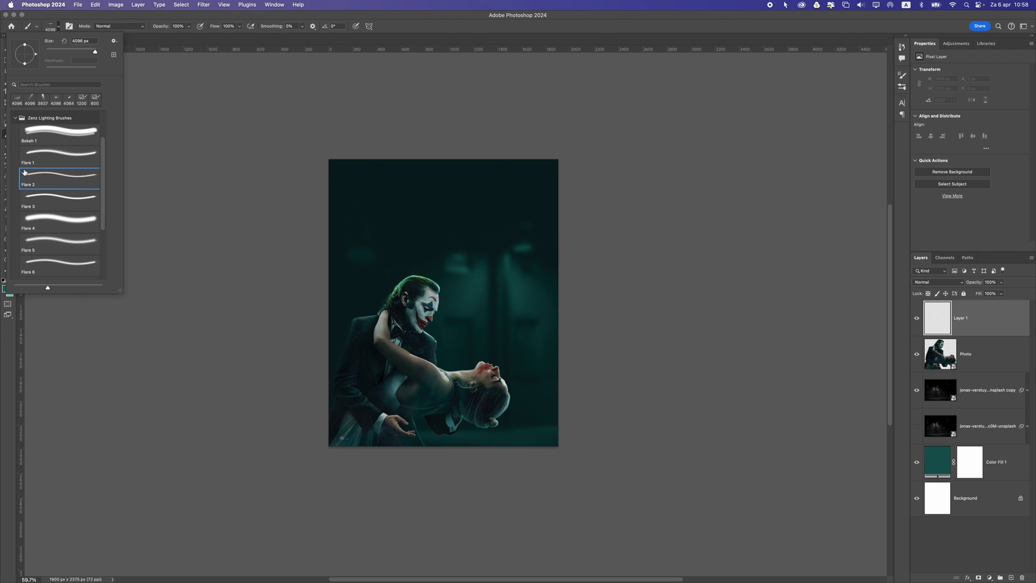
scroll(65, 232, "down", 3)
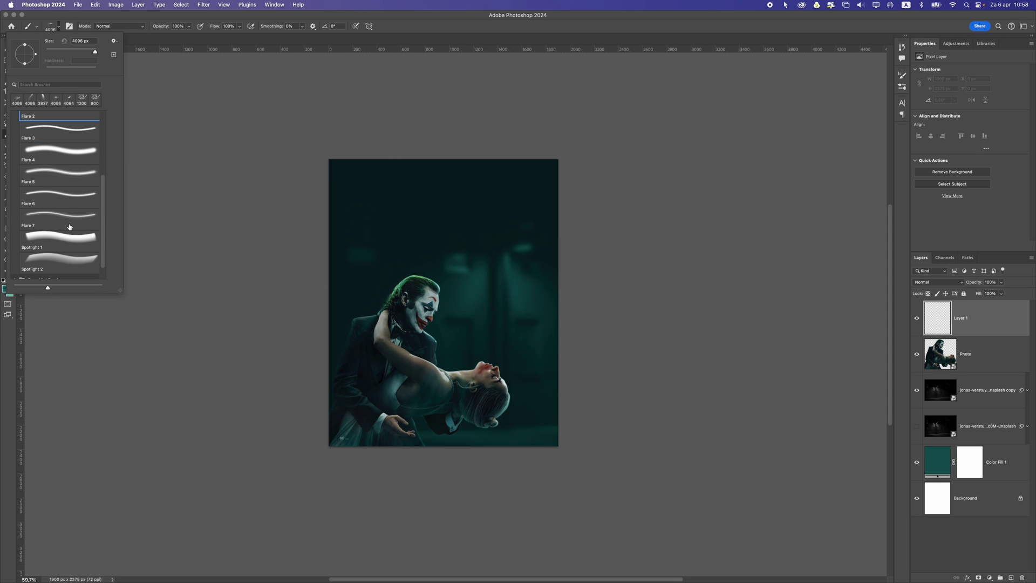
left_click(66, 259)
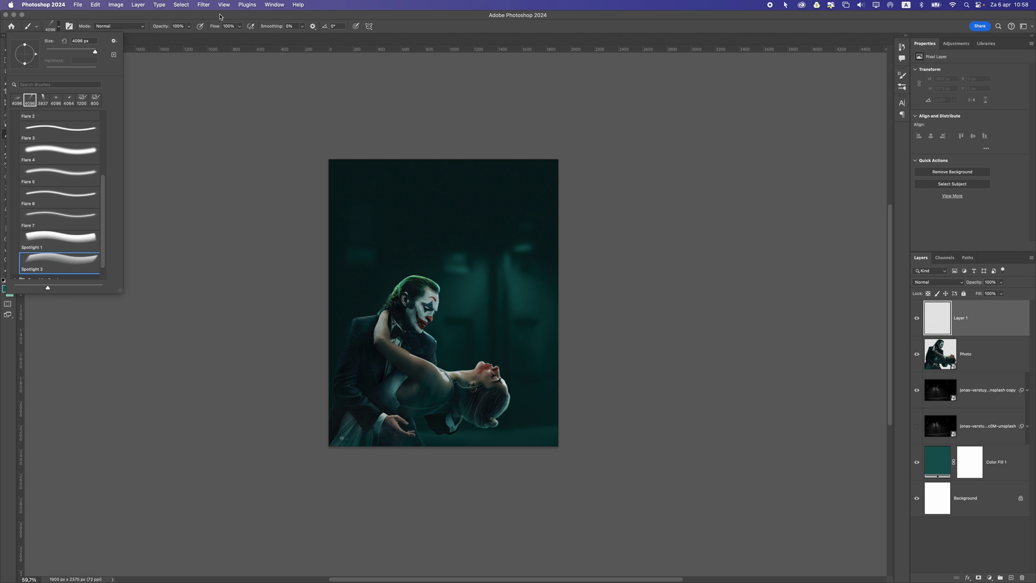
left_click(220, 14)
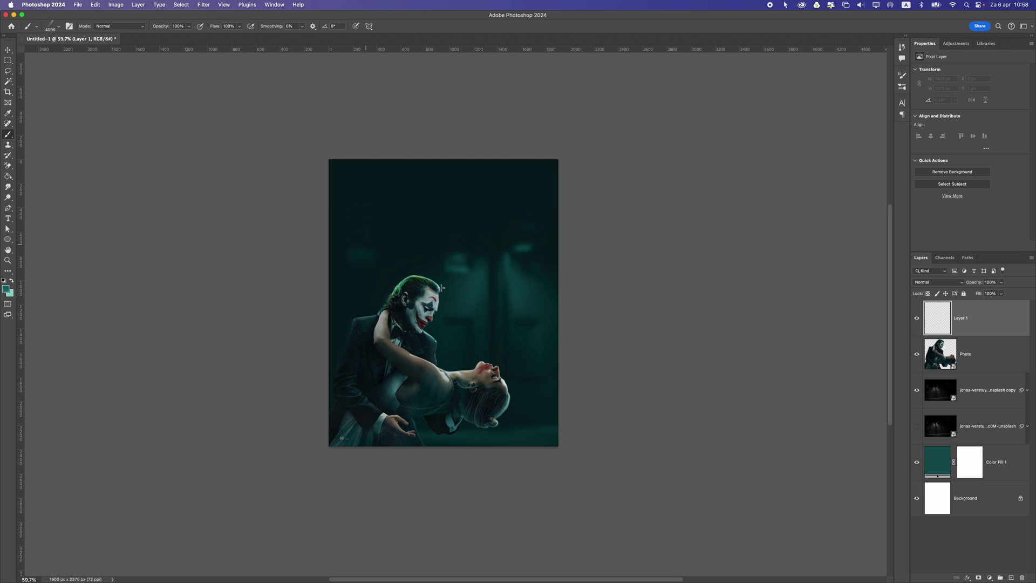
Reduce the spotlight brush's size to 3000 px
key("bracketleft")
key("bracketleft")
key("bracketleft")
key("bracketleft")
key("bracketleft")
key("bracketleft")
key("bracketleft")
key("bracketleft")
key("bracketleft")
key("bracketleft")
key("bracketleft")
key("bracketleft")
key("bracketleft")
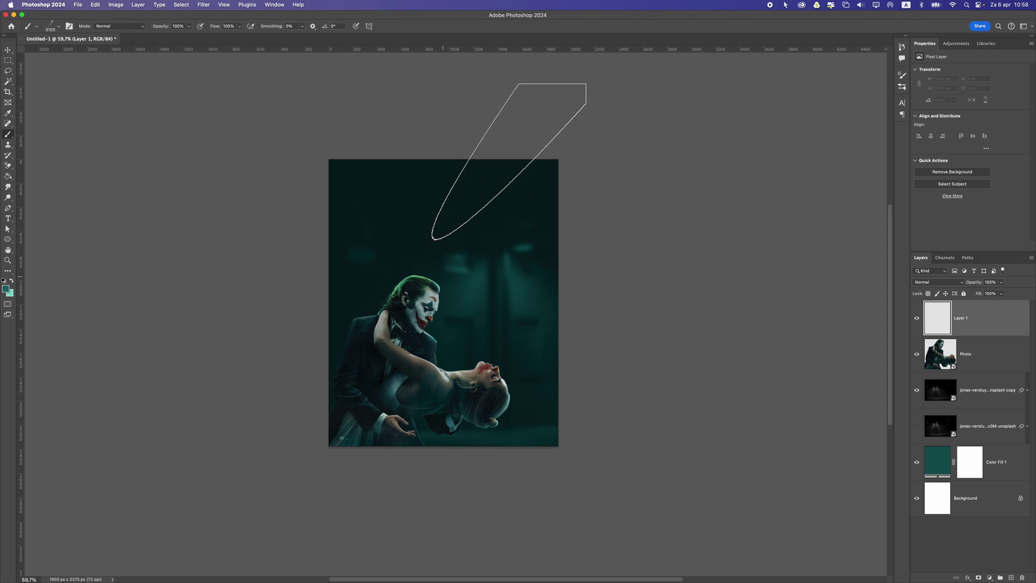
key("bracketright")
key("bracketright")
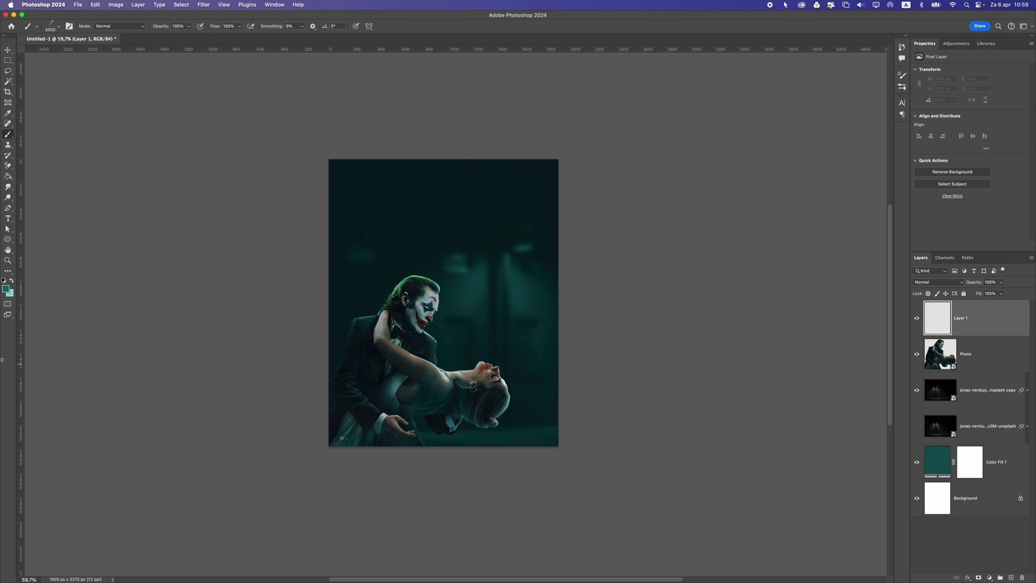
Swap to the light teal foreground colour and stamp a spotlight beam from the poster's upper-right corner on Layer 1
left_click(12, 281)
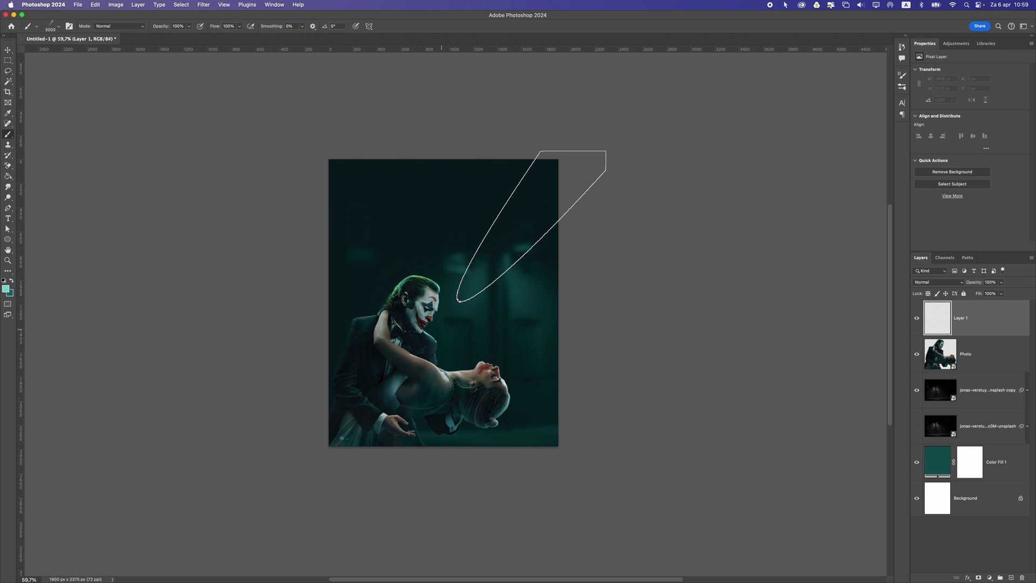
left_click(441, 329)
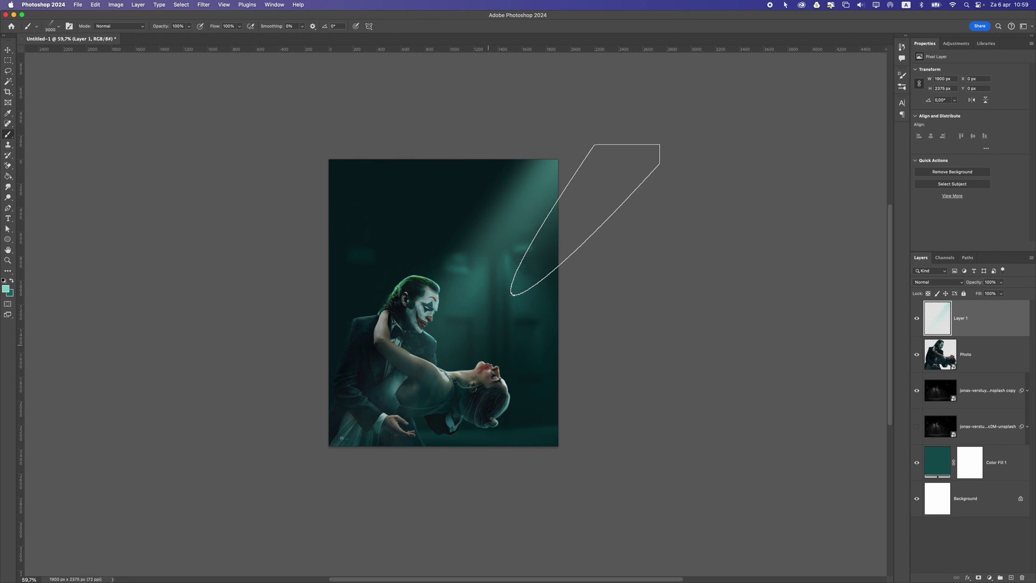
key("super+z")
left_click(477, 316)
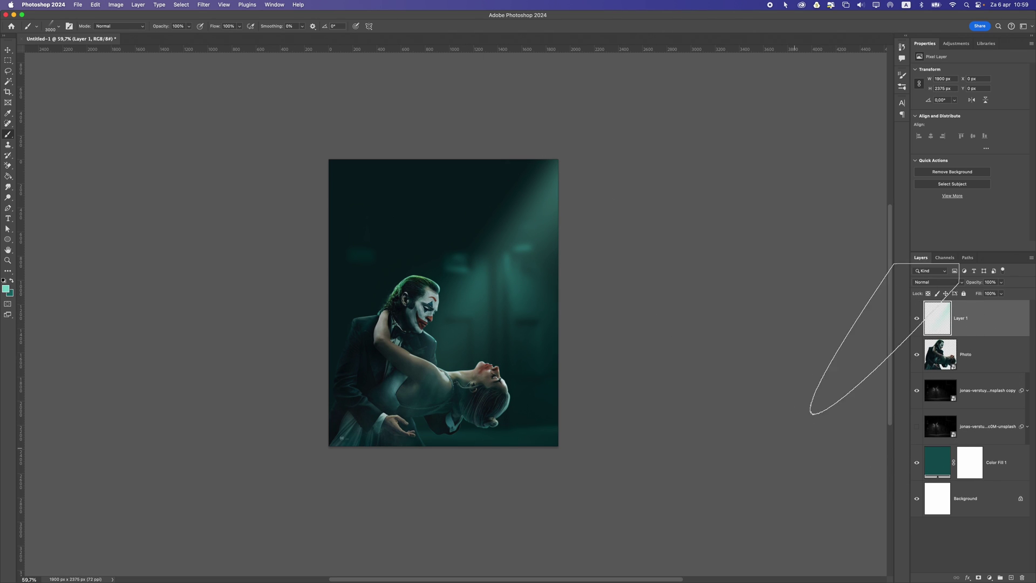
Add a new layer and stamp a second, overlapping spotlight beam across the poster's upper-right area
left_click(1011, 578)
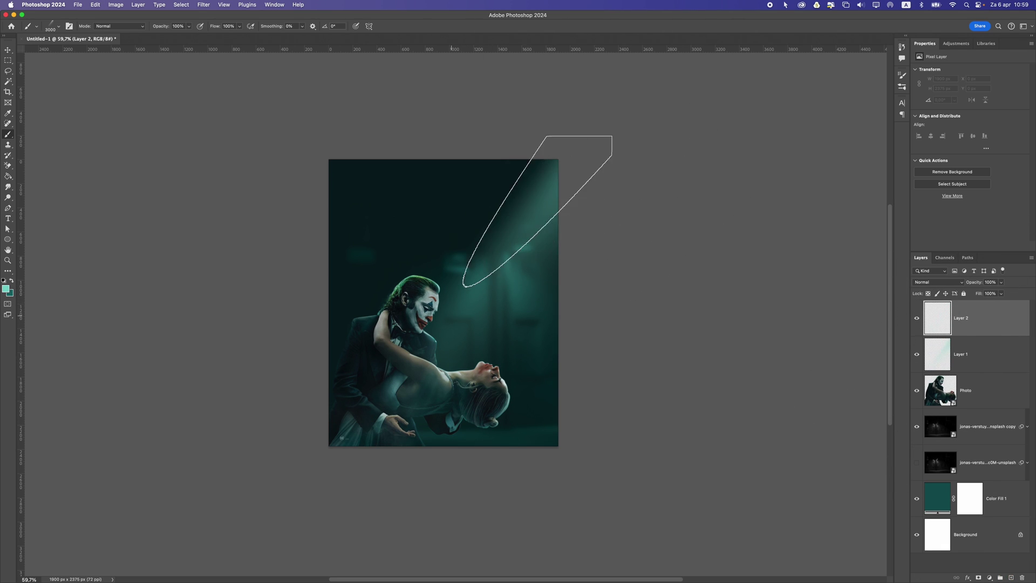
left_click(393, 308)
key("super+z")
left_click(458, 262)
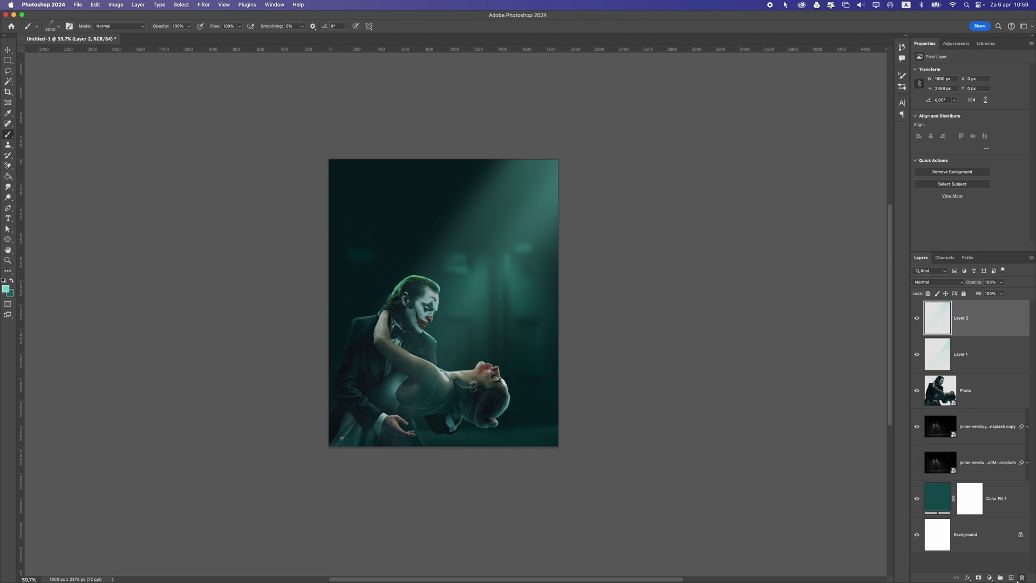
Add another new layer and stamp a third spotlight beam along the poster's right side
left_click(1011, 578)
left_click(597, 237)
key("super+z")
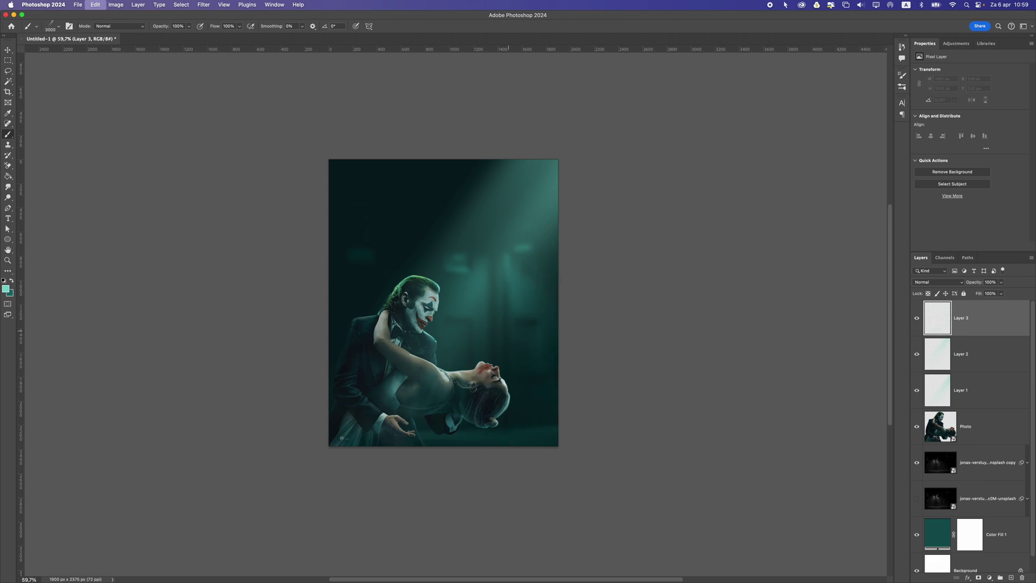
left_click(512, 294)
key("super+z")
left_click(508, 288)
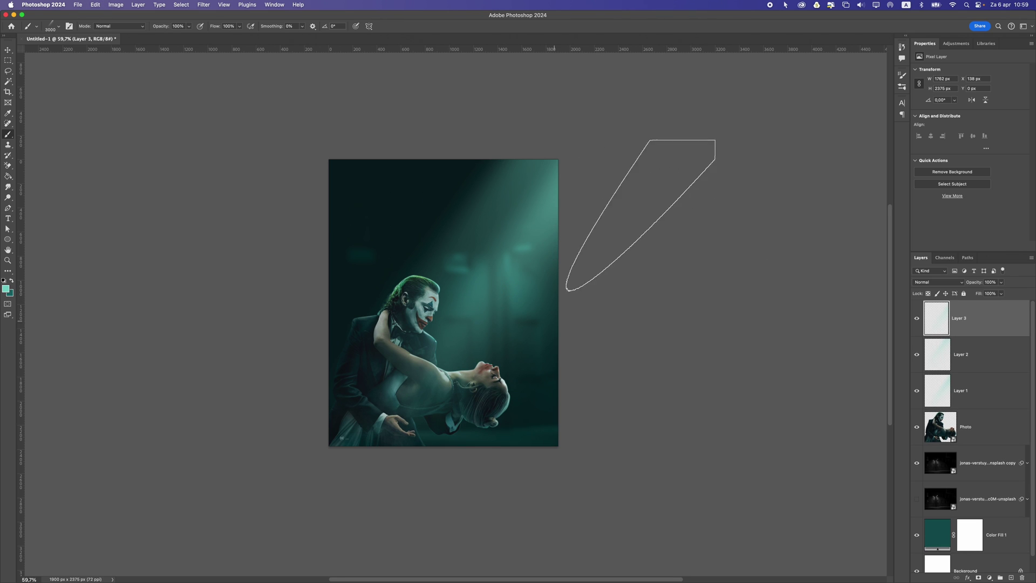
scroll(537, 319, "down", 5)
scroll(529, 329, "up", 5)
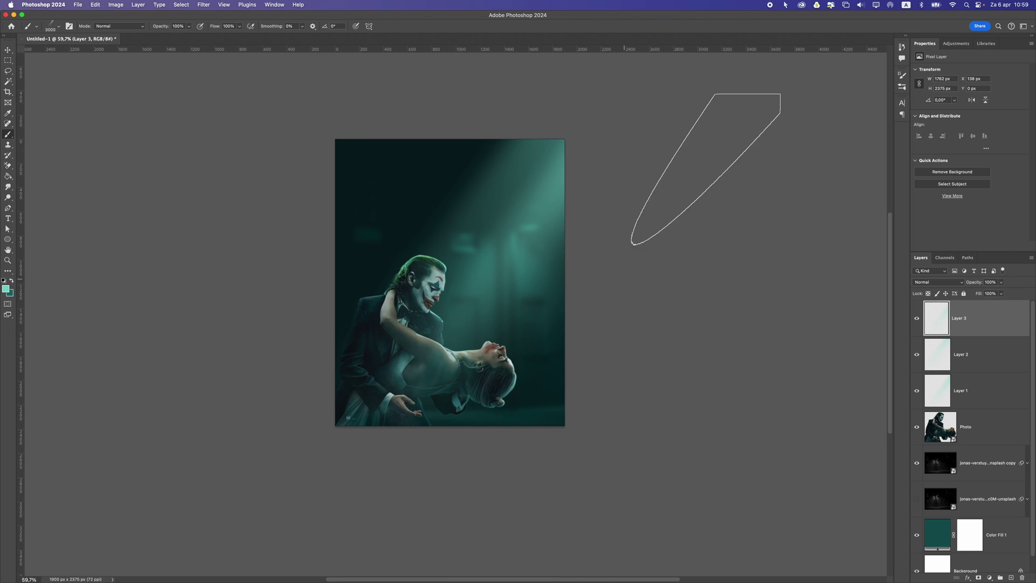
Add a fourth new layer for the lens flare and switch the brush tip to Flare 5
left_click(1011, 577)
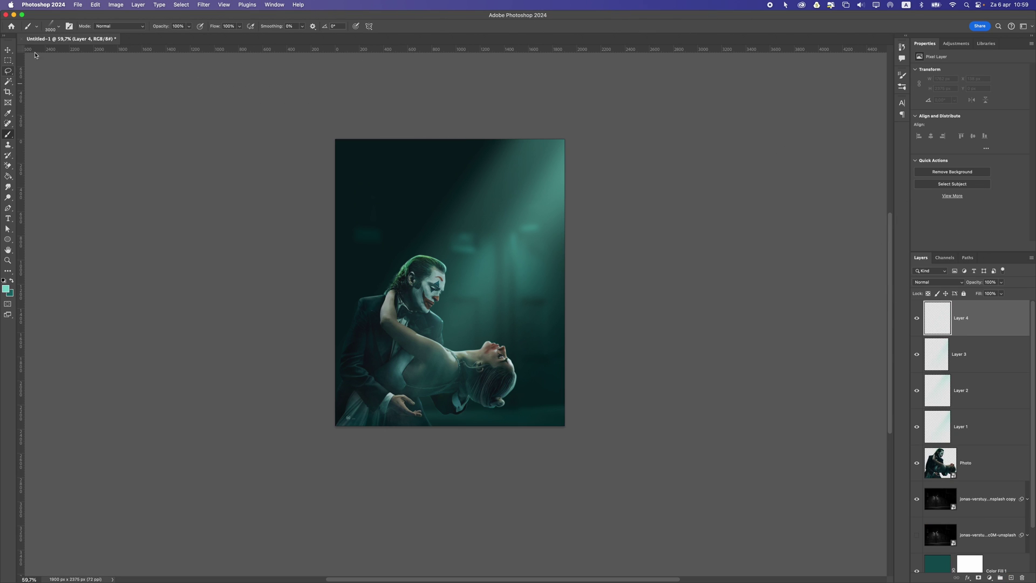
left_click(54, 26)
left_click(51, 155)
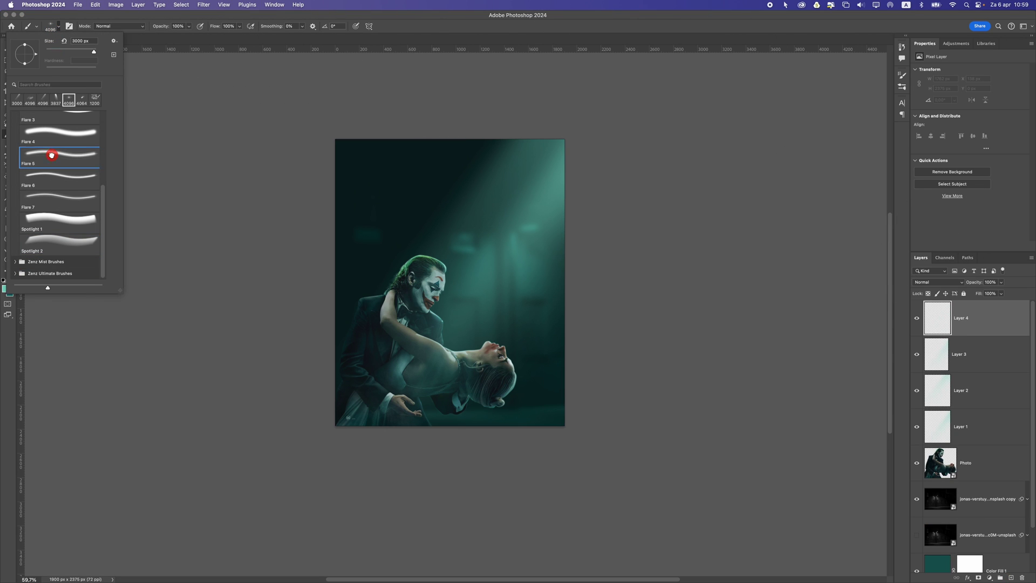
left_click(545, 182)
key("super+z")
left_click(566, 141)
key("super+z")
left_click(566, 139)
key("super+z")
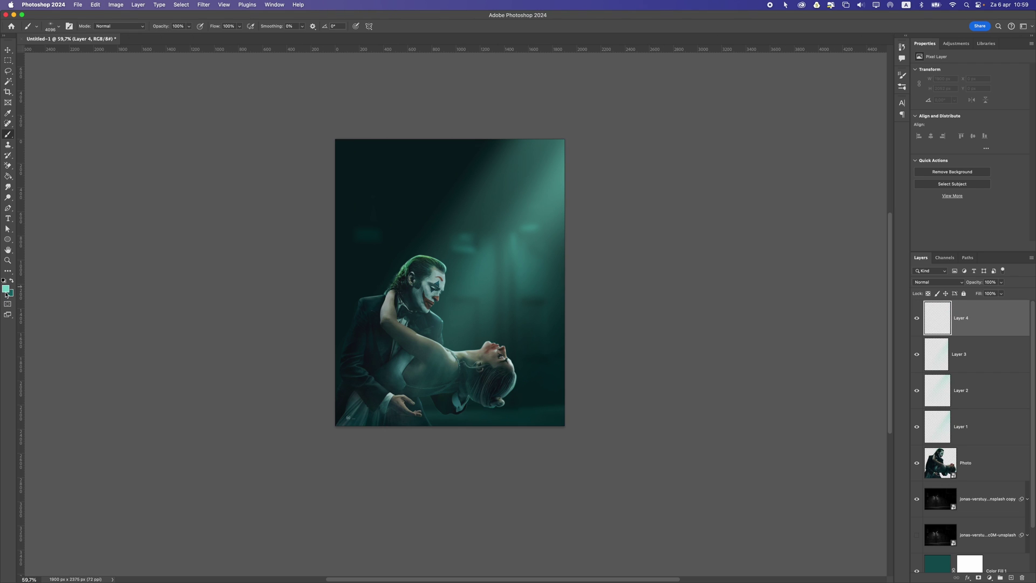
Change the foreground colour to a lighter, paler teal and return to the Brush tool
left_click(6, 292)
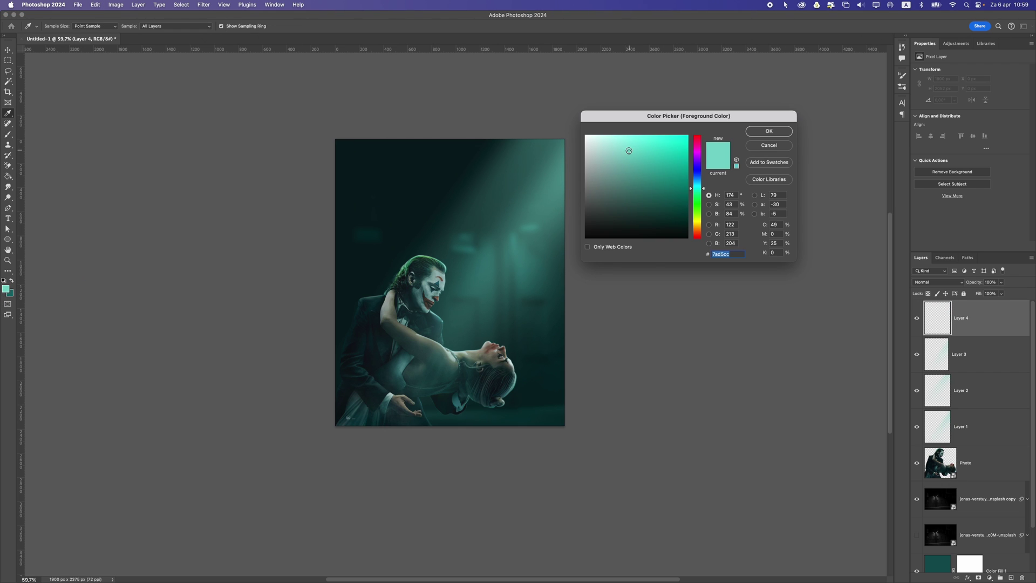
left_click_drag(629, 151, 621, 146)
key("Return")
key("b")
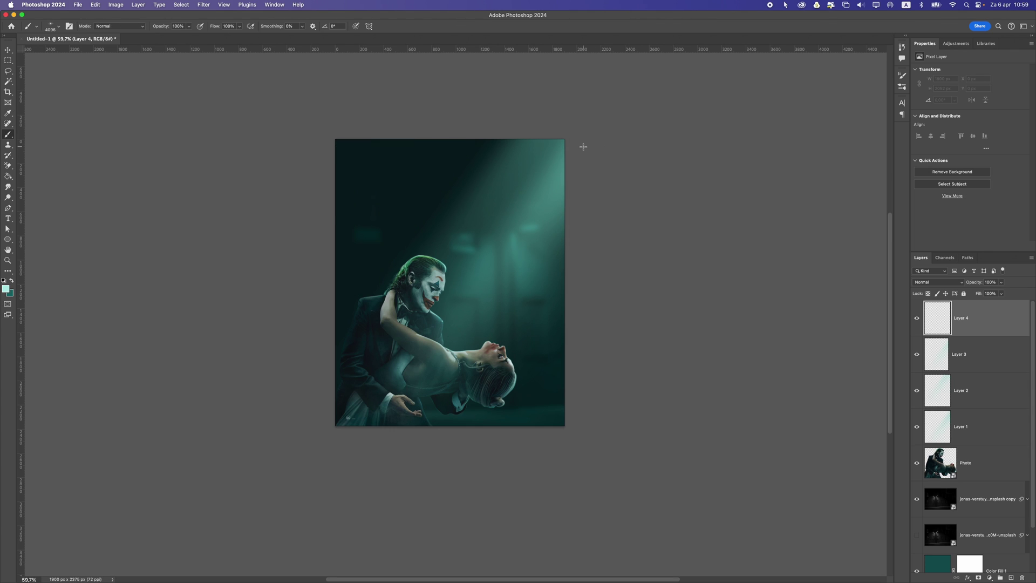
Stamp one pale teal flare on the poster's upper-right corner in Layer 4, undoing the misplaced stamps
left_click(559, 153)
key("super+z")
left_click(567, 138)
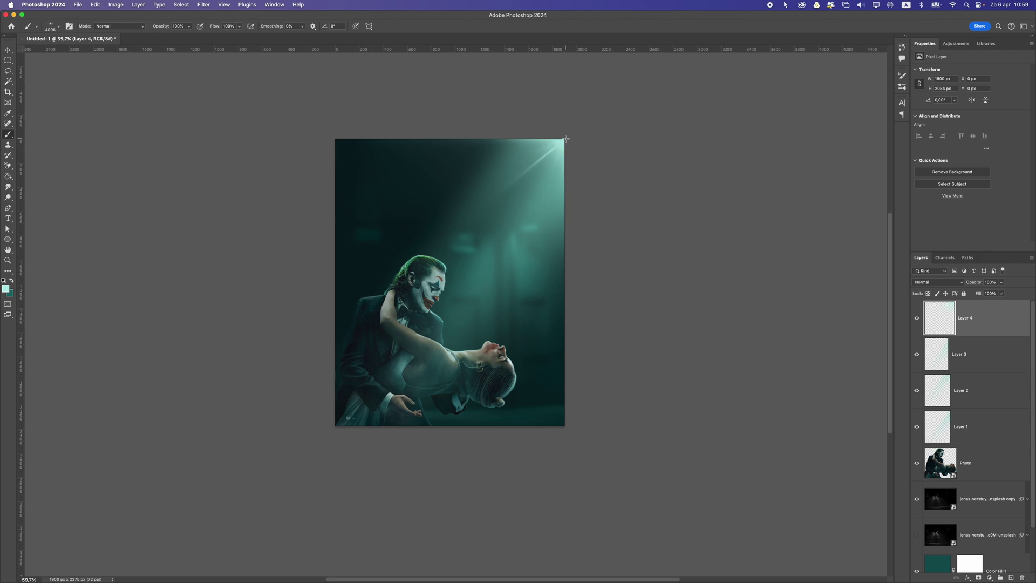
left_click(567, 149)
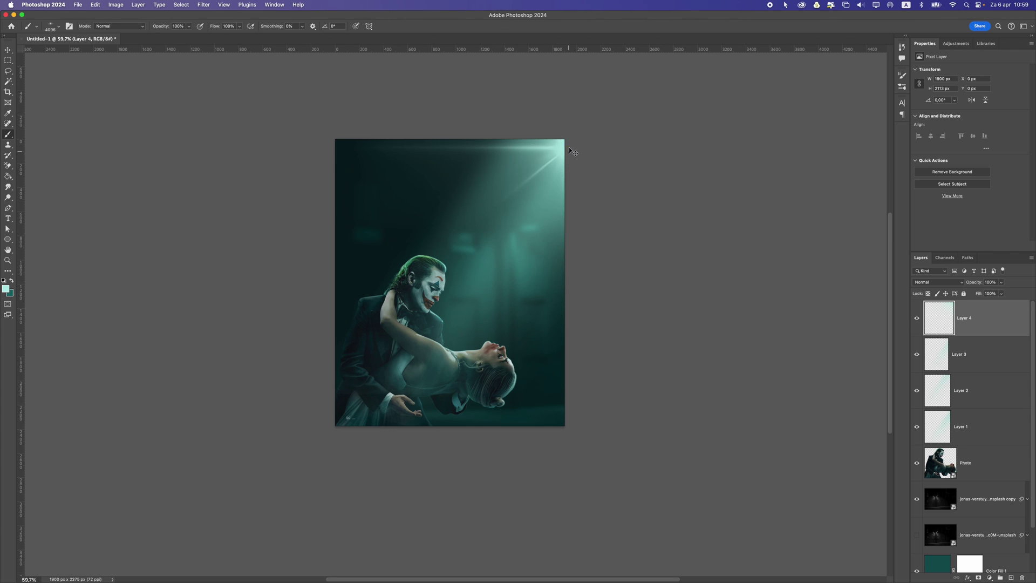
key("super+z")
scroll(524, 218, "up", 5)
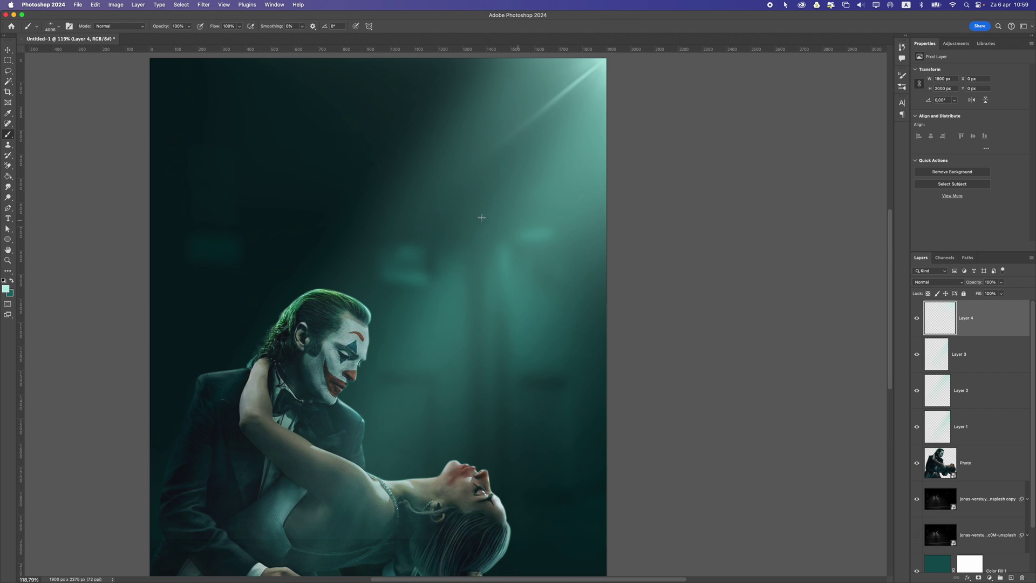
scroll(410, 252, "down", 6)
Place Text.png in the poster's dark upper-left area, about 730 px wide at about X 138 px, Y 142 px
left_click(7, 50)
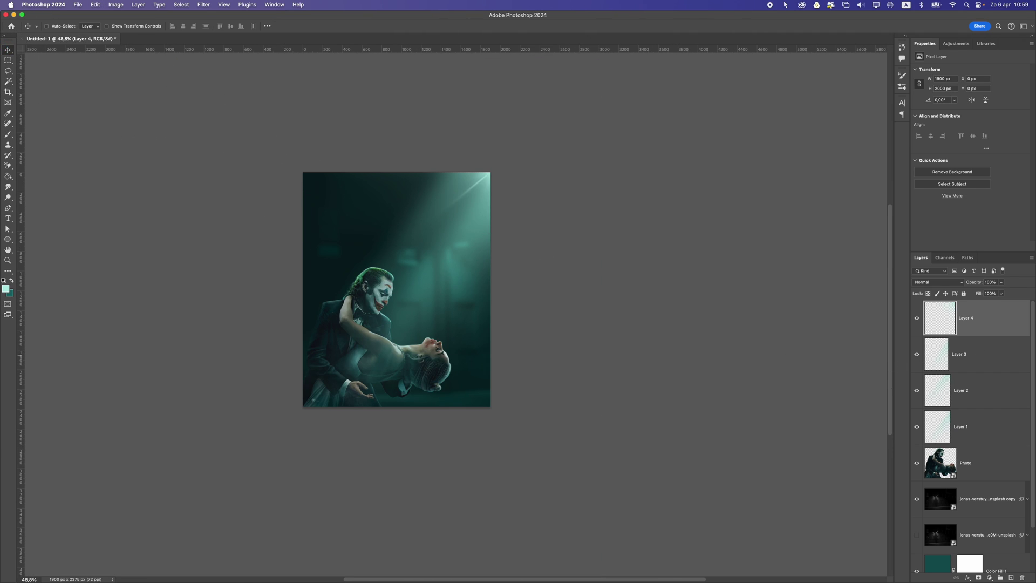
key("super+Tab")
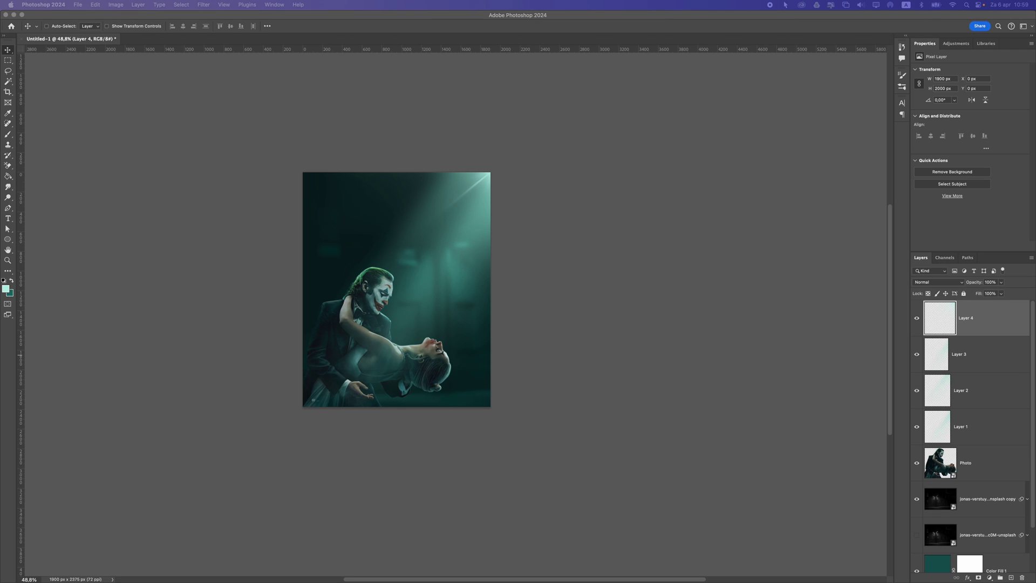
left_click_drag(1026, 251, 361, 255)
left_click_drag(406, 287, 362, 218)
key("Return")
Set the Text layer's blend mode to Screen to drop its black background
left_click(919, 281)
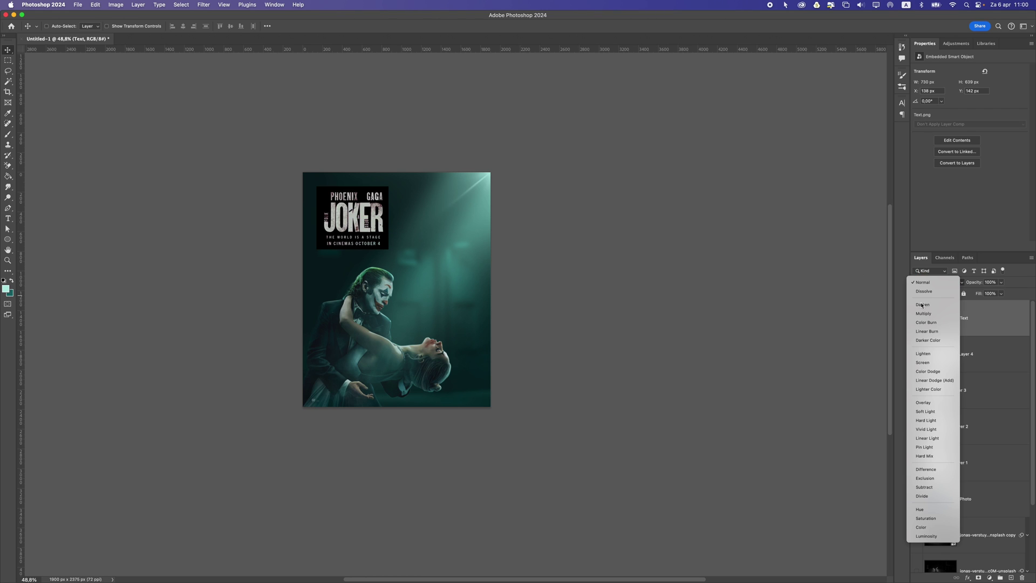
left_click(925, 362)
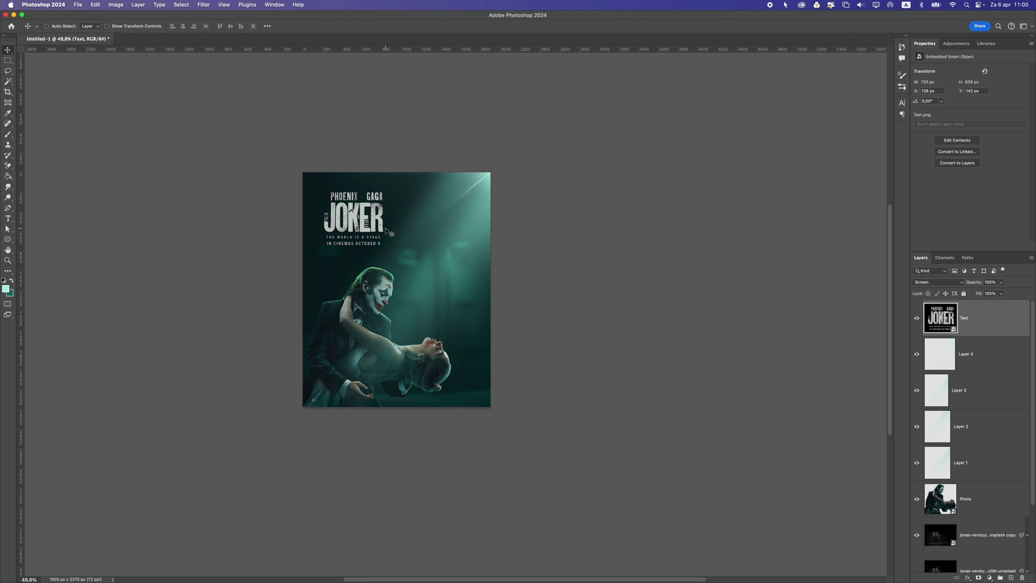
Move the title text slightly down and inward to about X 148 px, Y 162 px, keeping its blend mode at Screen
scroll(387, 232, "up", 5)
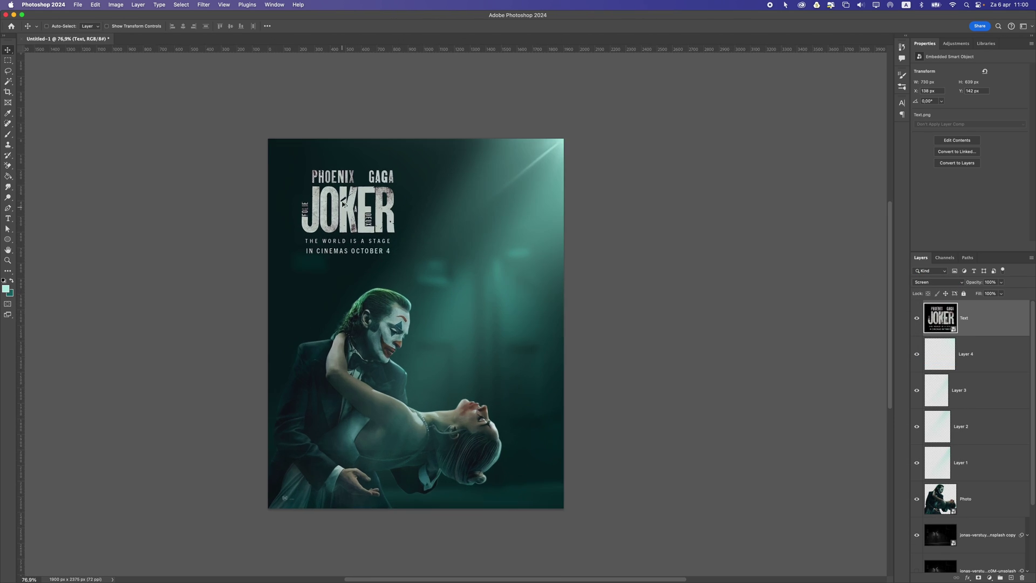
scroll(304, 149, "up", 2)
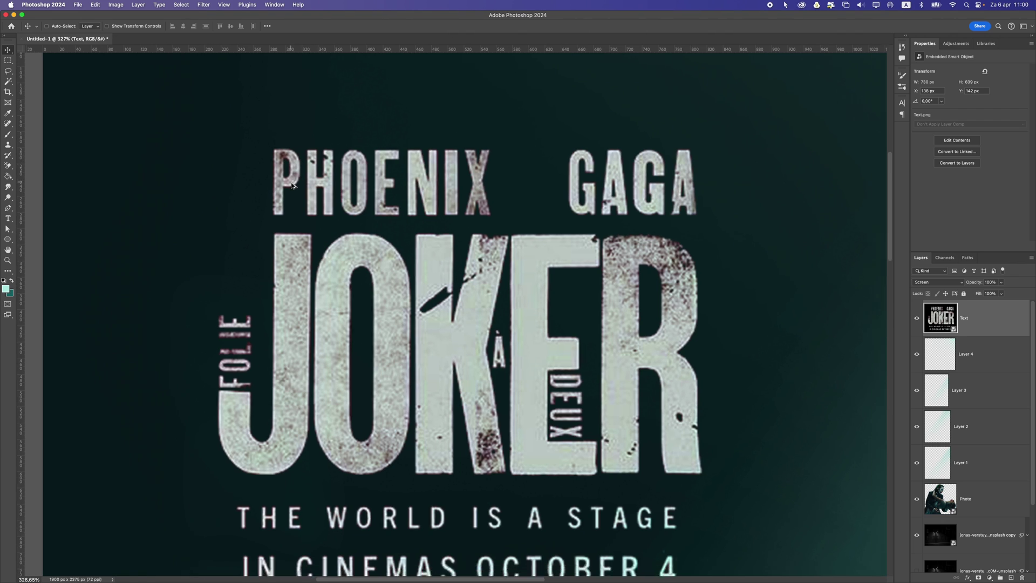
scroll(337, 209, "down", 3)
scroll(235, 287, "up", 3)
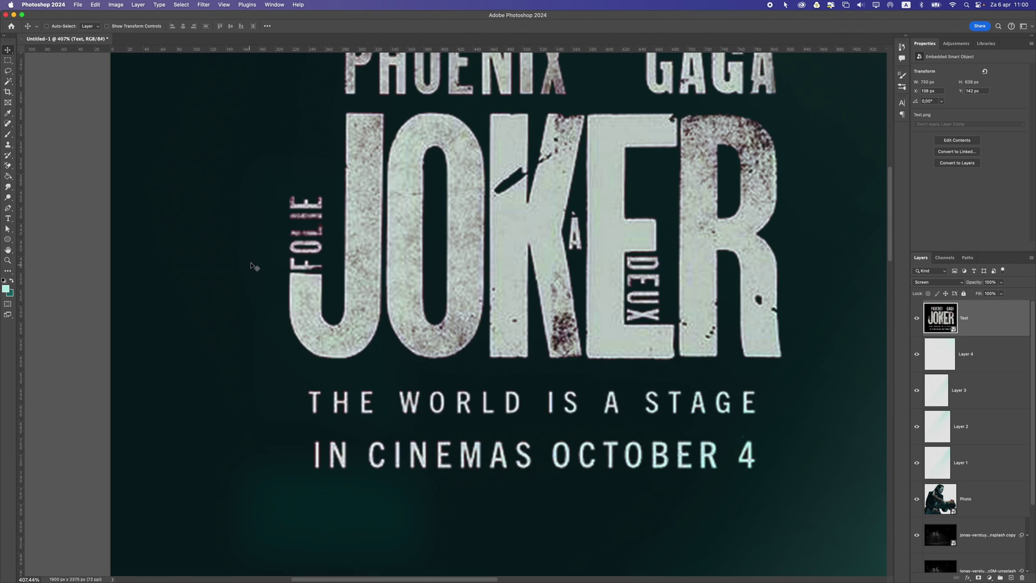
scroll(262, 257, "down", 1)
left_click_drag(288, 252, 337, 269)
left_click(946, 282)
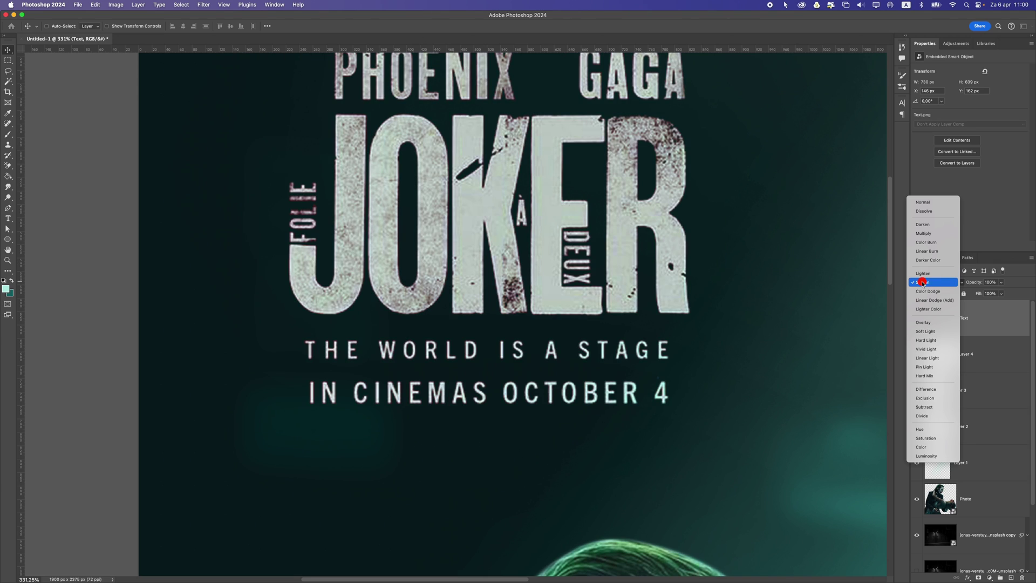
left_click(923, 282)
Apply Levels to the Text layer, sampling the black point from the dark area beside the JOKER lettering
scroll(383, 296, "down", 5)
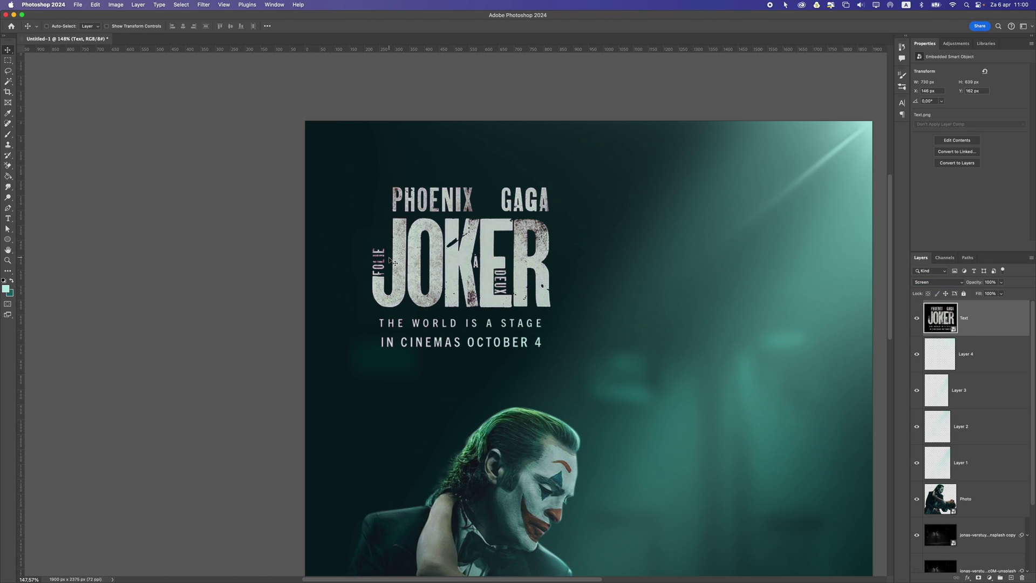
key("super+l")
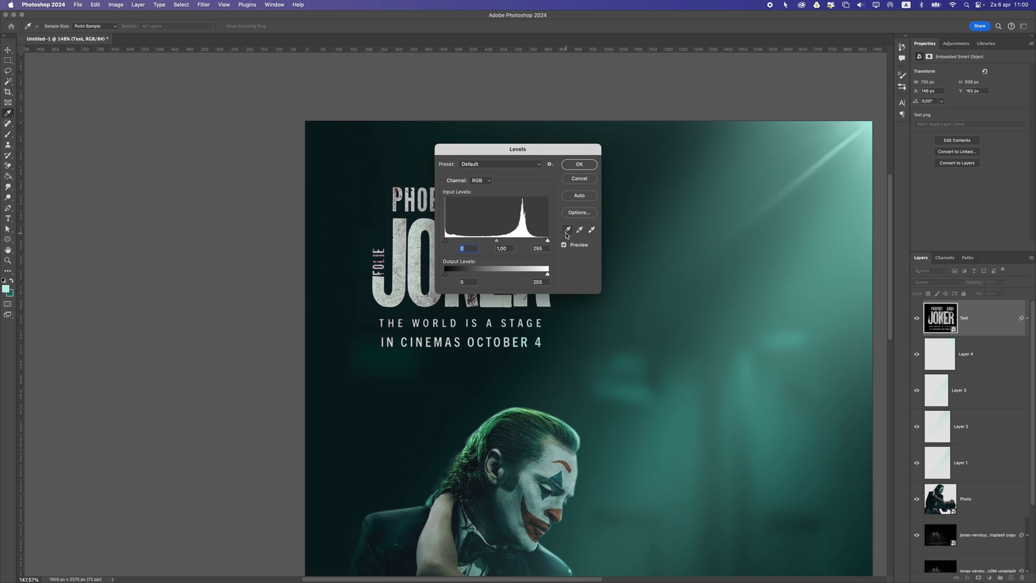
left_click(566, 231)
left_click(368, 273)
left_click(362, 301)
left_click(371, 307)
left_click(578, 164)
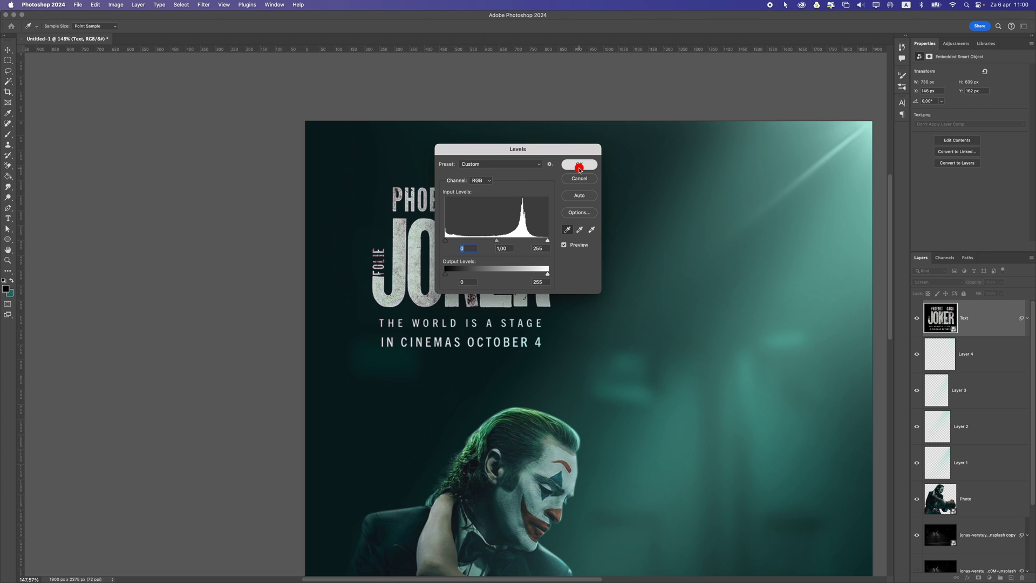
Move the title text closer to the poster's upper-left corner, to about X 83 px, Y 118 px
scroll(457, 316, "down", 5)
scroll(457, 318, "down", 3)
scroll(458, 318, "up", 4)
left_click_drag(490, 318, 468, 302)
scroll(477, 353, "down", 4)
scroll(477, 354, "up", 4)
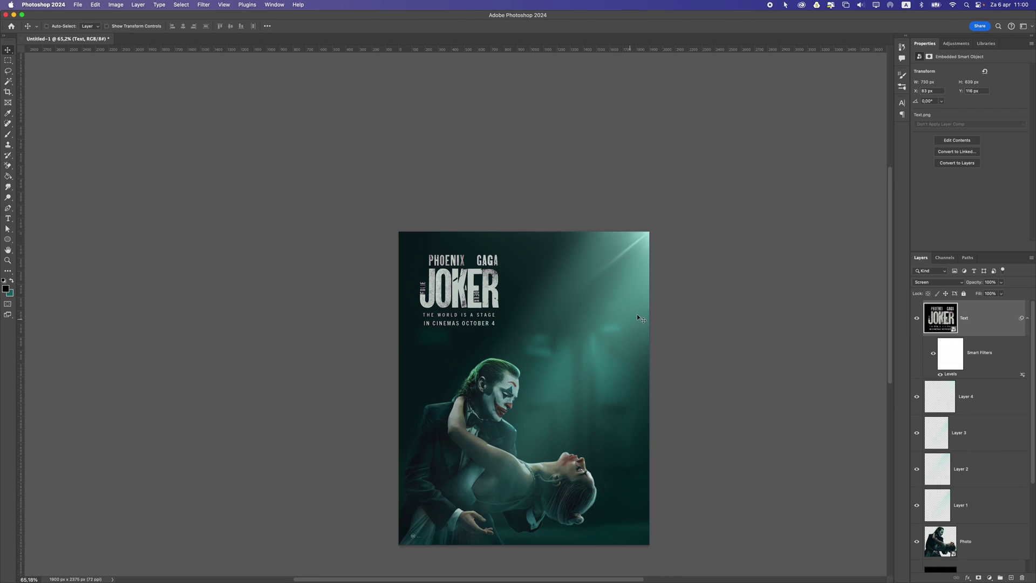
Add a new empty layer on top and toggle the light layers' visibility to check what each contributes
left_click(1011, 578)
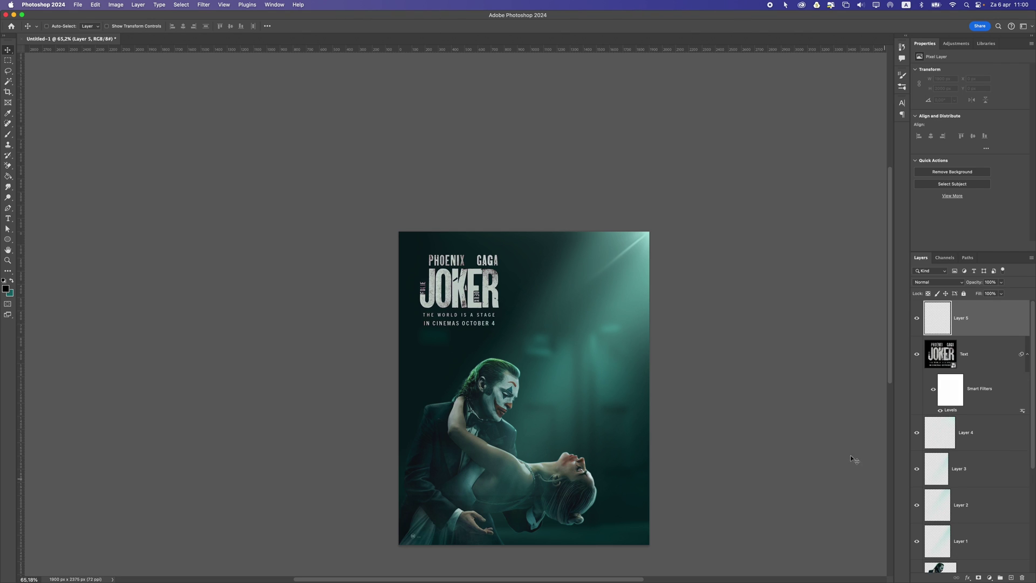
scroll(635, 401, "down", 2)
left_click(974, 457)
left_click(915, 474)
left_click(914, 474)
scroll(914, 475, "down", 2)
left_click(915, 468)
left_click(916, 468)
left_click(917, 435)
left_click(916, 435)
left_click(917, 362)
left_click(917, 361)
Erase the lower edge of the flare in Layer 4 with an enlarged soft Eraser swept across the poster's lower part
left_click(926, 364)
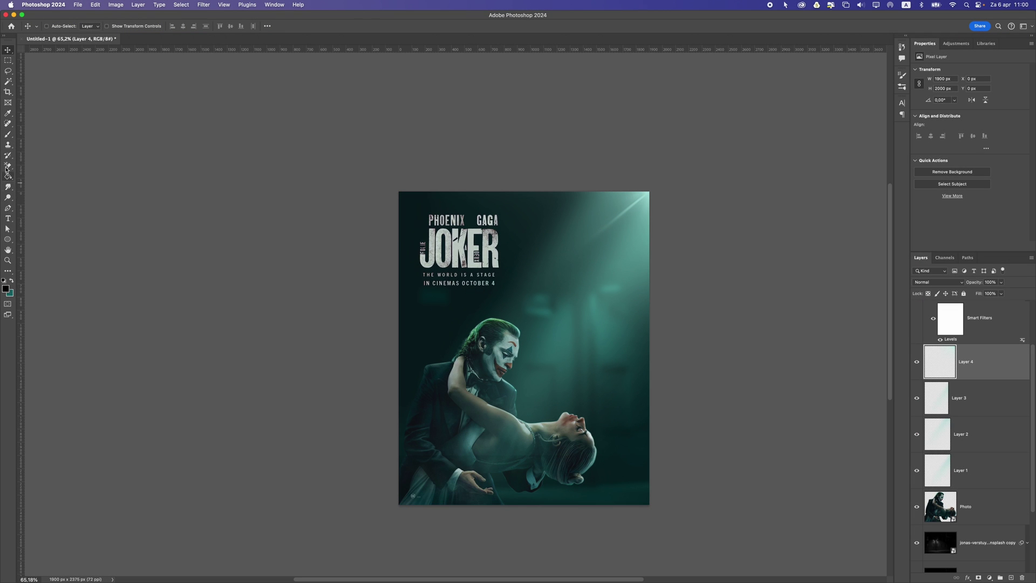
left_click(7, 167)
left_click(42, 165)
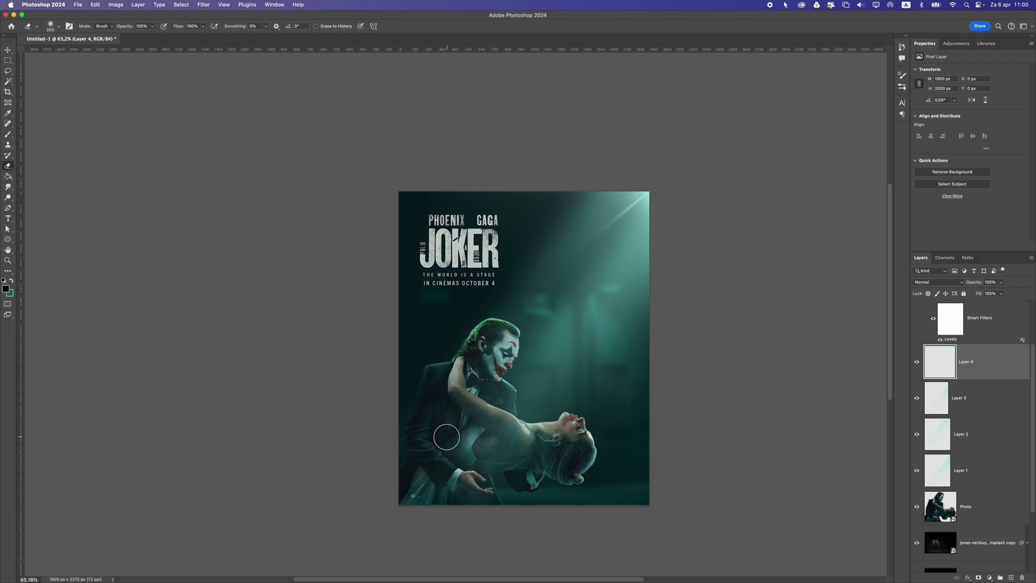
key("bracketright")
key("bracketright")
mouse_move(392, 464)
left_mouse_down()
mouse_move(451, 471)
mouse_move(392, 465)
left_mouse_up()
left_click_drag(391, 464, 743, 453)
left_click(7, 48)
Select the empty Layer 5 and choose the Mist 2 brush from the Zenz Mist Brushes for painting
scroll(980, 340, "up", 3)
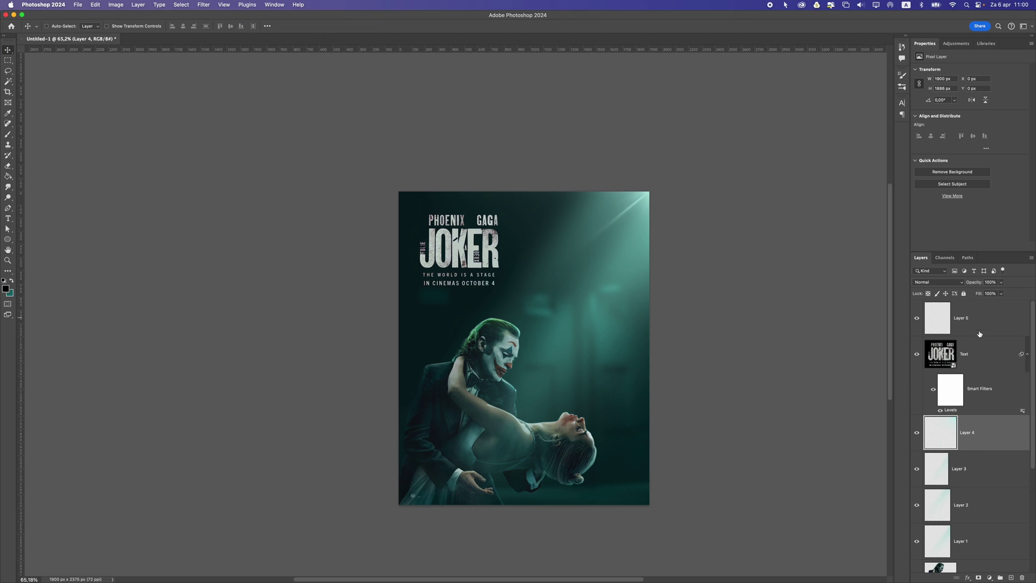
left_click(958, 317)
left_click(917, 318)
left_click(917, 319)
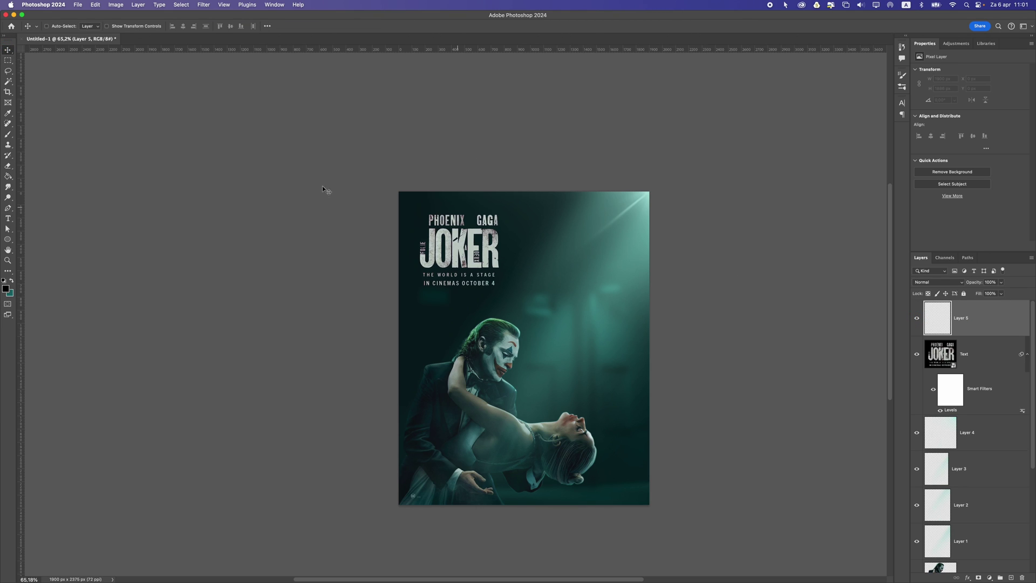
left_click(6, 134)
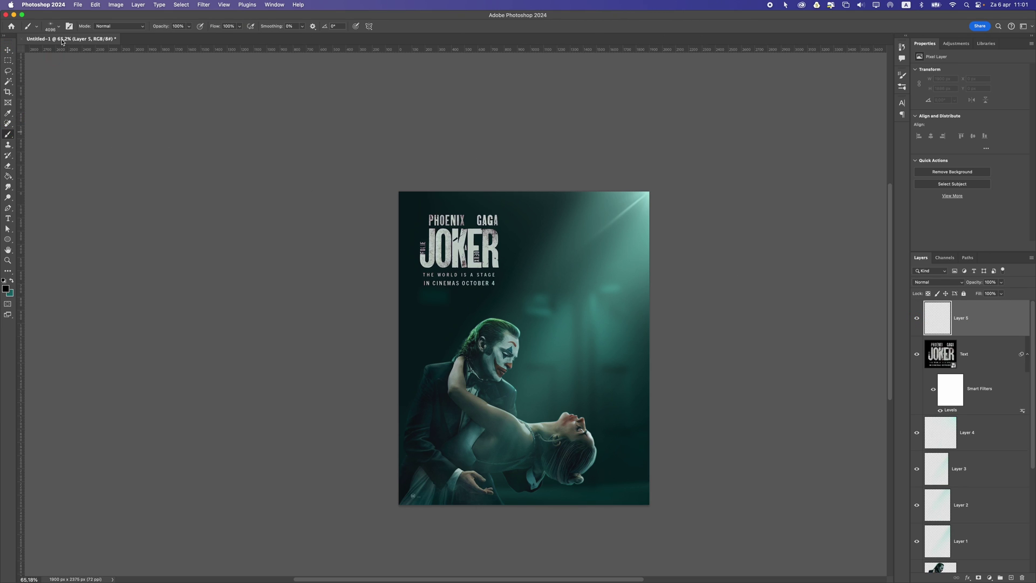
left_click(52, 29)
scroll(54, 162, "up", 5)
left_click(17, 166)
left_click(17, 175)
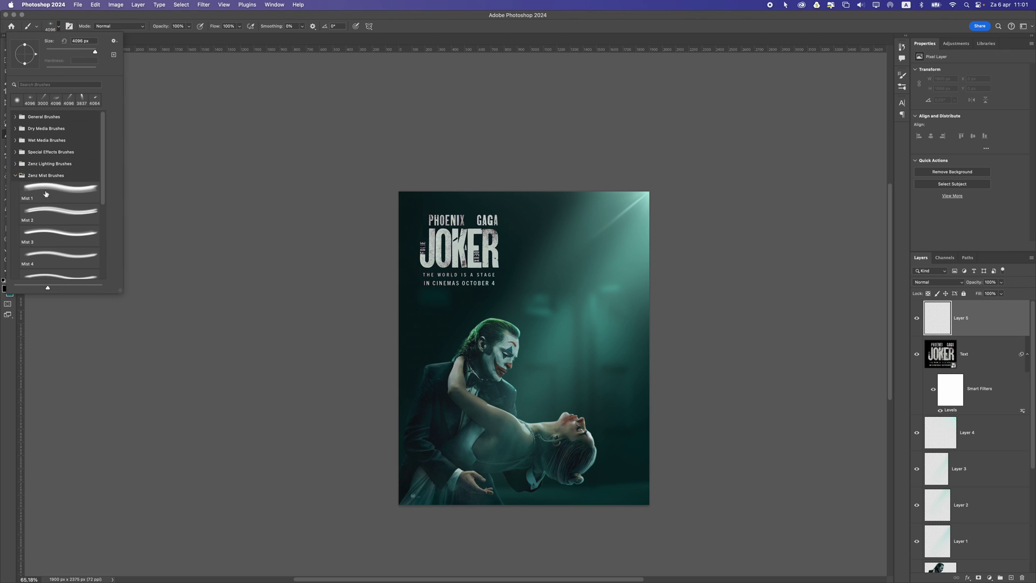
scroll(59, 203, "down", 1)
left_click(59, 199)
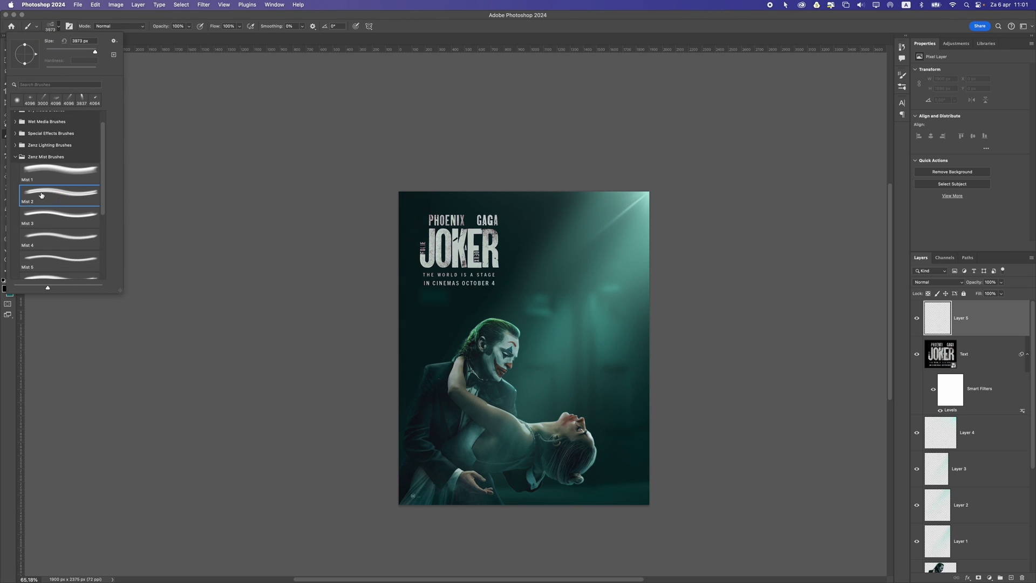
scroll(59, 210, "down", 1)
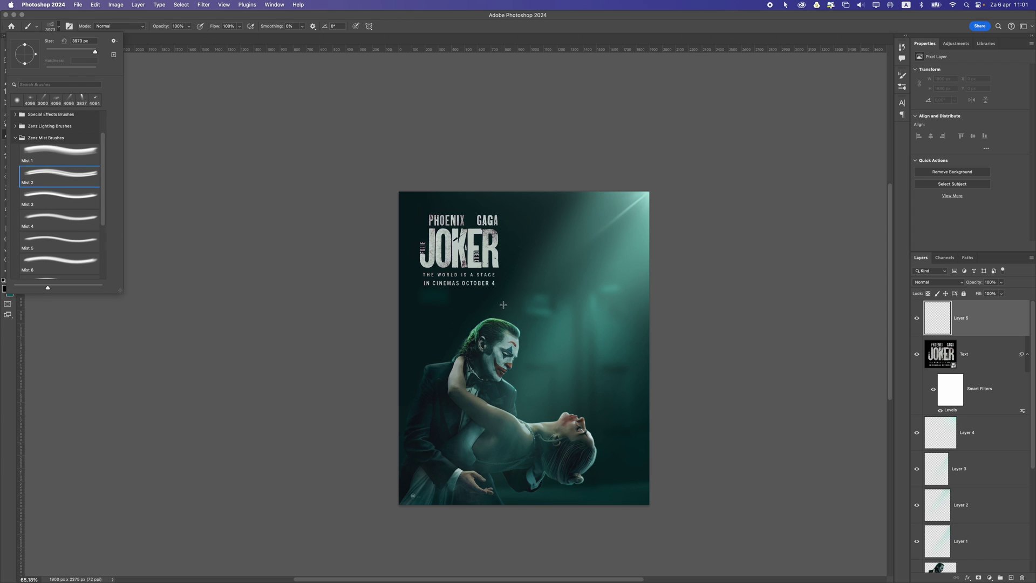
Try a black mist stamp on the poster, undo it, and set the foreground colour to a lighter teal
left_click(477, 298)
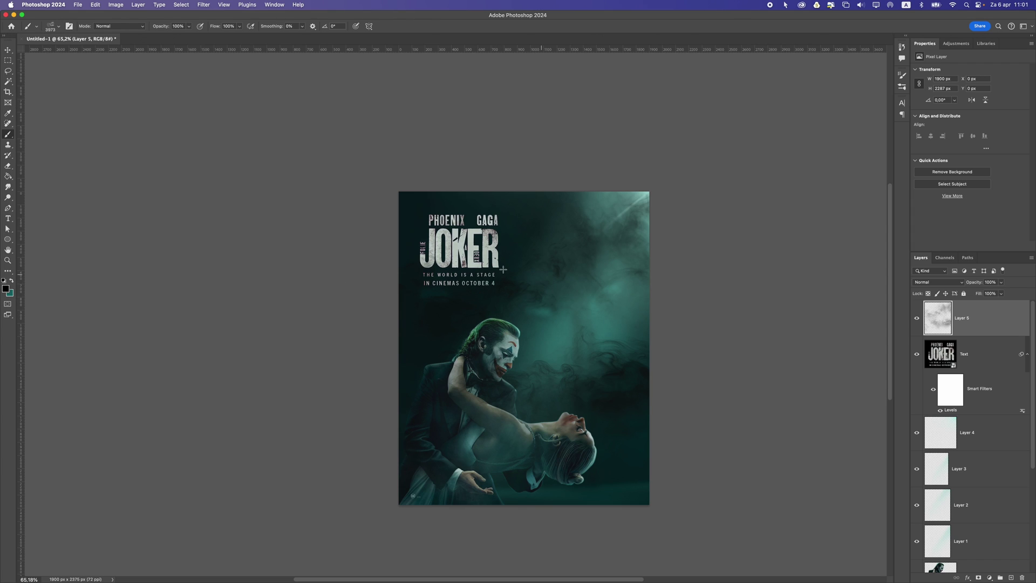
key("super+z")
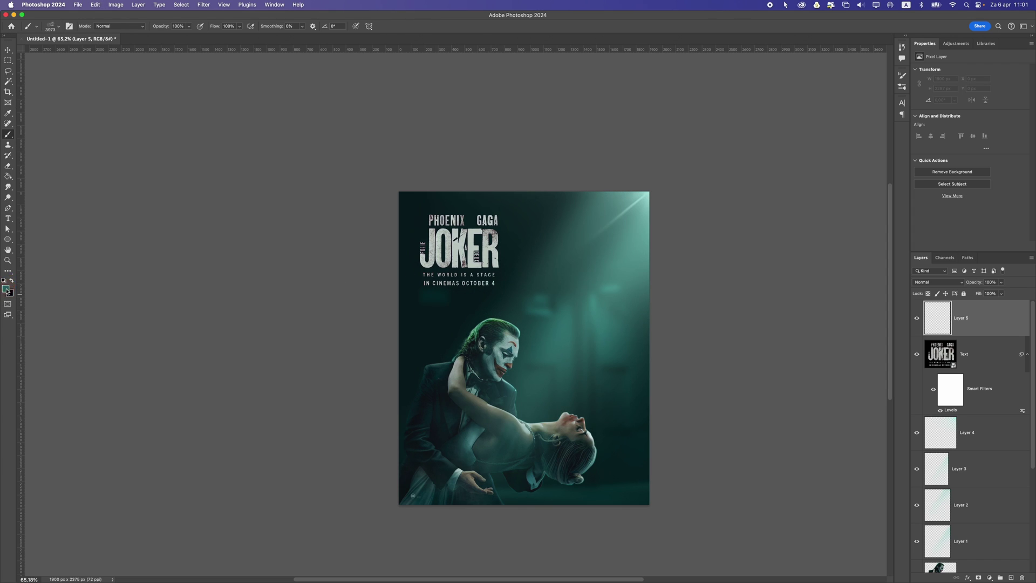
left_click(6, 289)
left_click_drag(653, 189, 635, 165)
key("Return")
Stamp teal Mist 2 fog along the poster's bottom edge in Layer 5, undoing the misplaced stamps
left_click(478, 311)
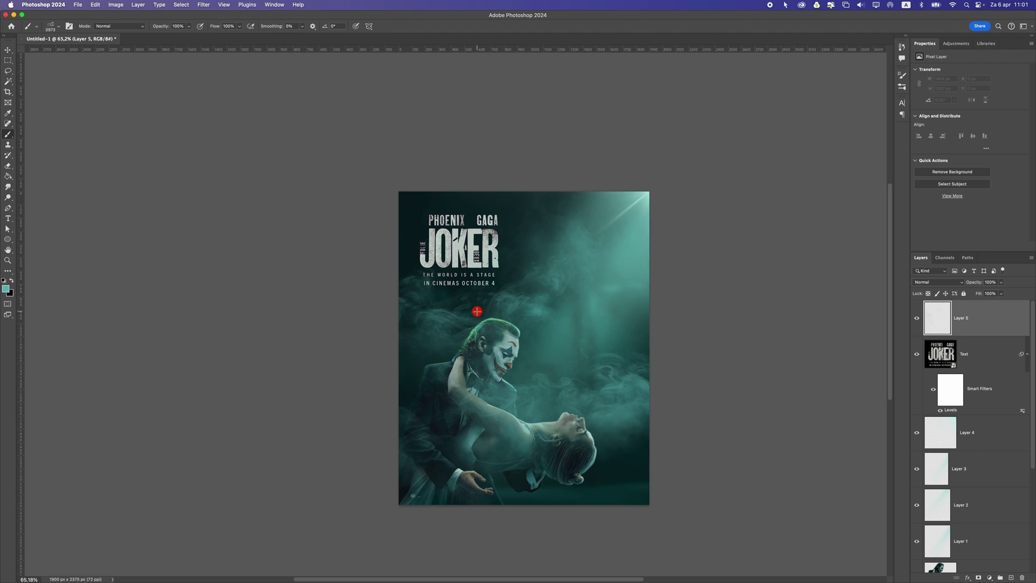
key("super+z")
left_click(499, 433)
key("super+z")
left_click(538, 508)
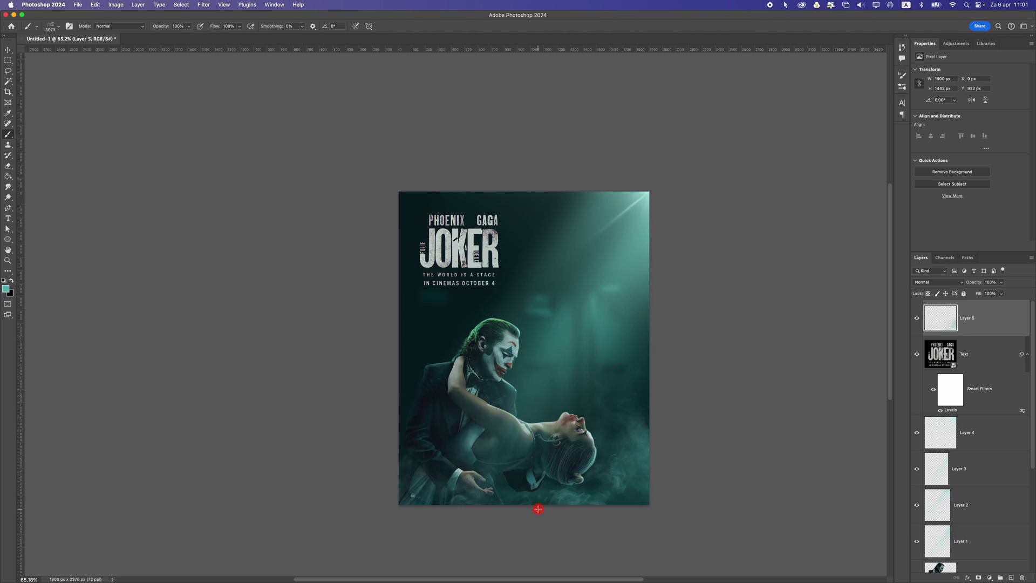
scroll(537, 507, "down", 2)
scroll(537, 506, "up", 2)
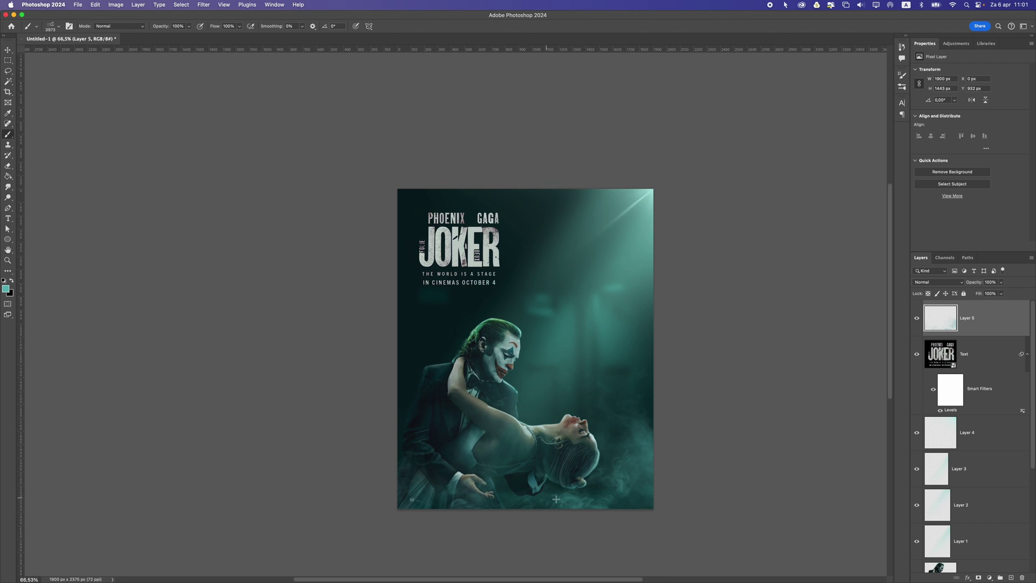
key("super+z")
left_click(566, 512)
key("super+z")
left_click(603, 522)
key("super+z")
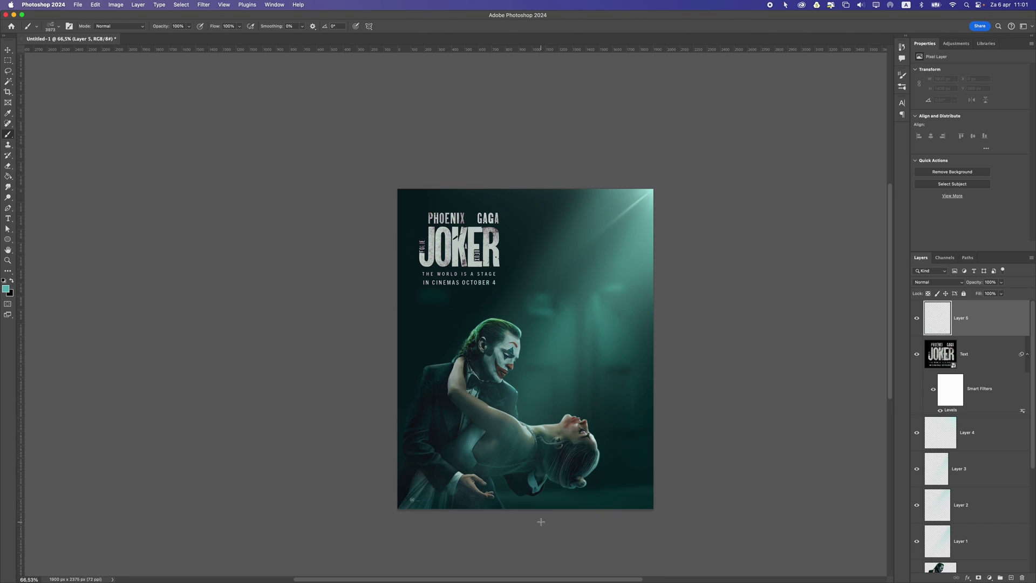
left_click(541, 522)
key("super+z")
left_click(501, 540)
key("super+z")
left_click(538, 557)
scroll(502, 469, "down", 5)
scroll(502, 470, "up", 5)
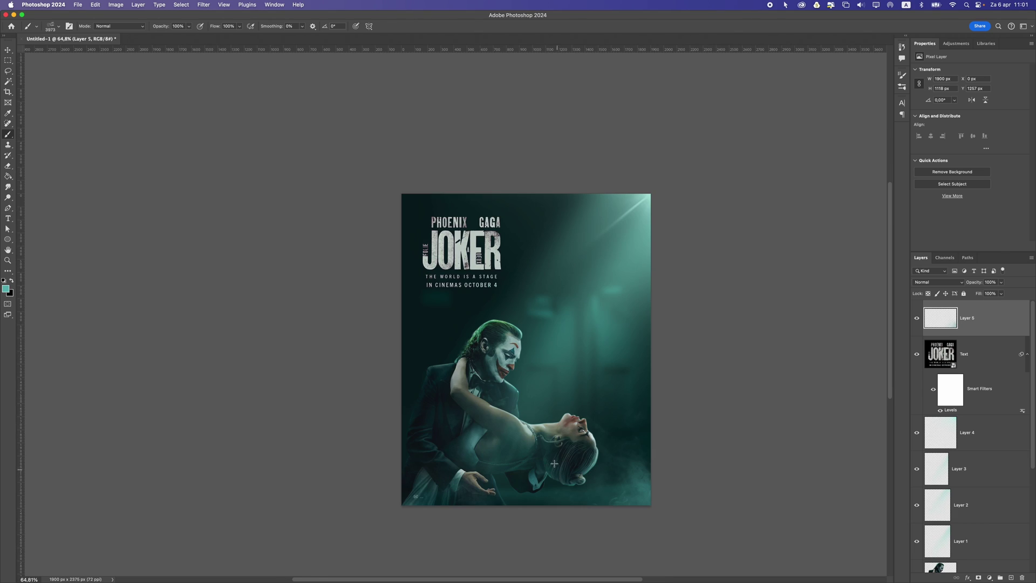
Add a new layer, switch to the Mist 4 brush and try stamps over the poster's middle, undoing each one
left_click(1012, 578)
left_click(57, 29)
left_click(60, 222)
left_click(504, 316)
key("super+z")
left_click(435, 317)
key("super+z")
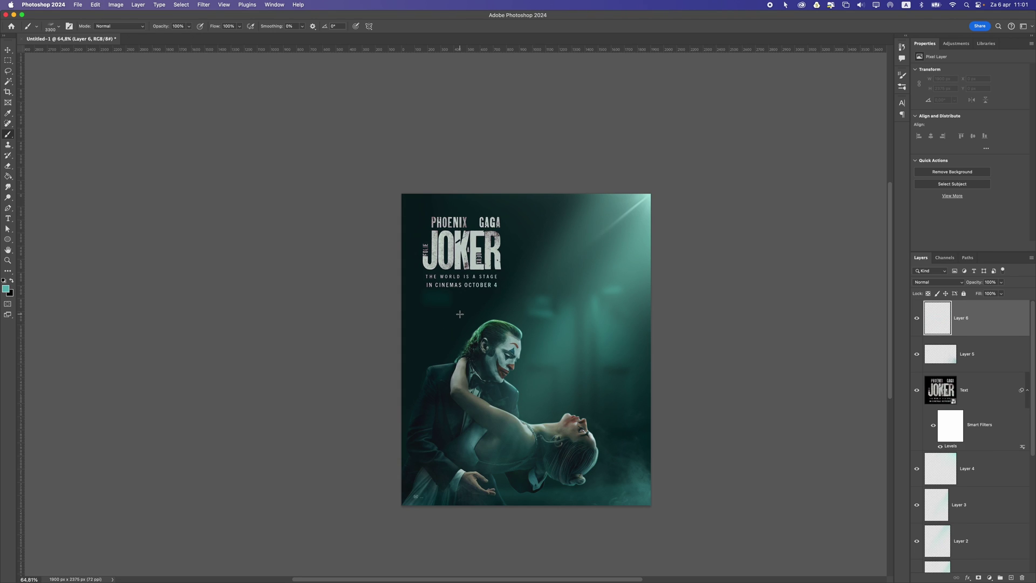
Reduce the Mist 4 brush to 2300 px and stamp fog on the poster's lower-right and lower-left sides in Layer 6, undoing misplaced stamps
left_click(50, 27)
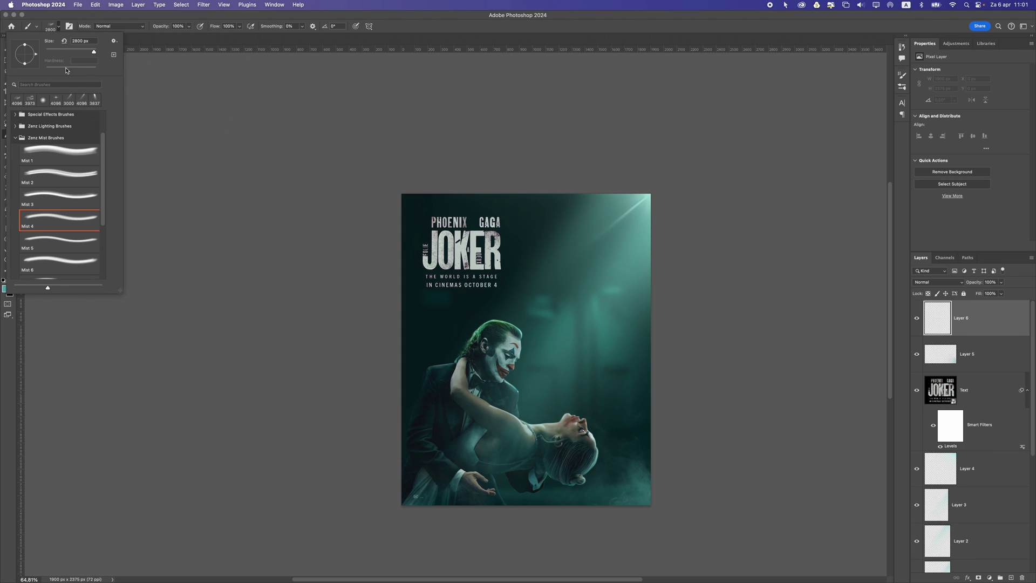
left_click(137, 20)
key("bracketleft")
key("bracketleft")
key("bracketleft")
key("bracketleft")
key("bracketleft")
left_click(385, 317)
key("super+z")
left_click(333, 418)
key("super+z")
left_click(616, 335)
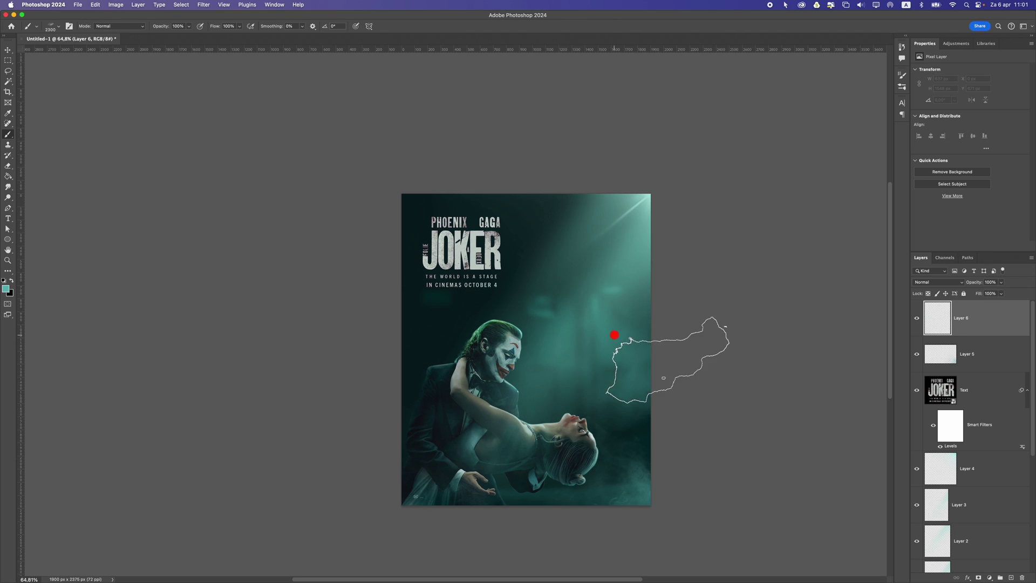
key("super+z")
left_click(635, 396)
left_click(334, 349)
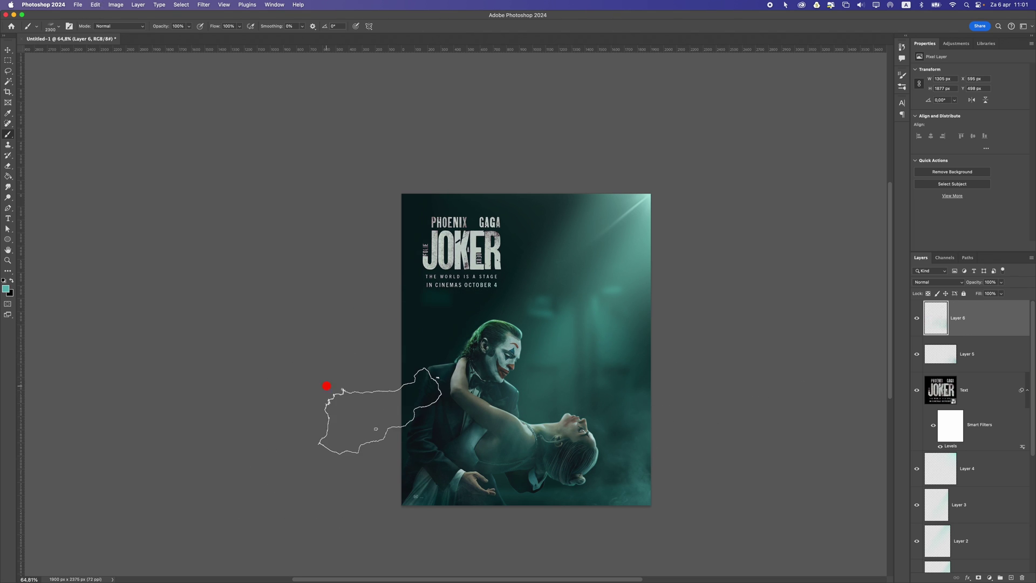
key("super+z")
left_click(364, 469)
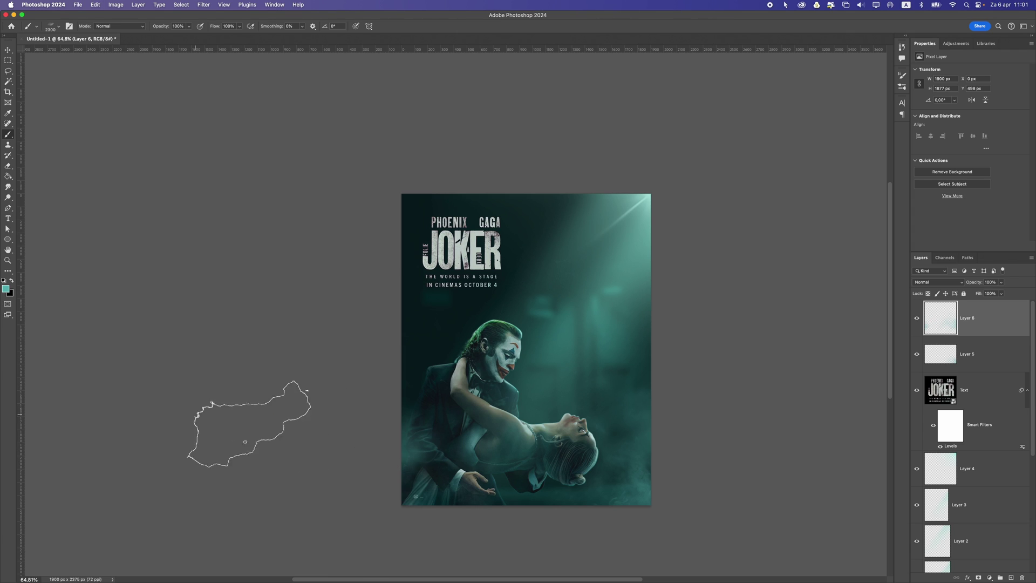
Add a new layer above Layer 6 and choose another Zenz Mist brush, 3604 px in size
left_click(1012, 578)
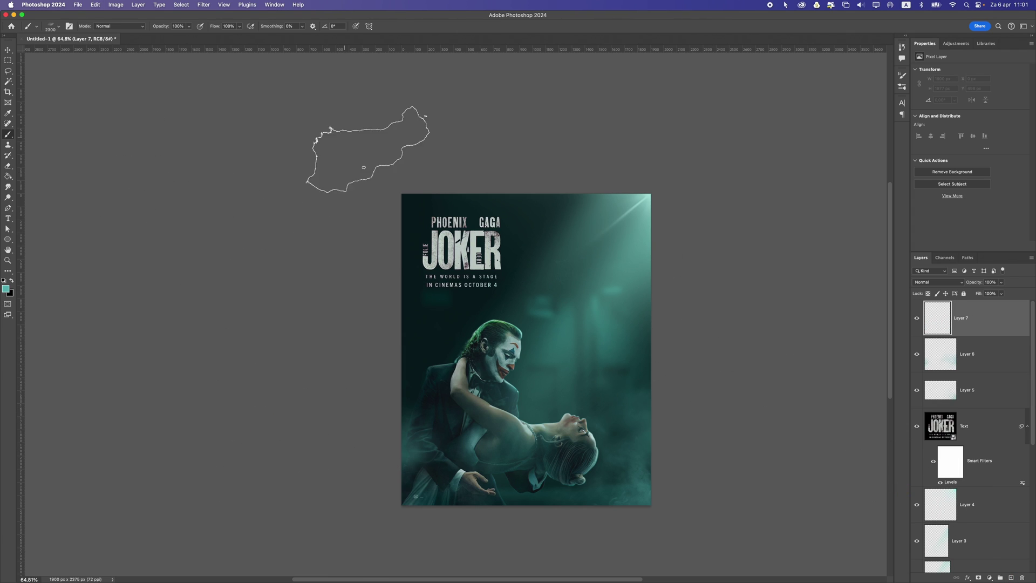
left_click(54, 26)
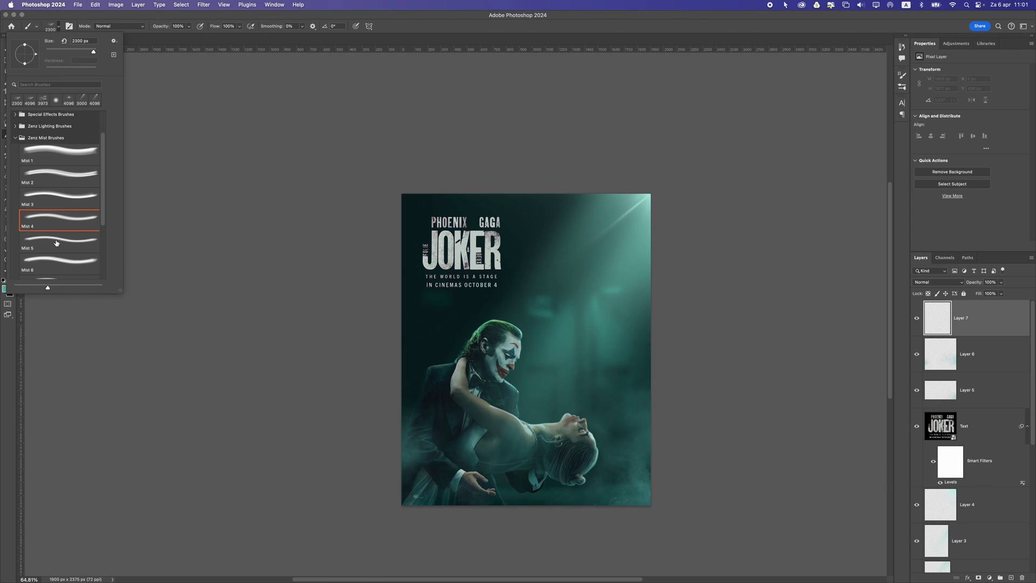
scroll(57, 242, "down", 1)
left_click(58, 238)
Try mist stamps around the poster's centre and upper-right side in Layer 7, undoing each one
left_click(462, 304)
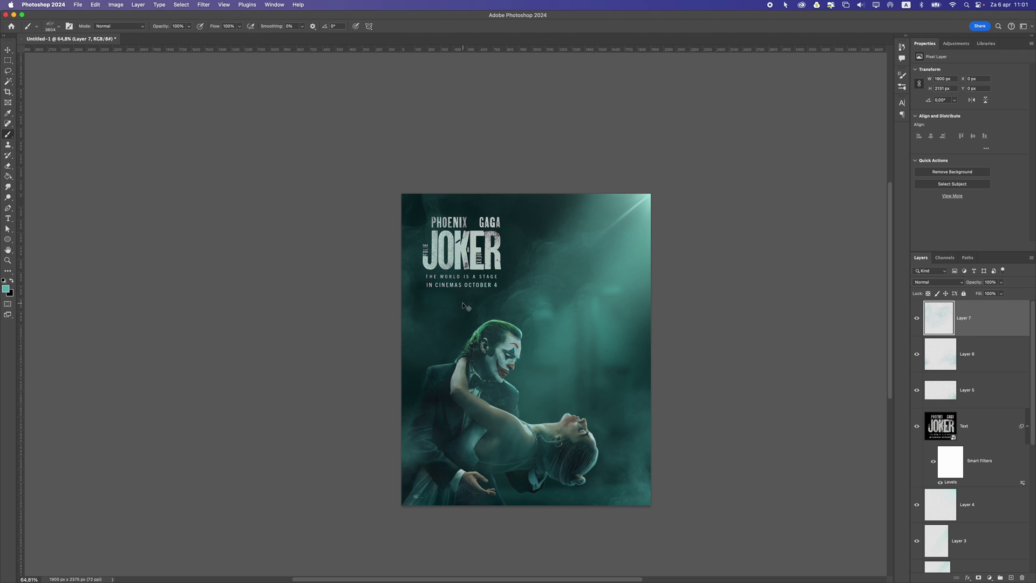
key("super+z")
left_click(651, 242)
key("super+z")
left_click(686, 225)
key("super+z")
left_click(658, 286)
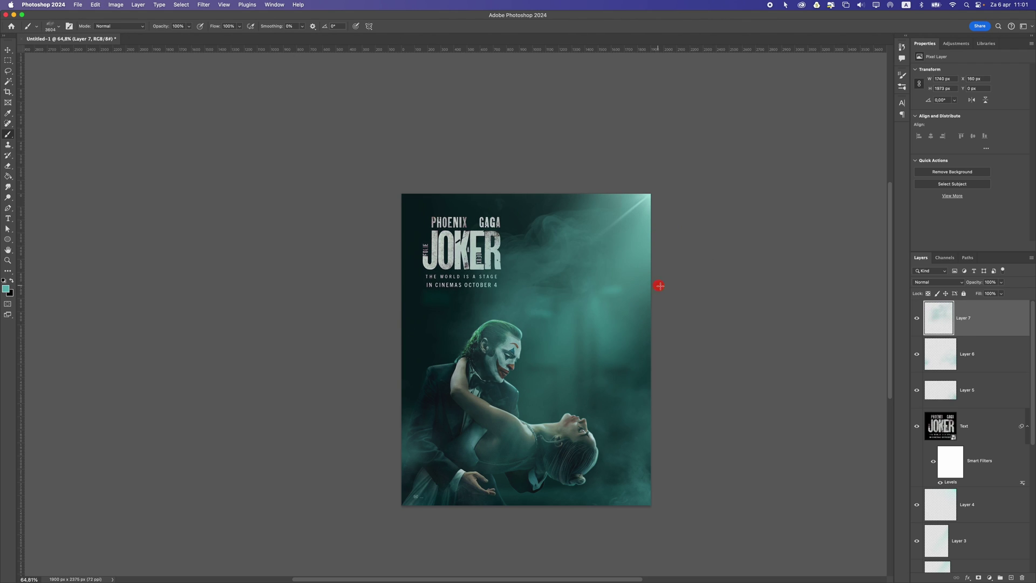
key("super+z")
left_click(679, 236)
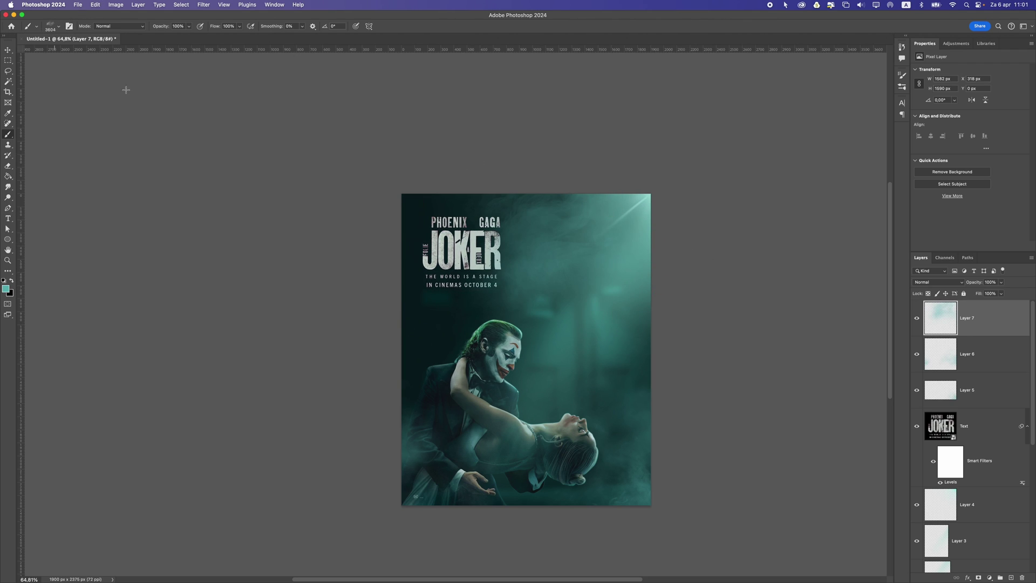
key("super+z")
Switch to the 4096 px Mist 7 brush and try mist stamps over the poster's upper-right area in Layer 7, undoing each one
left_click(58, 27)
scroll(63, 257, "down", 3)
left_click(63, 225)
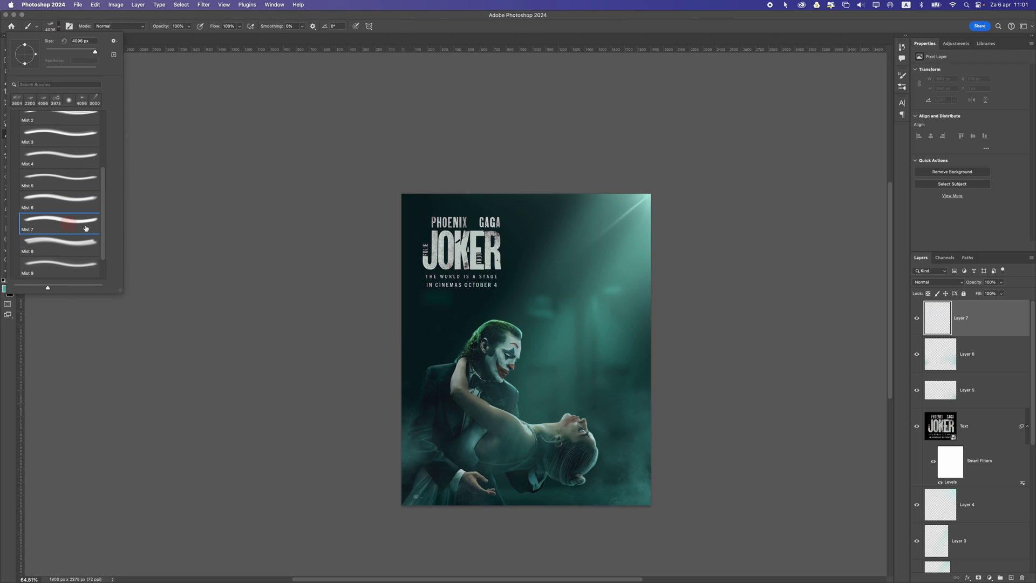
left_click(622, 266)
key("super+z")
left_click(736, 223)
key("super+z")
left_click(652, 270)
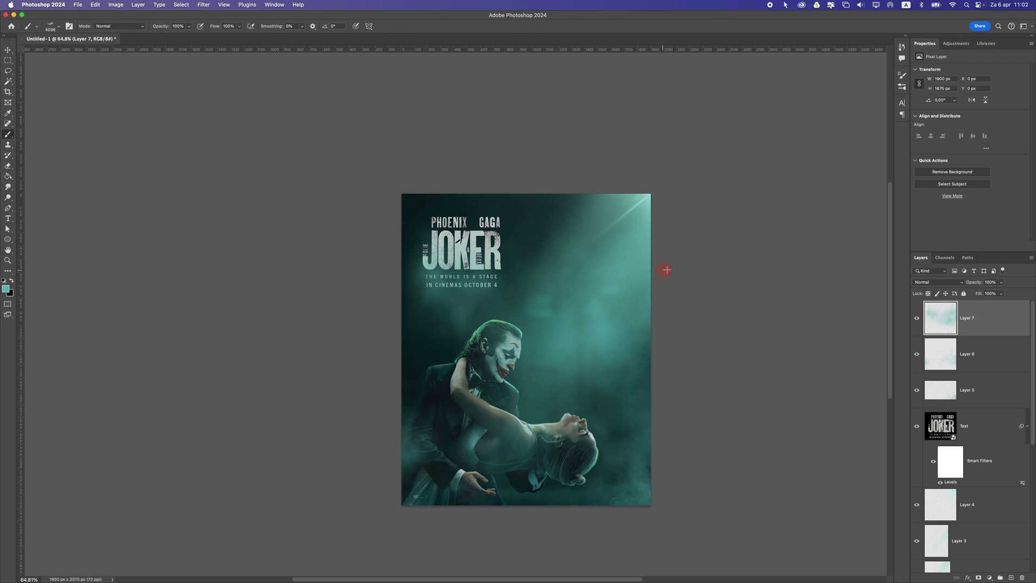
key("super+z")
Stamp one Mist 7 cloud from beyond the poster's right edge onto its upper-right side in Layer 7, undoing misplaced stamps
left_click(704, 227)
key("super+z")
left_click(720, 312)
key("super+z")
left_click(759, 273)
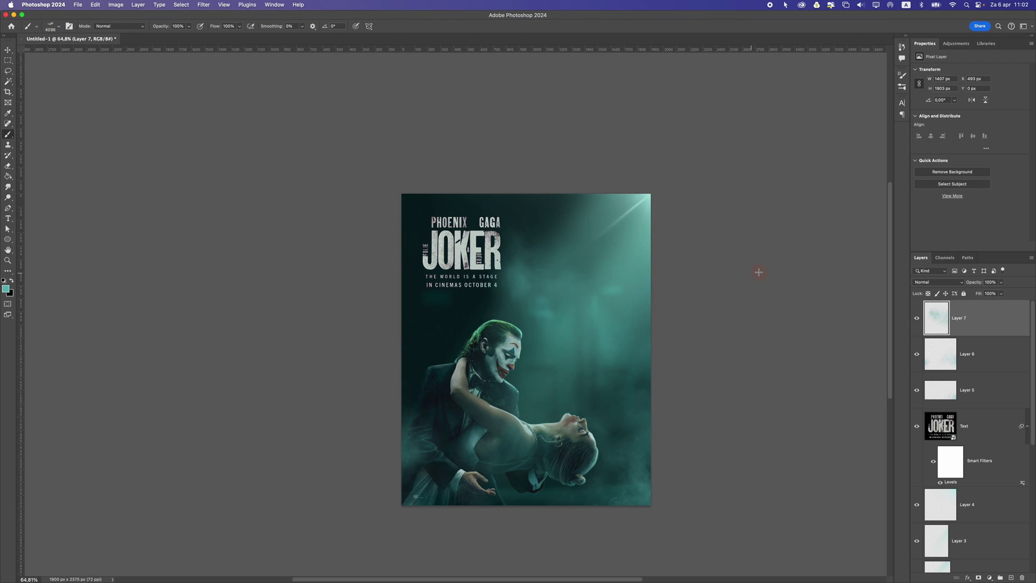
key("super+z")
left_click(764, 256)
scroll(653, 343, "down", 5)
scroll(656, 341, "up", 5)
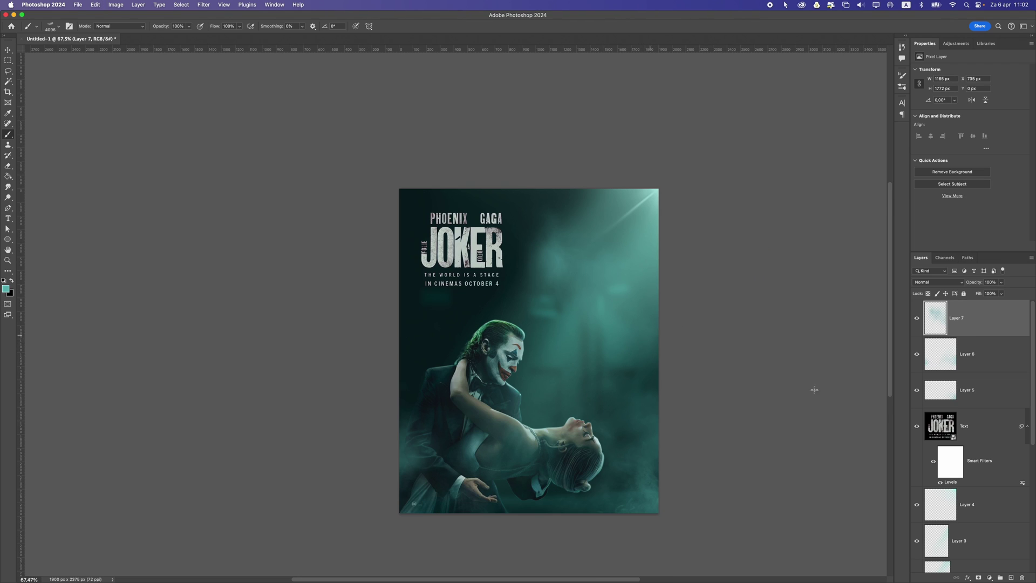
Add a new layer above Layer 7 and choose the Mist 8 brush, reducing it to 2100 px after undoing a test stamp
left_click(1011, 577)
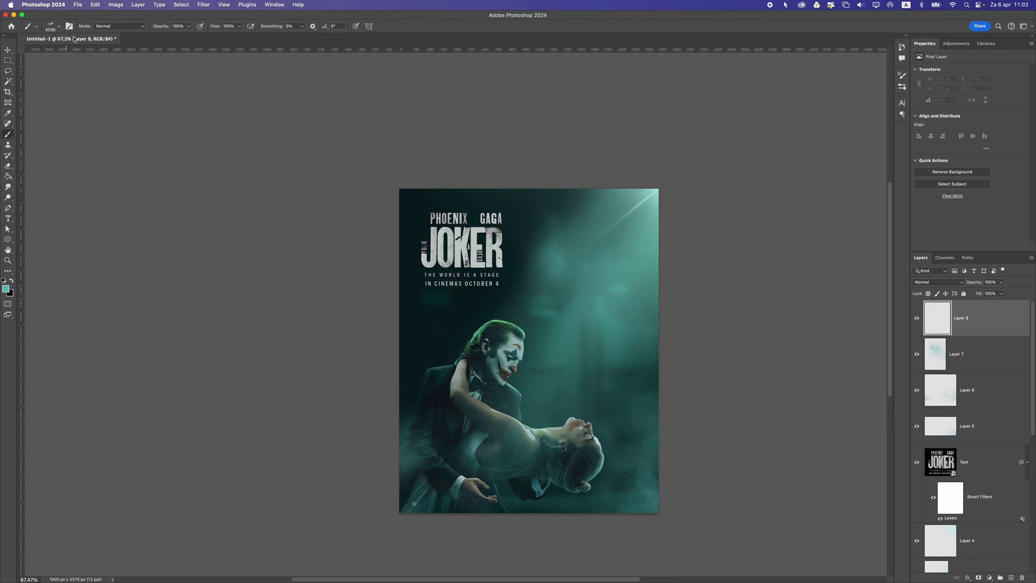
left_click(51, 26)
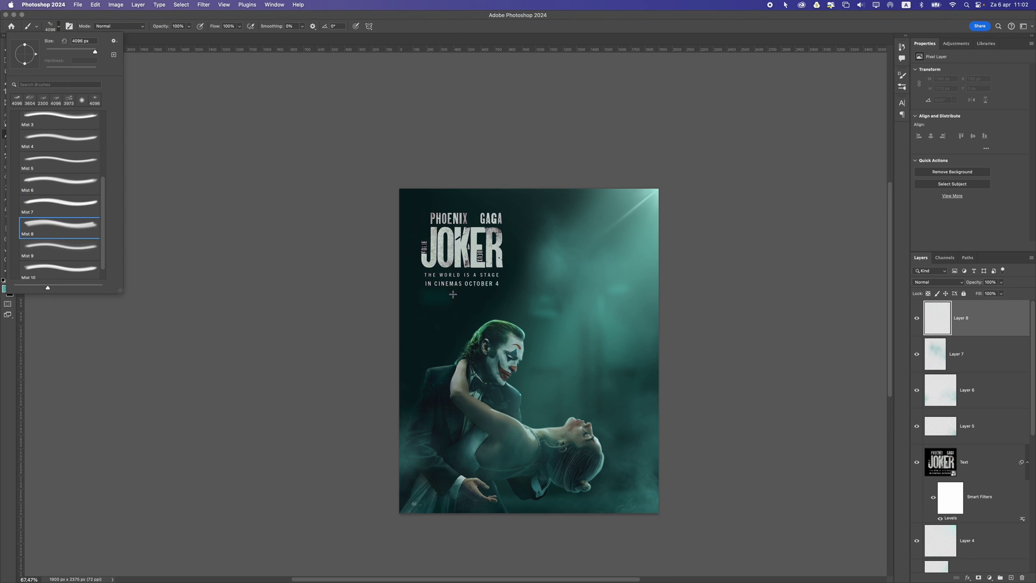
left_click(454, 298)
key("super+z")
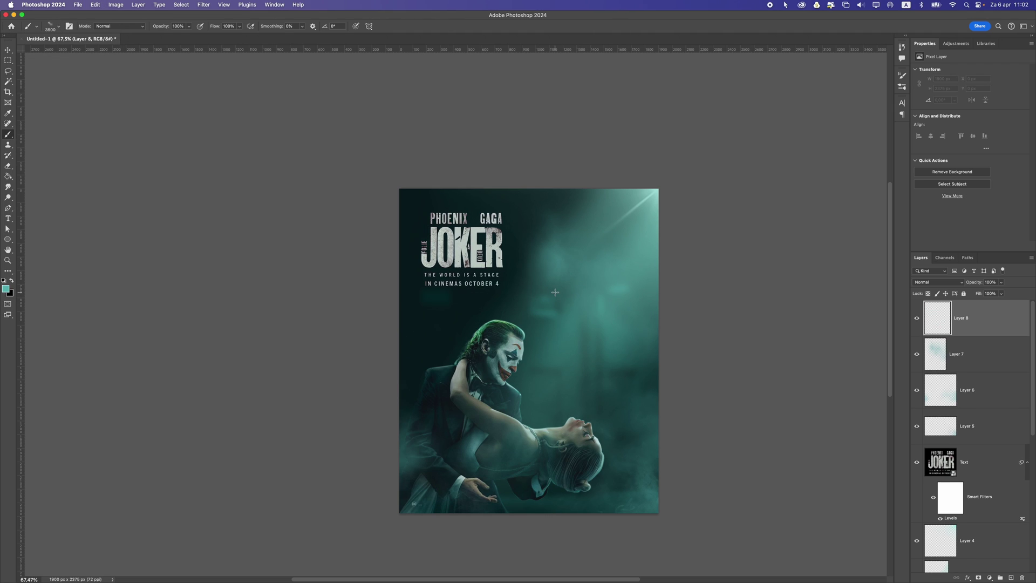
key("bracketleft")
key("bracketleft")
key("bracketleft")
key("bracketleft")
key("bracketleft")
key("bracketleft")
key("bracketleft")
key("bracketleft")
key("bracketleft")
key("bracketleft")
Try Mist 8 stamps near the poster's right side and along its lower edge in Layer 8, undoing all of them
left_click(650, 235)
key("super+z")
left_click(565, 543)
key("super+z")
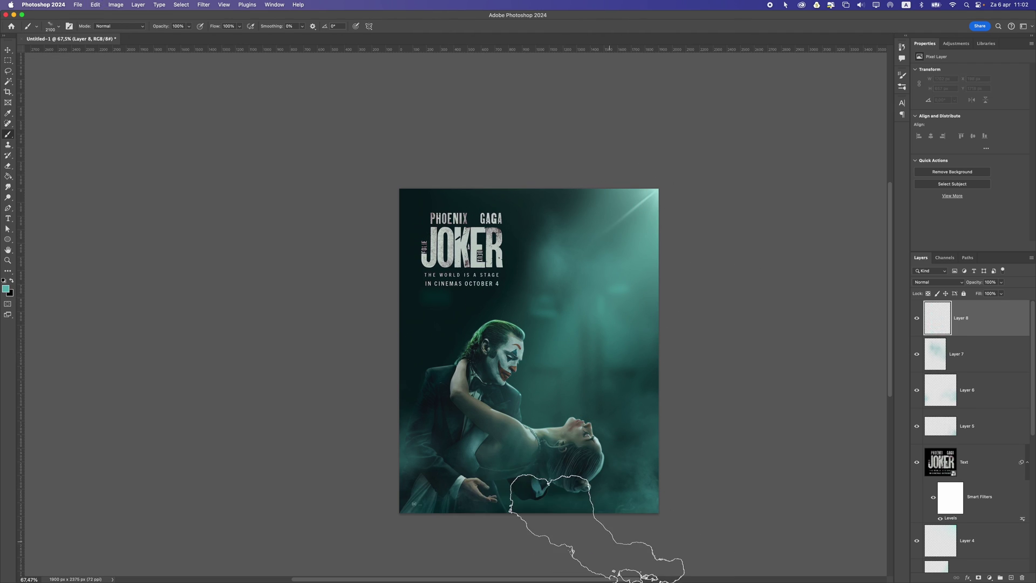
left_click(616, 541)
left_click(723, 473)
key("super+z")
left_click(701, 499)
scroll(693, 420, "down", 6)
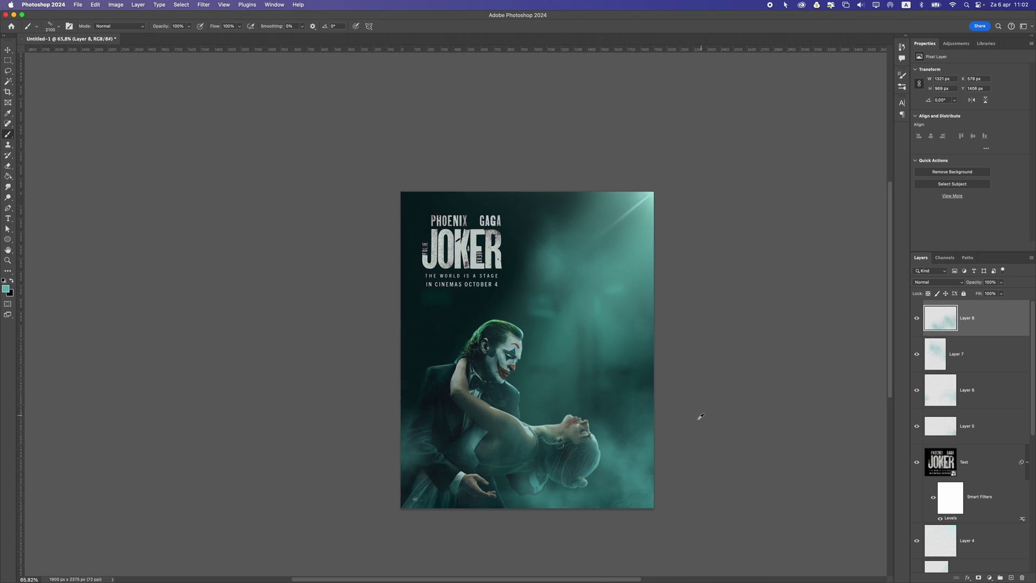
scroll(667, 420, "up", 5)
key("super+z")
key("super+z")
Stamp Mist 8 fog at the poster's upper-right edge in Layer 8, undoing the stamps tried near the lower edge
left_click(668, 475)
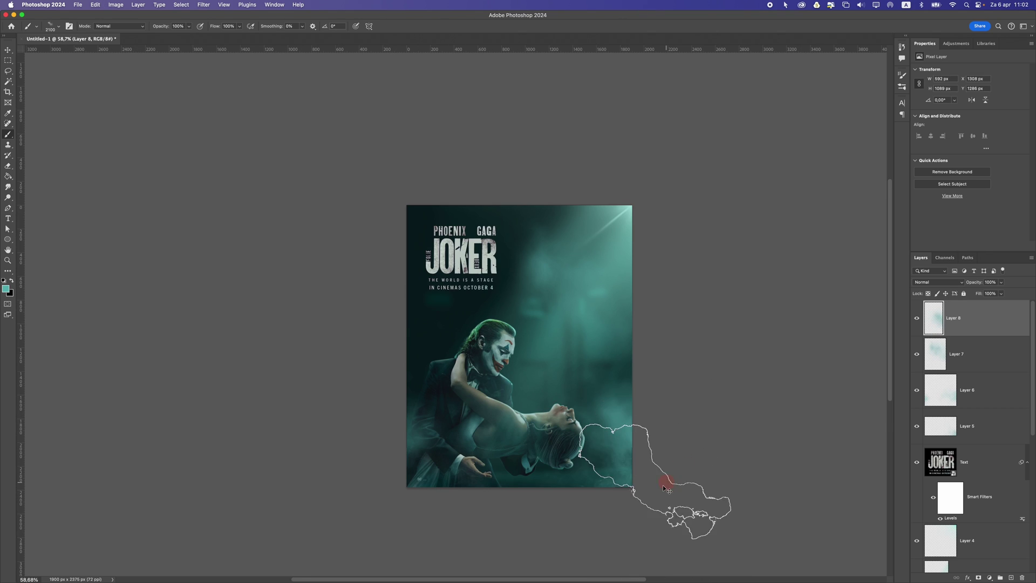
key("super+z")
left_click(589, 507)
key("super+z")
left_click(668, 270)
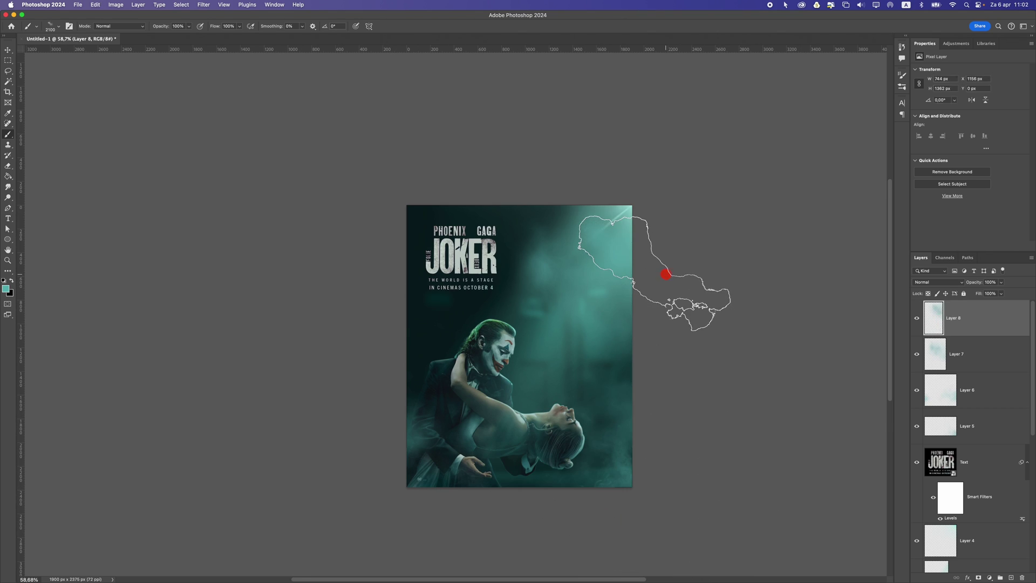
scroll(662, 404, "down", 5)
scroll(619, 419, "up", 5)
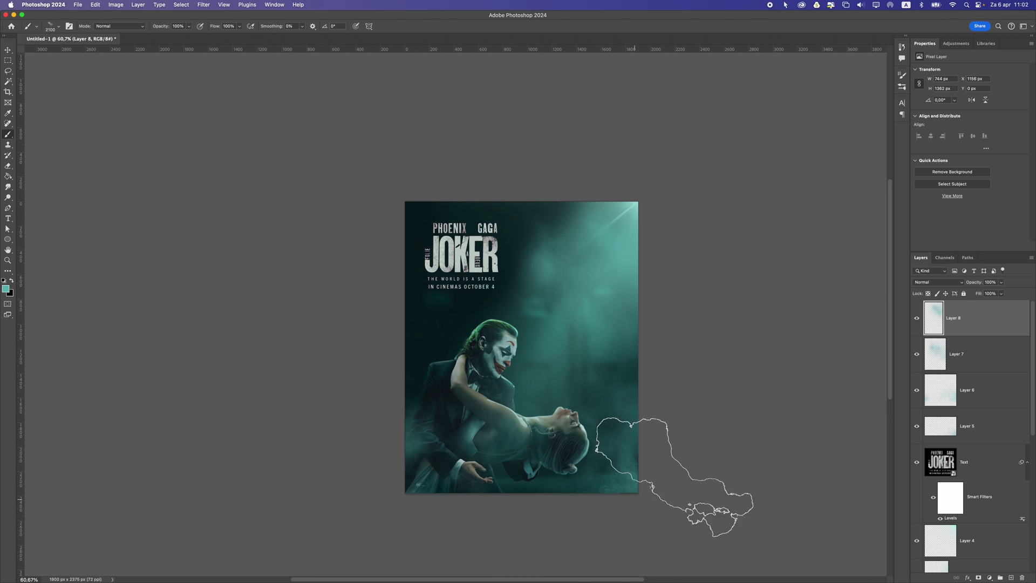
Add a new layer above Layer 8 and set the foreground colour to the muted teal #63999a
left_click(1003, 575)
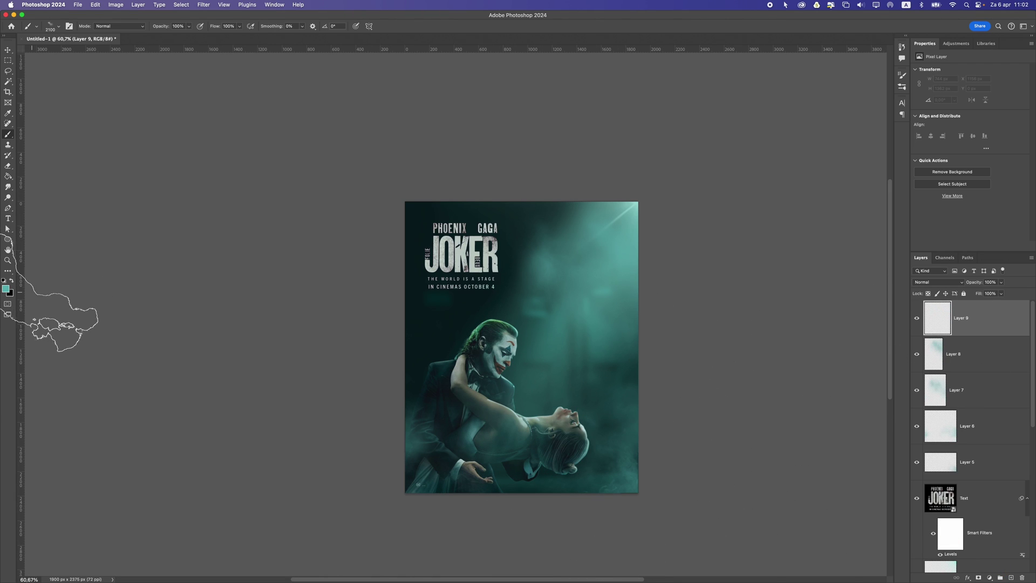
left_click(7, 288)
left_click_drag(620, 180, 622, 175)
key("Return")
Stamp Mist 8 fog along the poster's lower edge and left edge in Layer 9, undoing misplaced stamps
left_click_drag(533, 453, 569, 477)
key("super+z")
left_click(576, 522)
key("super+z")
left_click(592, 532)
left_click(688, 529)
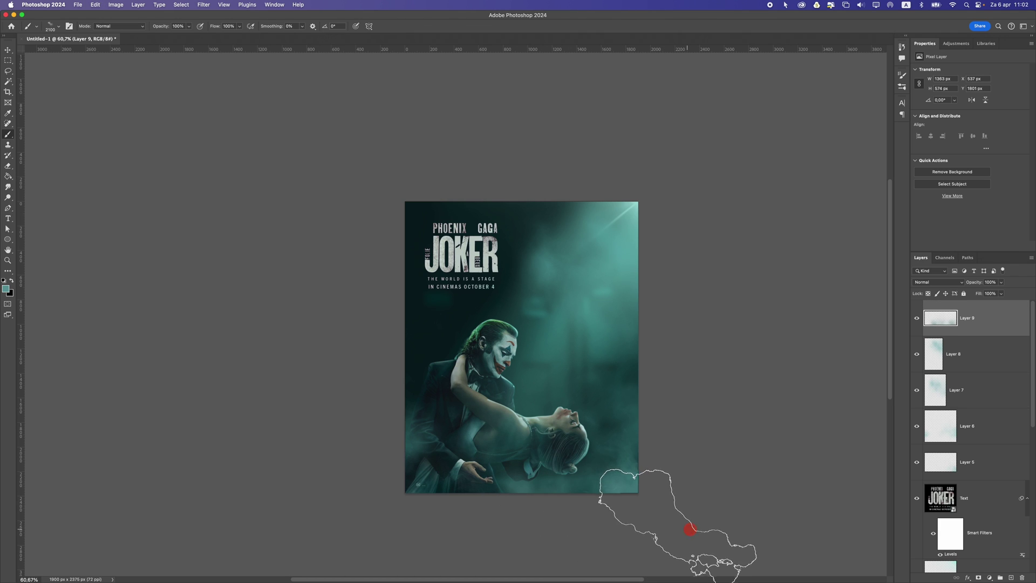
key("cmd+z")
left_click(358, 368)
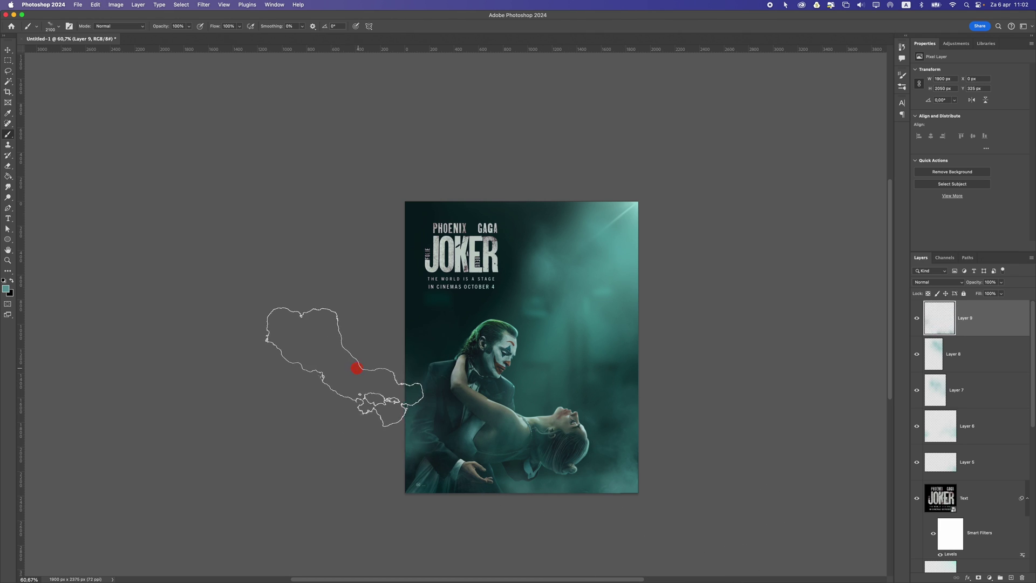
scroll(312, 366, "down", 5)
scroll(292, 243, "up", 5)
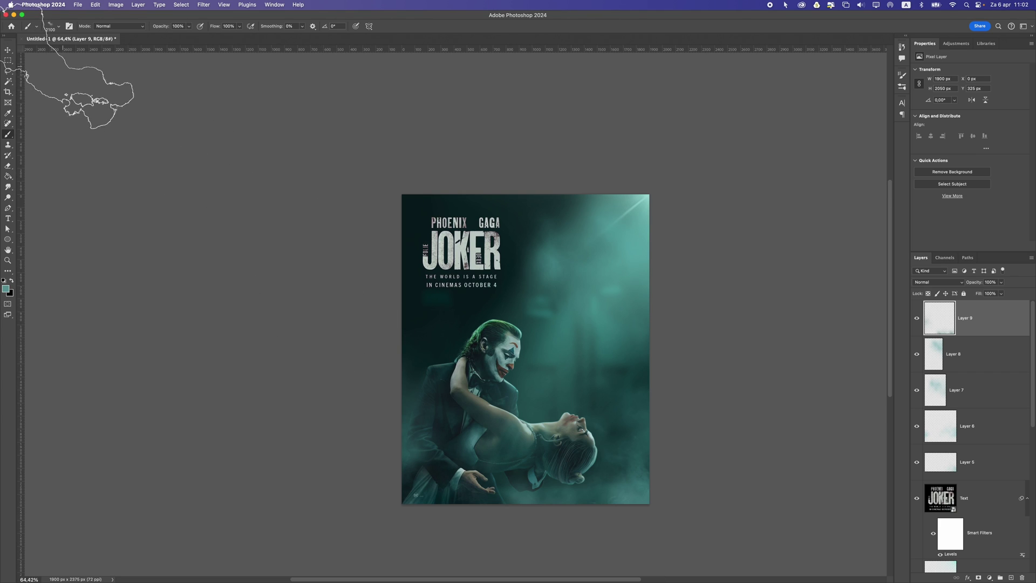
Try duplicating the Soft Light background copy layer below the photo and undo the duplicate
left_click(7, 51)
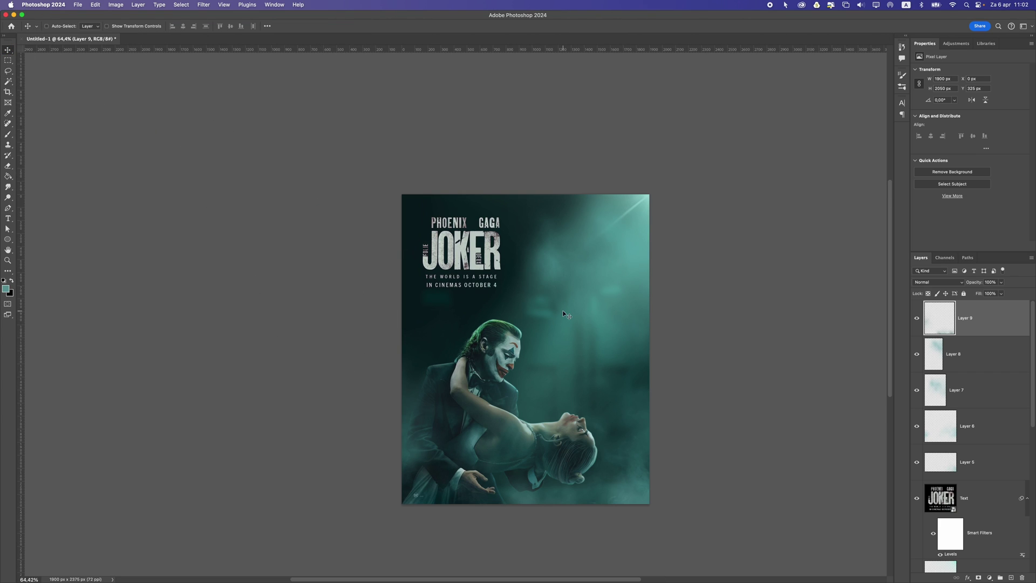
scroll(940, 482, "down", 10)
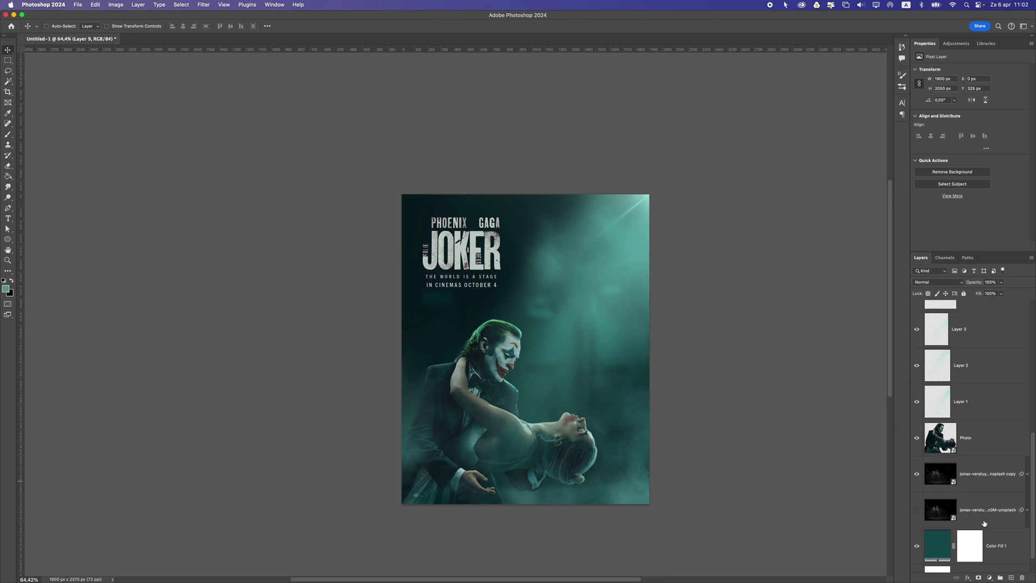
left_click(984, 486)
left_click_drag(571, 372, 601, 327)
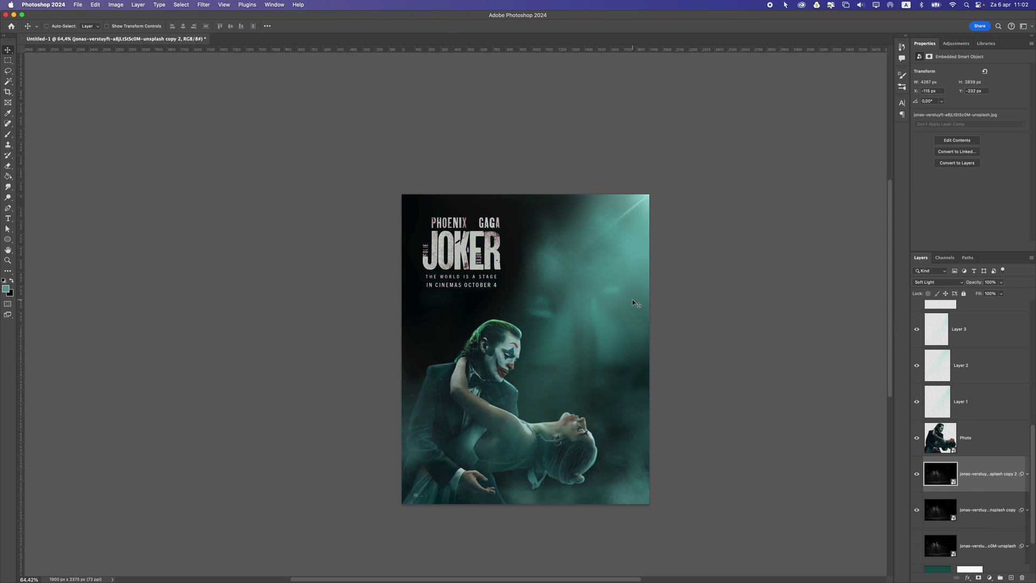
key("super+z")
scroll(534, 322, "up", 3)
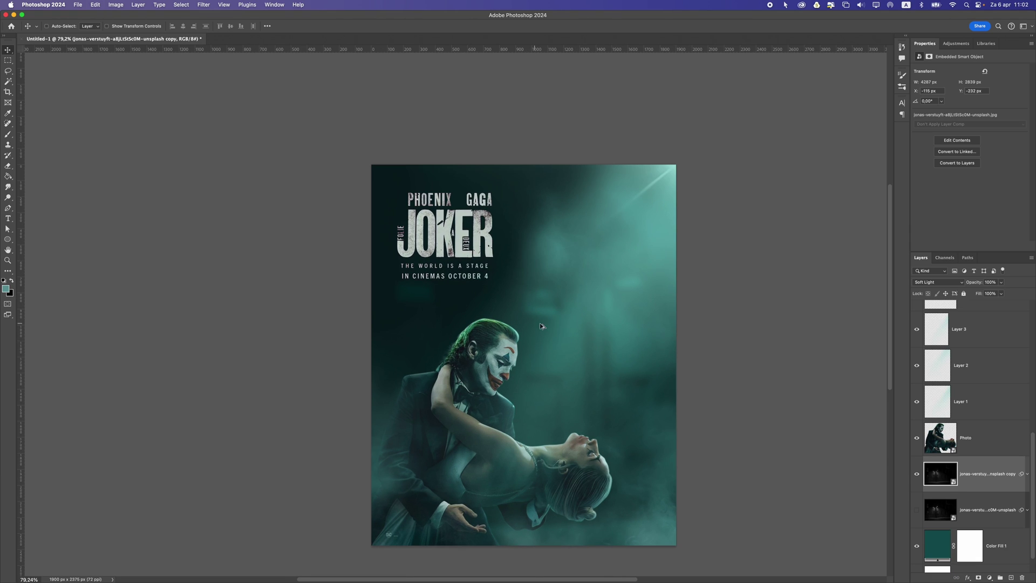
Free-transform the title text block to about 205% scale, extending it down and to the right
scroll(510, 291, "down", 1)
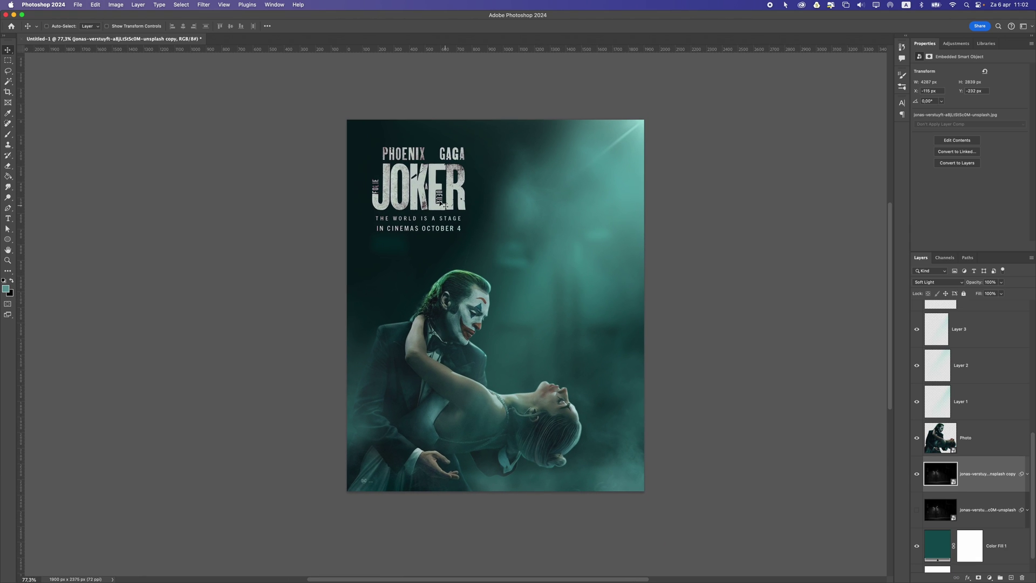
left_click(436, 200, "super")
key("super+t")
left_click_drag(473, 237, 487, 254)
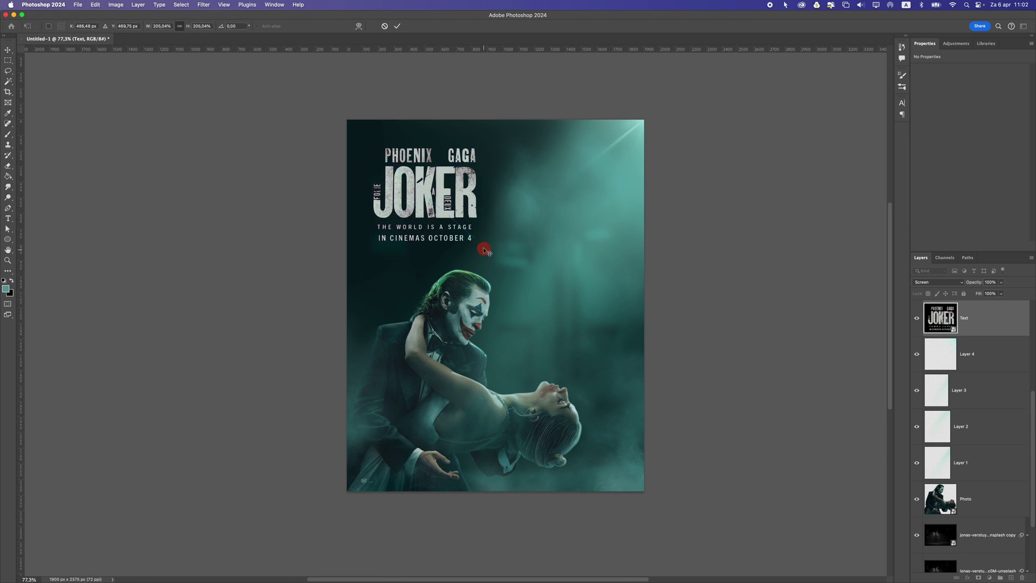
key("Return")
scroll(467, 234, "down", 3)
scroll(467, 234, "up", 2)
Add a new layer at the top of the layer stack and set the foreground colour to white
left_click_drag(570, 168, 566, 167)
key("super+z")
key("super+v")
key("super+v")
left_click(7, 113)
left_click(6, 288)
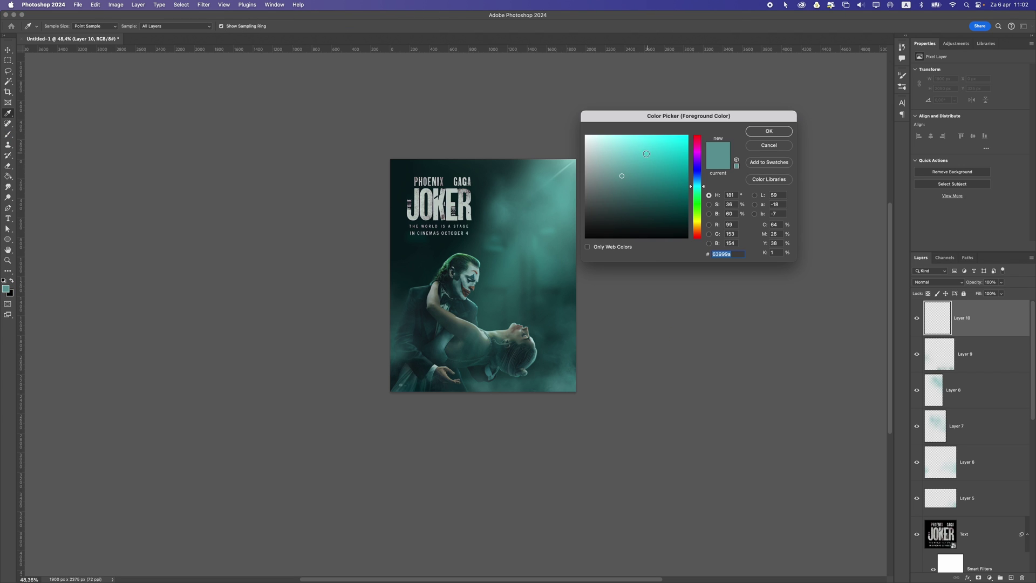
left_click_drag(647, 153, 528, 108)
key("Return")
Replace the Mist 8 brush with the first preset of the General Brushes group
key("b")
right_click(69, 74)
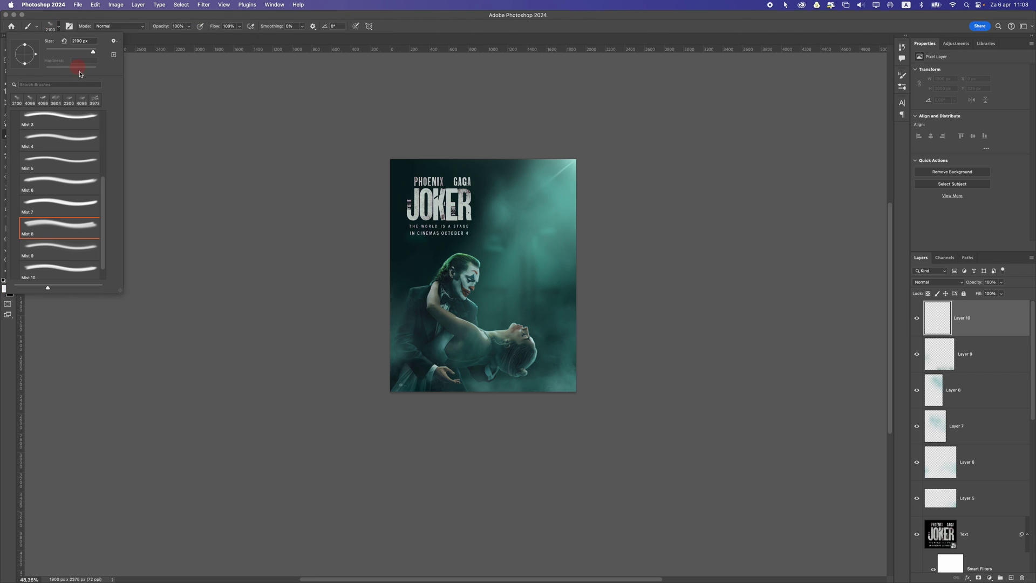
left_click_drag(100, 188, 97, 106)
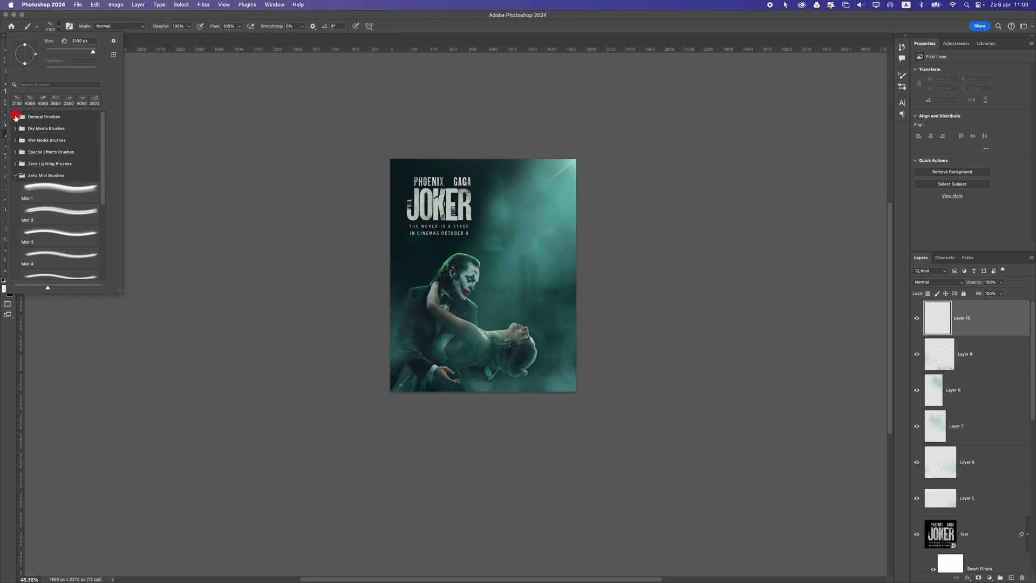
left_click(16, 116)
left_click(60, 132)
left_click(523, 20)
Shrink the brush and stamp a single soft white dot at the poster's centre in Layer 10, undoing the first stamp
left_click(498, 256)
key("super+z")
key("bracketleft")
key("bracketleft")
key("bracketleft")
key("bracketleft")
key("bracketleft")
key("bracketleft")
key("bracketleft")
key("bracketleft")
key("bracketleft")
key("bracketleft")
key("bracketleft")
left_click(488, 253)
Enlarge and skew the white dot in Layer 10 into a wide diagonal glow falling from the poster's upper-right corner
key("super+t")
left_click_drag(488, 218, 570, 138)
left_click_drag(490, 252, 136, 495)
left_click_drag(471, 188, 479, 229)
scroll(488, 216, "down", 2)
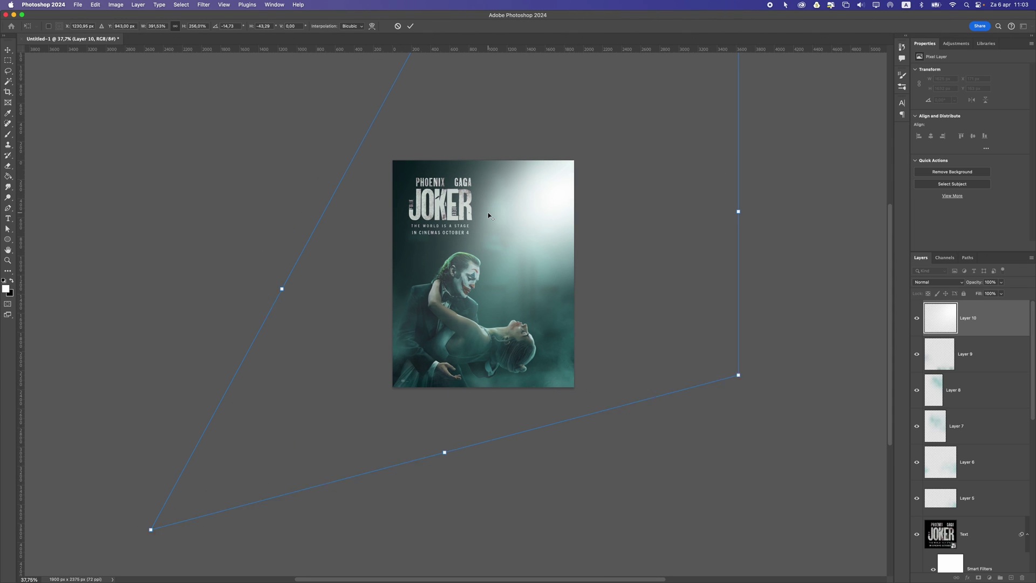
left_click_drag(429, 82, 540, 105)
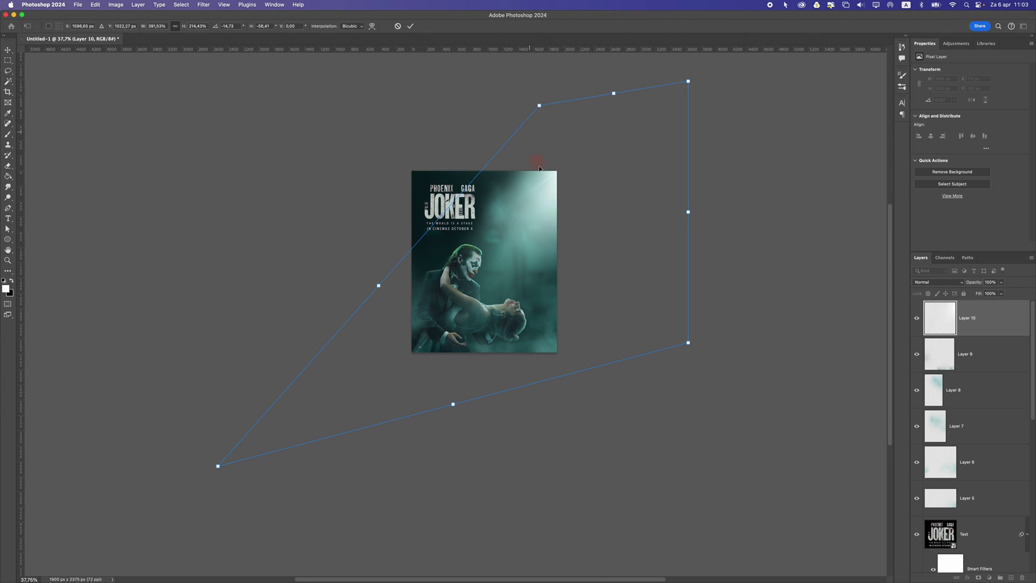
key("Return")
scroll(538, 233, "up", 5)
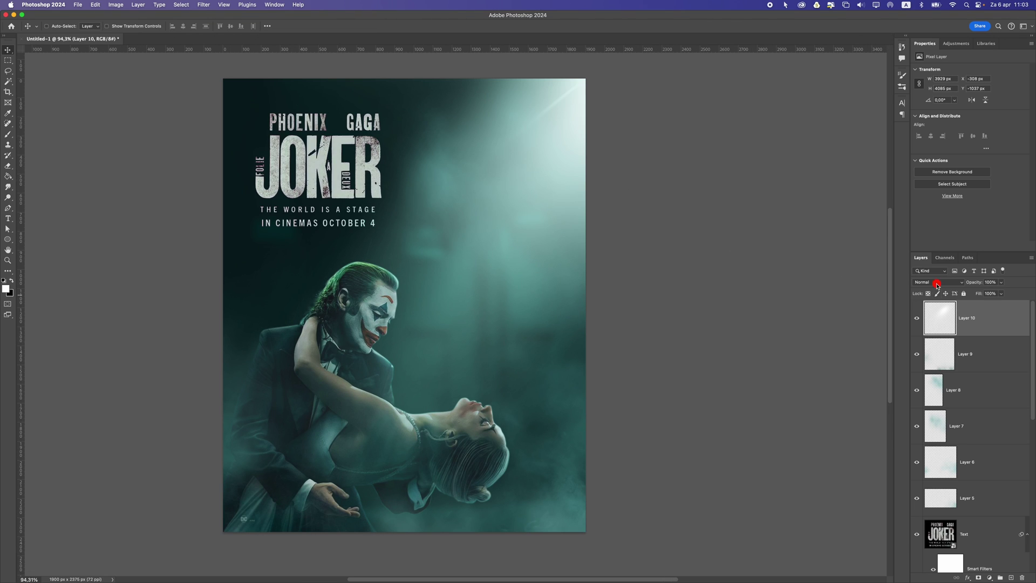
Set Layer 10's blend mode to Overlay and duplicate the layer
left_click(937, 286)
left_click(930, 404)
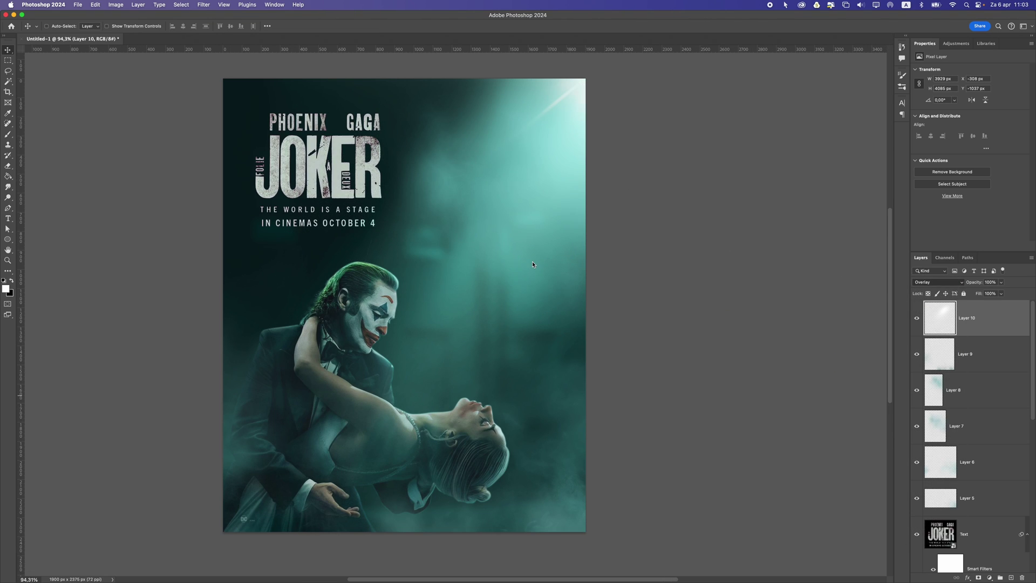
scroll(532, 260, "down", 5)
key("super+j")
scroll(532, 262, "up", 2)
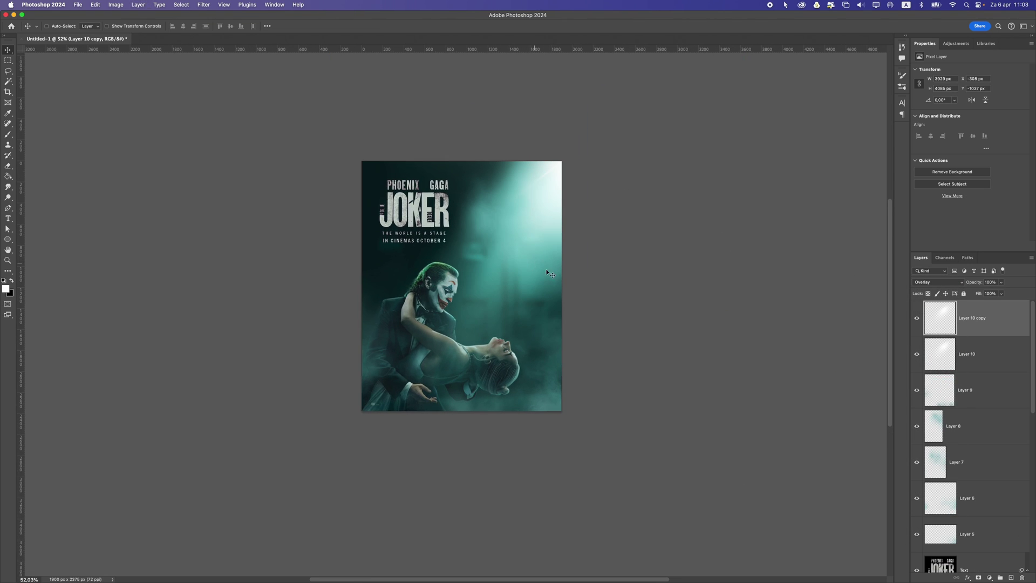
Shift the duplicated glow up and to the left, and add a second duplicate of the glow layer
scroll(517, 257, "down", 3)
scroll(512, 257, "up", 4)
left_click_drag(529, 213, 479, 162)
key("super+j")
scroll(536, 192, "down", 4)
scroll(526, 192, "up", 4)
Change the workspace area around the canvas to a darker shade
right_click(613, 202)
left_click(629, 206)
scroll(498, 229, "up", 1)
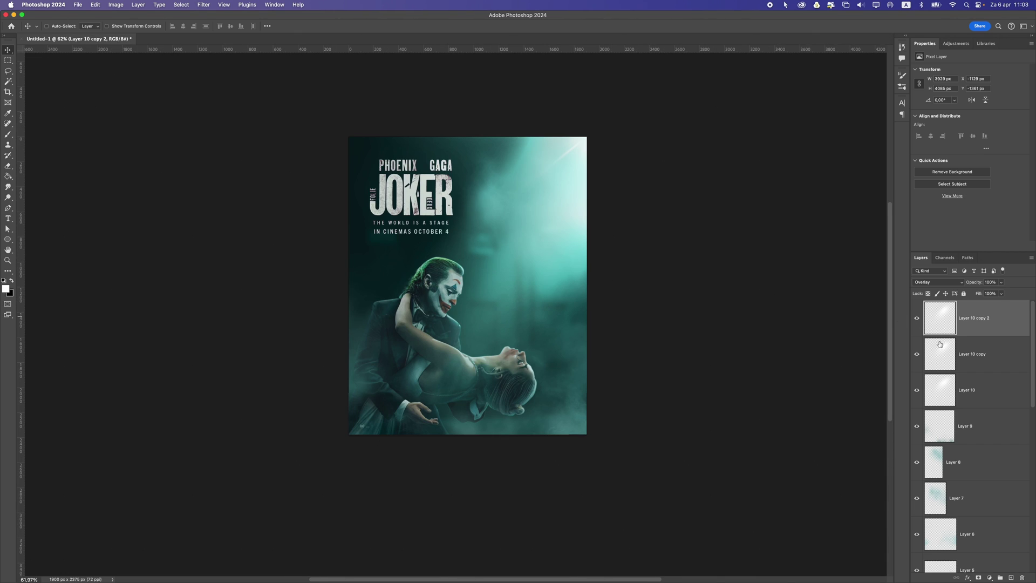
Select the background copy layer and compare the poster with the two background photo layers toggled on and off
scroll(920, 378, "down", 10)
left_click(925, 502)
left_click(917, 488)
left_click(917, 523)
left_click(917, 487)
left_click(917, 523)
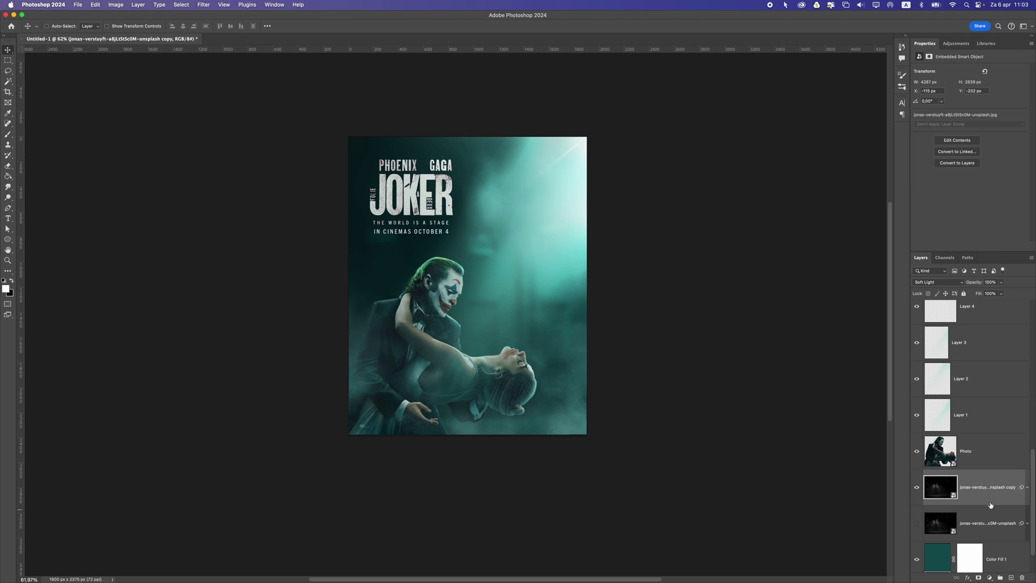
Edit the background copy layer's Gaussian Blur smart filter, trying a low radius before applying a stronger blur
left_click(1027, 487)
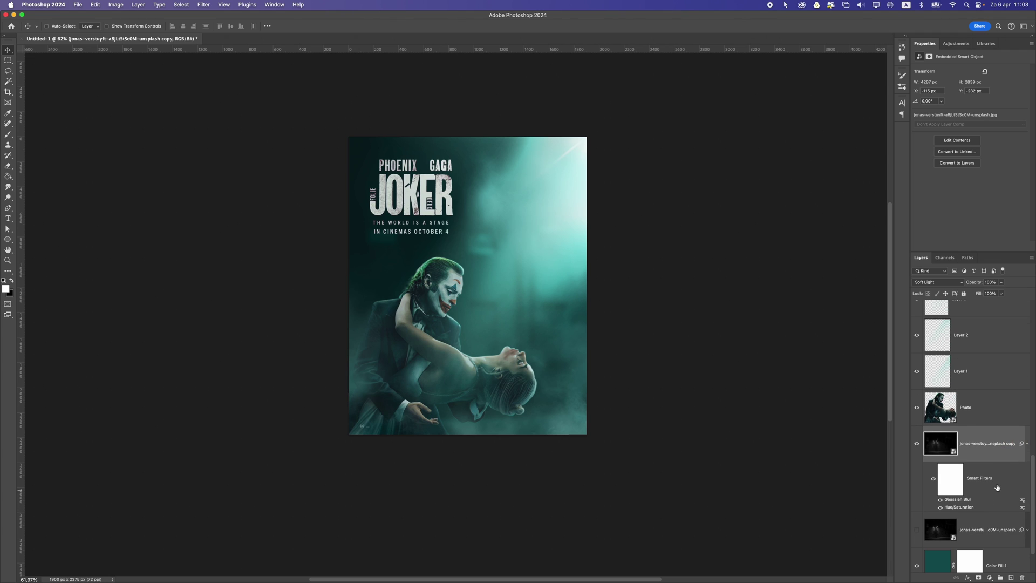
double_click(961, 500)
left_click(719, 219)
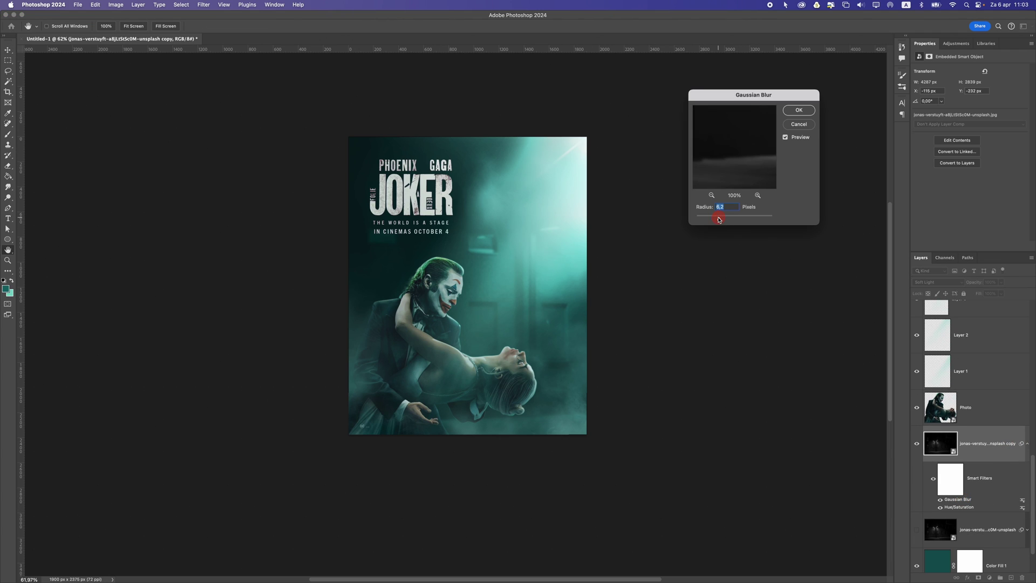
mouse_move(722, 218)
left_mouse_down()
mouse_move(747, 218)
mouse_move(738, 218)
left_mouse_up()
key("Return")
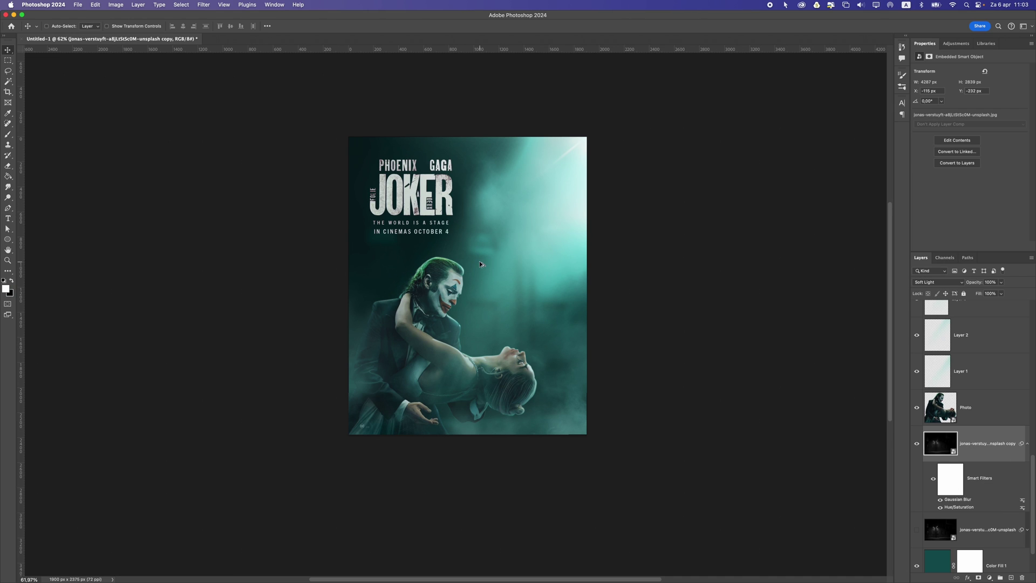
Add a gradient fill layer above the topmost glow layer, using the Radial style with Reverse enabled
scroll(479, 261, "up", 3)
scroll(476, 270, "down", 5)
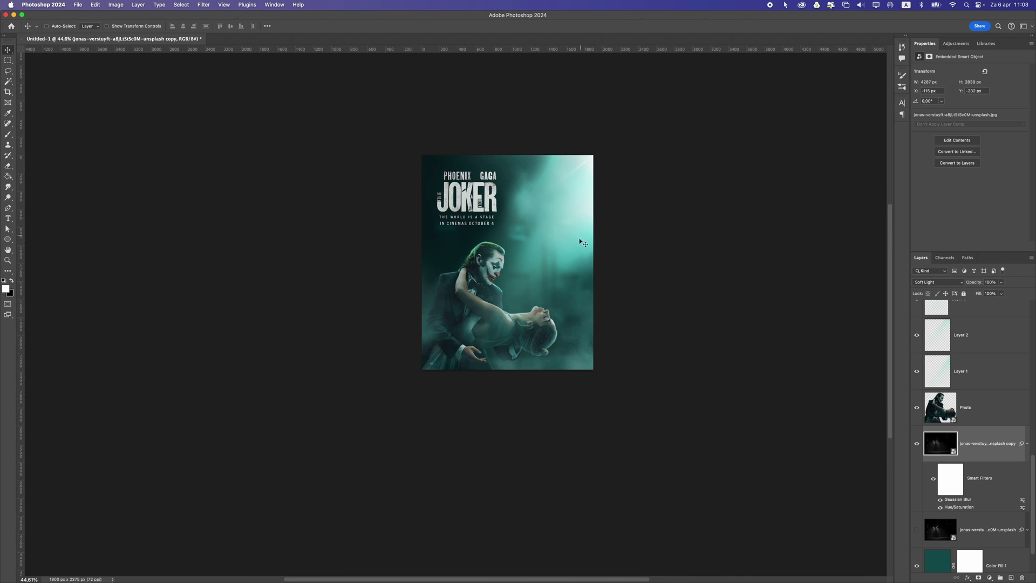
scroll(582, 239, "up", 2)
left_click(1006, 324)
scroll(972, 338, "up", 10)
left_click(990, 318)
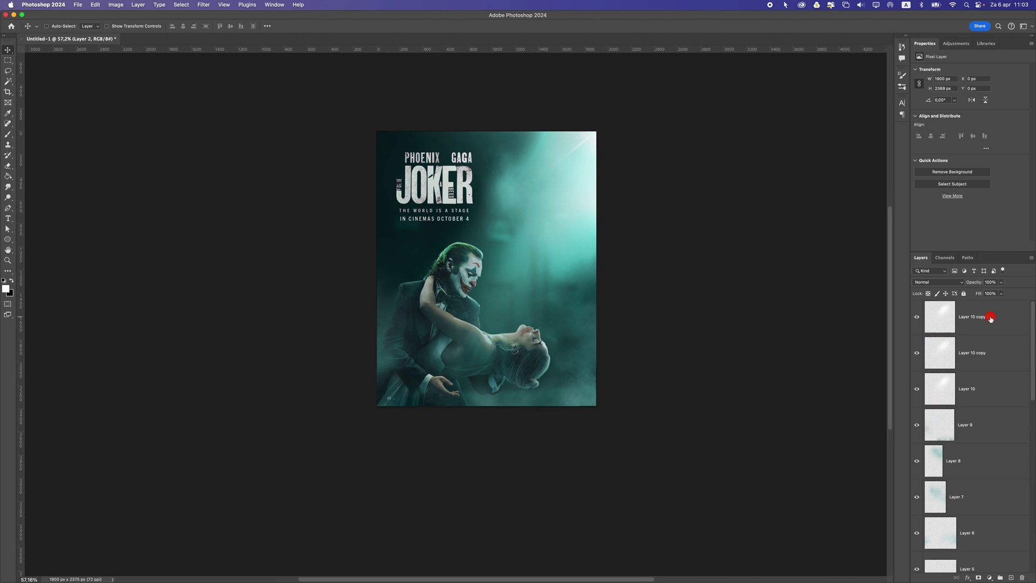
left_click(990, 578)
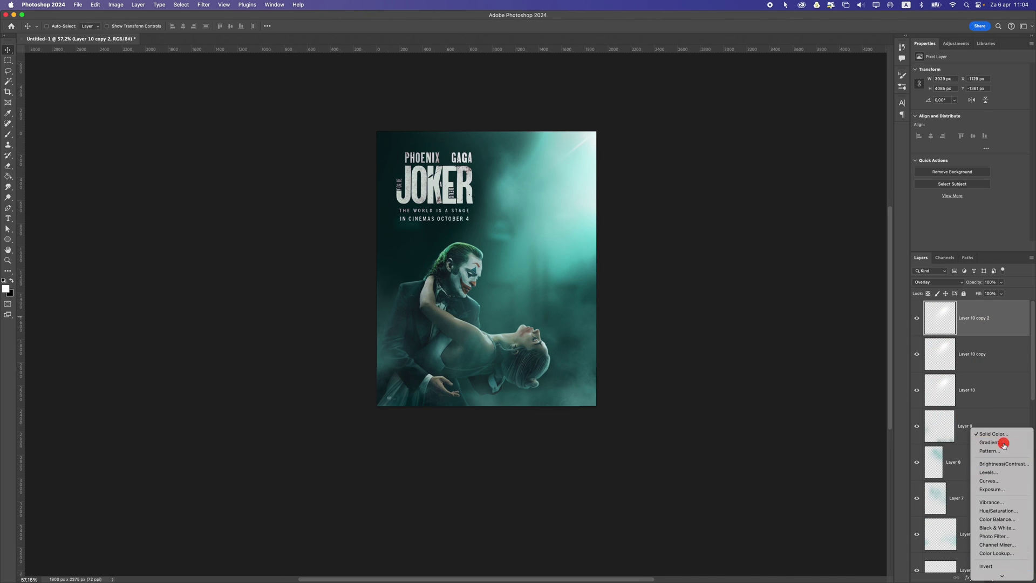
left_click(1003, 442)
left_click(775, 141)
left_click(769, 150)
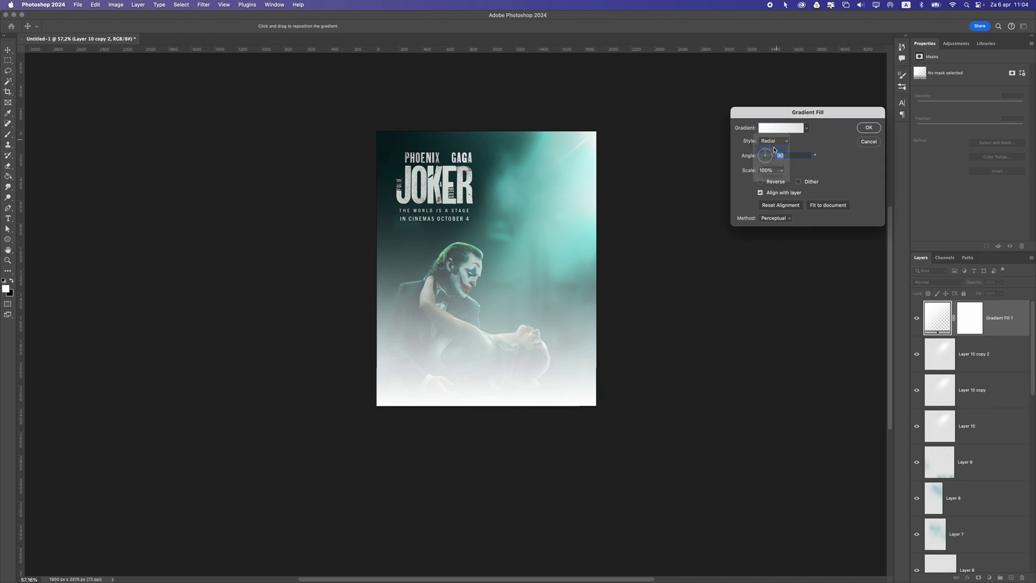
left_click(766, 182)
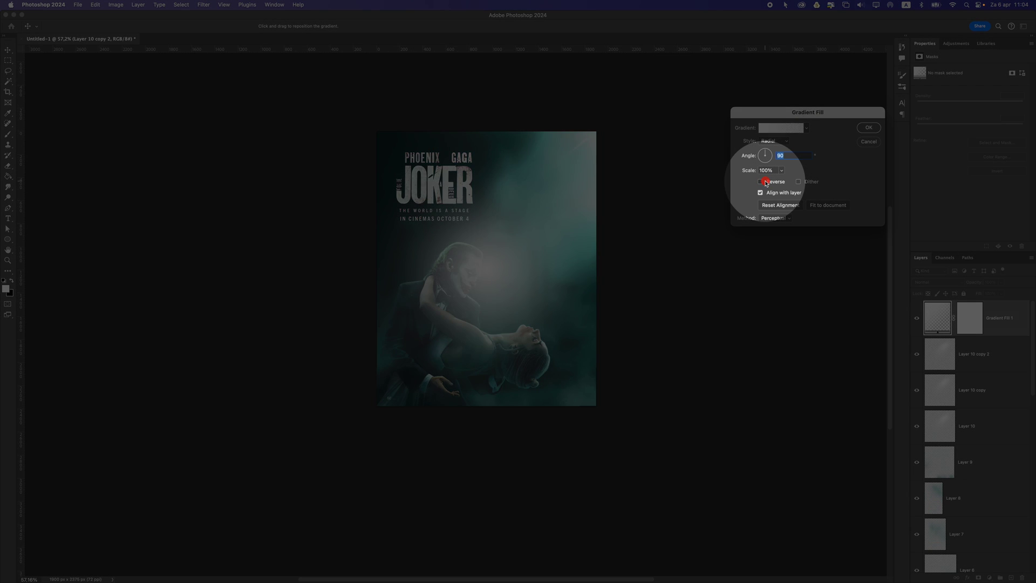
Set the starting colour stop of the gradient to dark teal #153130
left_click(791, 130)
left_click(761, 269)
left_click(792, 306)
left_click(517, 282)
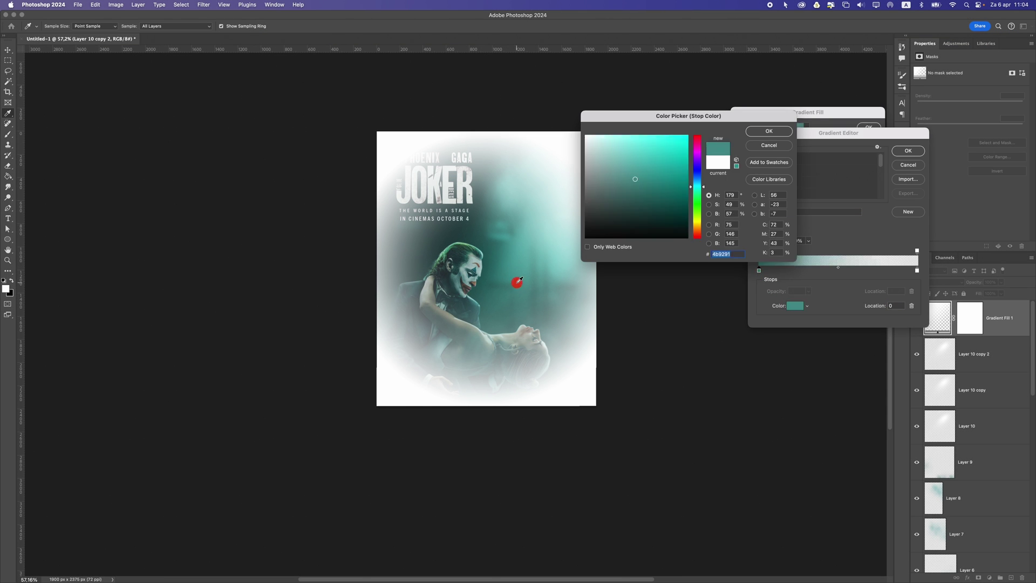
mouse_move(628, 222)
left_mouse_down()
mouse_move(643, 211)
mouse_move(653, 227)
mouse_move(641, 218)
left_mouse_up()
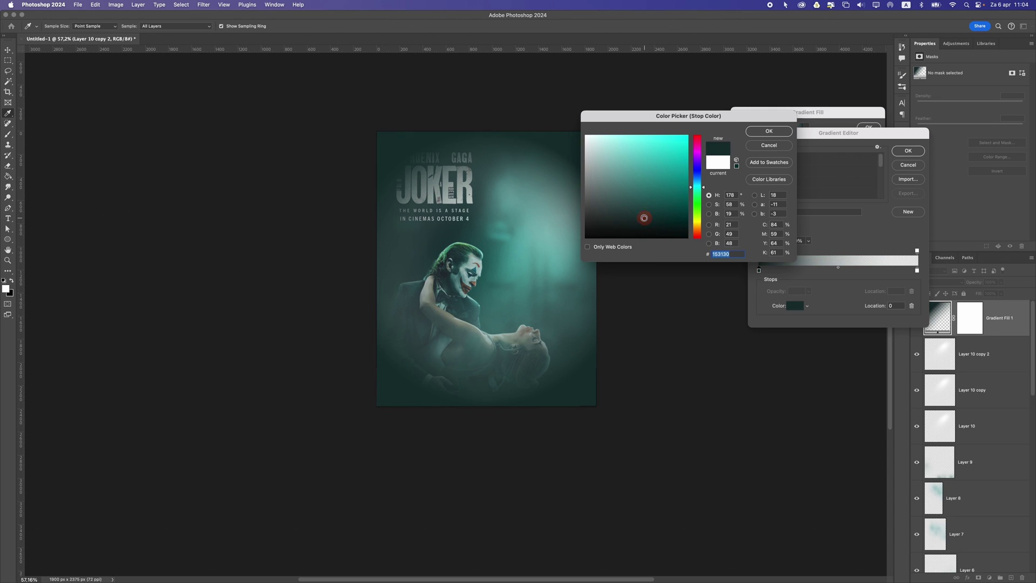
key("Return")
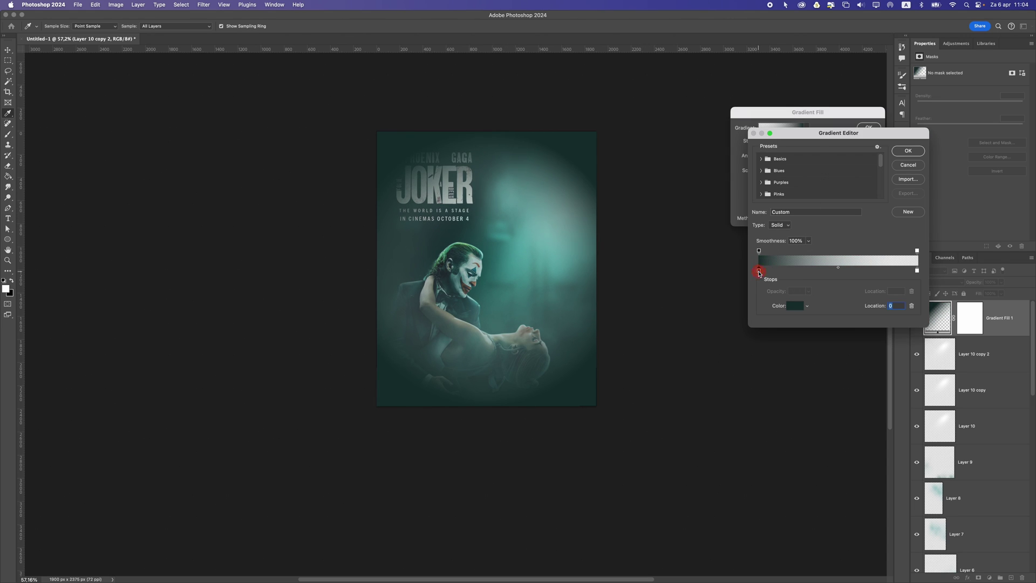
Give the gradient's end stop the same dark teal, and apply the fill with its scale at 108%
left_click_drag(872, 272, 918, 307)
left_click(883, 272)
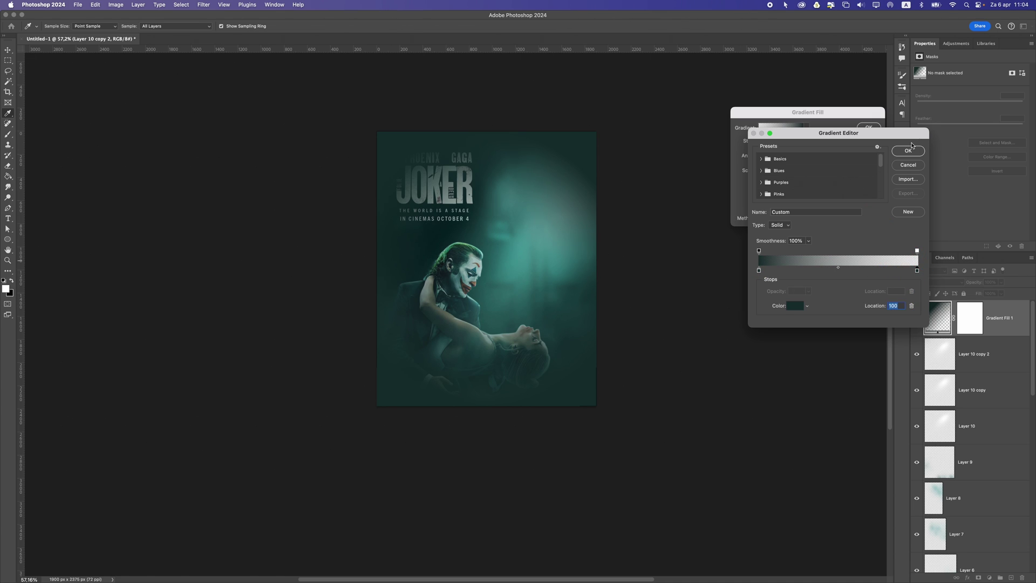
left_click(909, 151)
left_click(782, 171)
left_click_drag(782, 185, 782, 184)
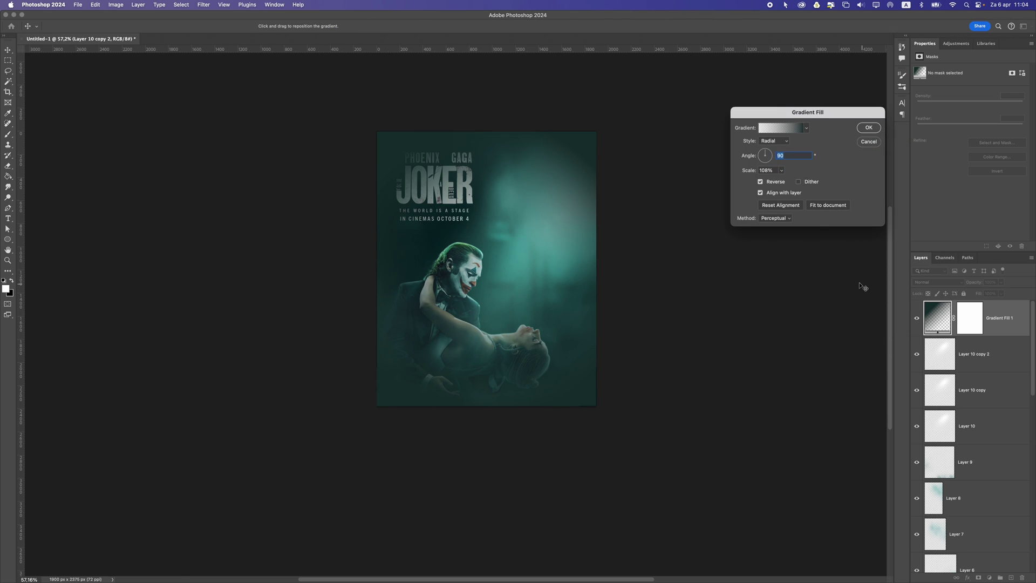
left_click(866, 127)
Paint black on the gradient fill's mask with a soft 1000 px brush to clear the poster's bright upper-right area
left_click(974, 318)
left_click(7, 134)
mouse_move(562, 173)
left_mouse_down()
mouse_move(428, 109)
mouse_move(637, 320)
left_mouse_up()
mouse_move(610, 249)
left_mouse_down()
mouse_move(608, 331)
mouse_move(460, 100)
left_mouse_up()
mouse_move(586, 213)
left_mouse_down()
mouse_move(581, 171)
mouse_move(627, 262)
left_mouse_up()
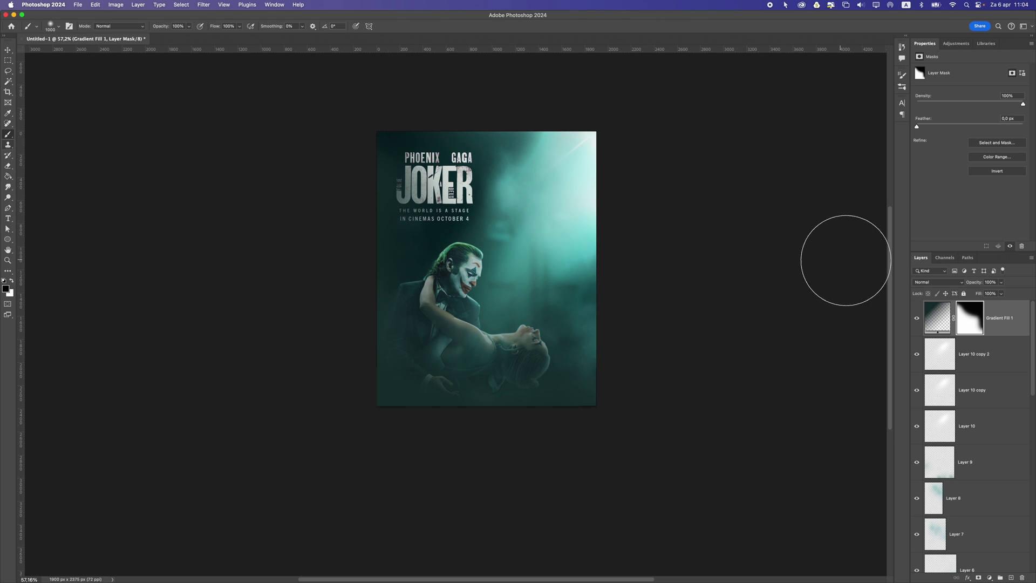
Set the gradient fill to Overlay blending and mask it out over the couple and the lower part of the poster
left_click(936, 282)
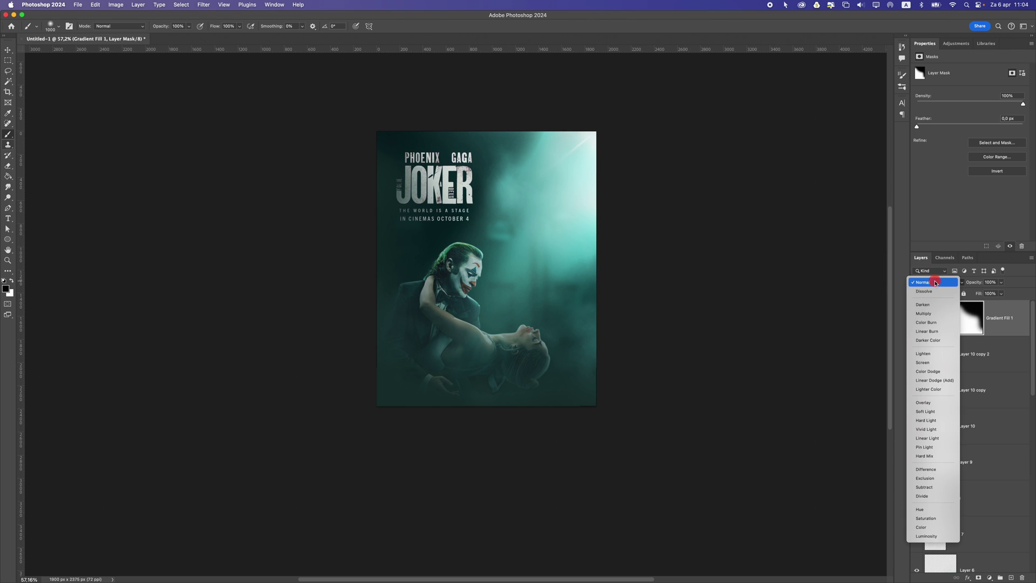
left_click(936, 402)
scroll(503, 295, "up", 2)
mouse_move(433, 273)
left_mouse_down()
mouse_move(456, 188)
mouse_move(424, 274)
left_mouse_up()
mouse_move(432, 272)
left_mouse_down()
mouse_move(495, 254)
mouse_move(358, 332)
left_mouse_up()
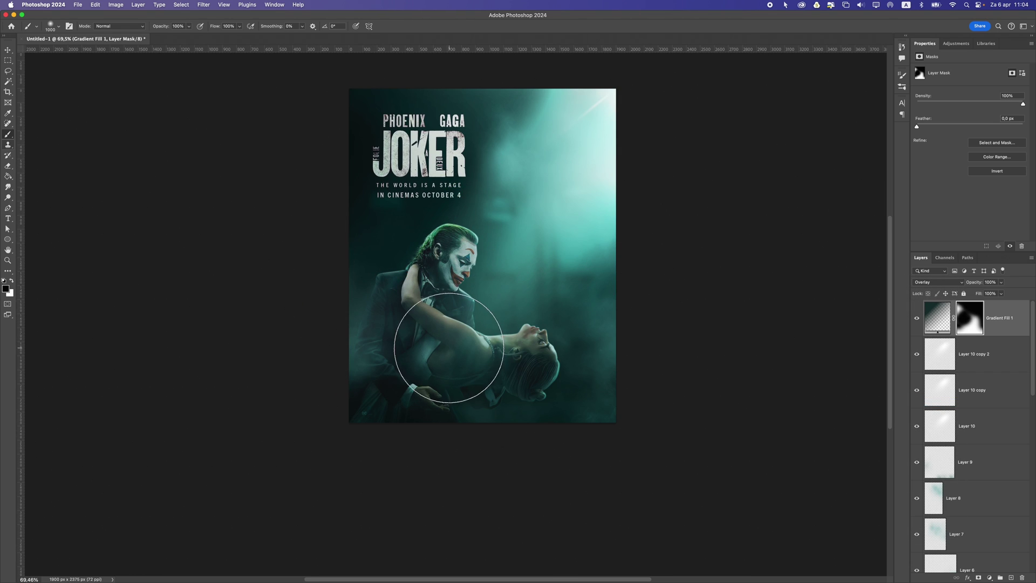
left_click_drag(449, 347, 509, 389)
left_click_drag(477, 332, 698, 332)
key("super+z")
mouse_move(576, 317)
left_mouse_down()
mouse_move(585, 309)
mouse_move(540, 330)
mouse_move(554, 348)
left_mouse_up()
Try Soft Light blending on the gradient fill, and paint more black on its mask across the couple
scroll(620, 262, "down", 8)
scroll(527, 259, "up", 8)
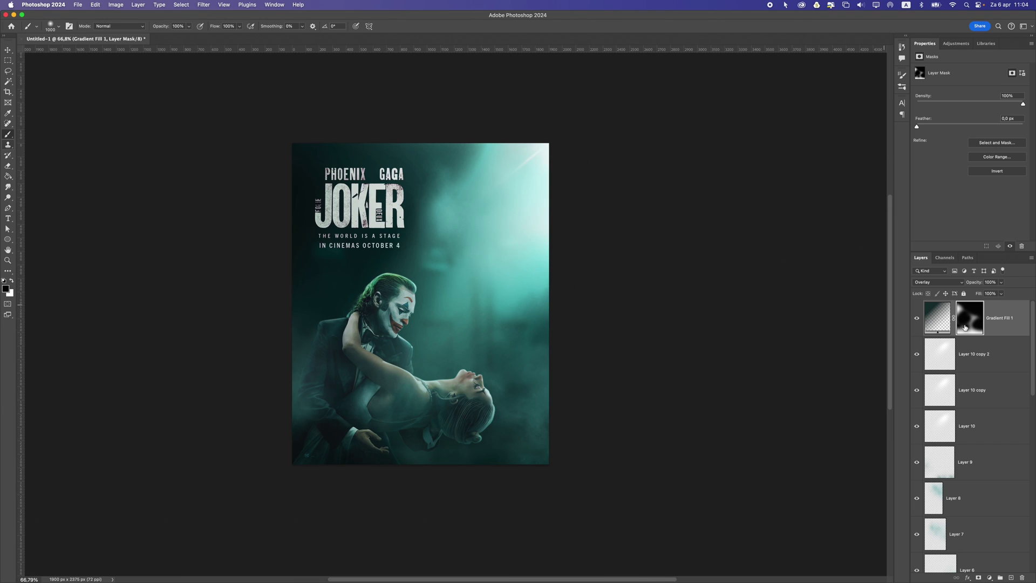
left_click(936, 282)
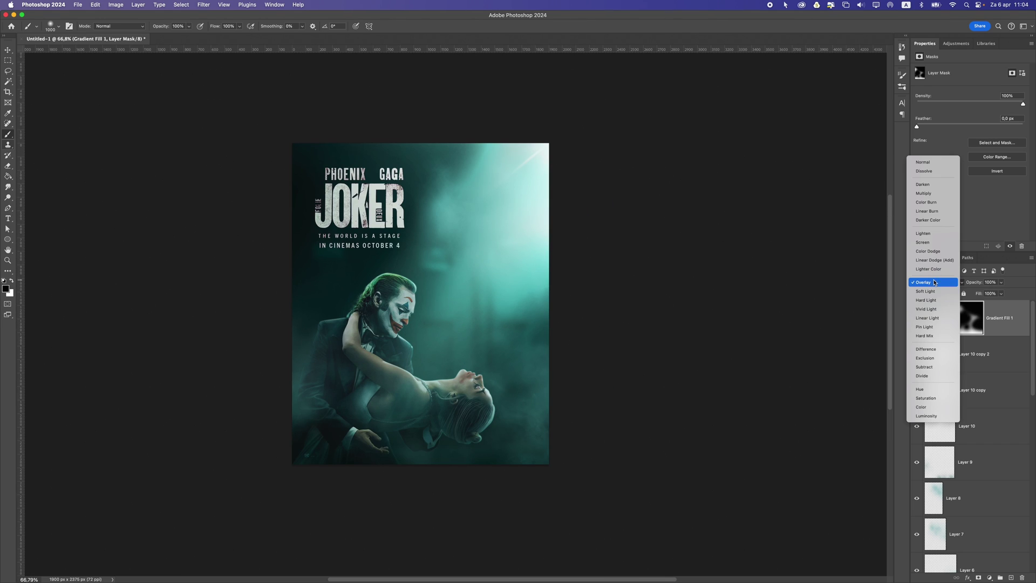
left_click(936, 292)
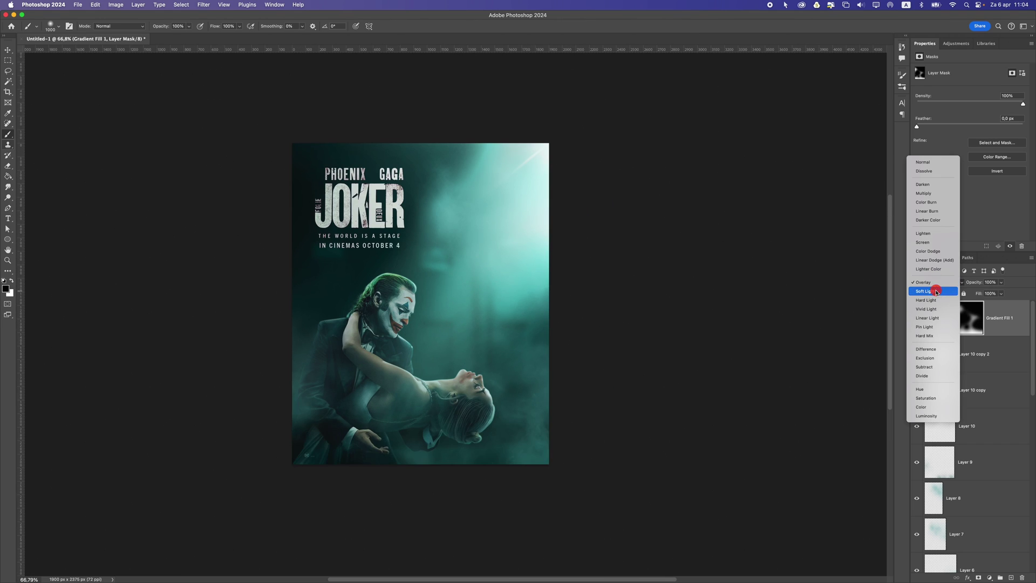
scroll(459, 371, "down", 8)
scroll(462, 374, "up", 5)
mouse_move(310, 337)
left_mouse_down()
mouse_move(457, 314)
mouse_move(638, 252)
left_mouse_up()
scroll(567, 281, "up", 1)
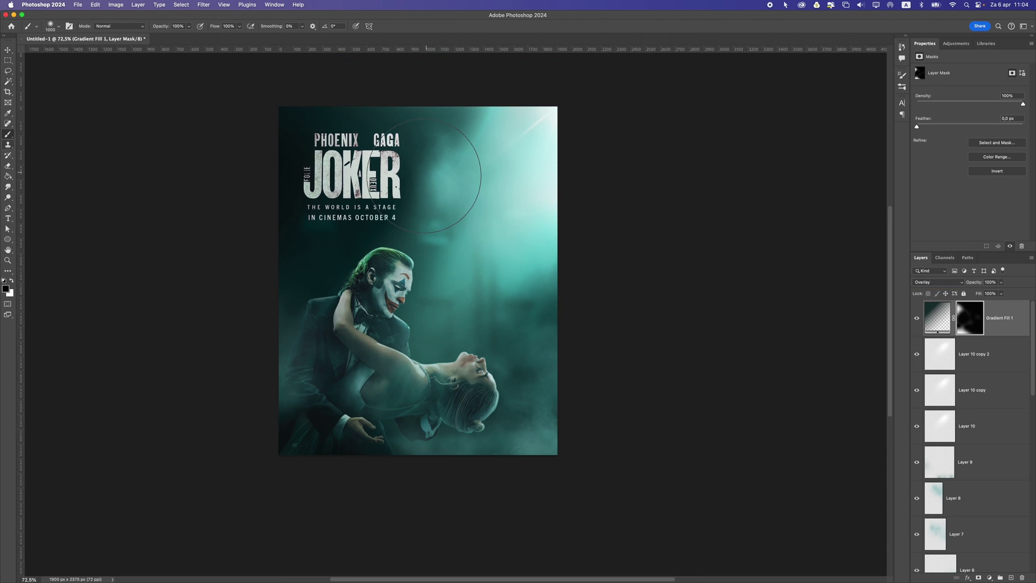
Stamp all visible layers onto a new top layer and convert it to a smart object
scroll(504, 288, "down", 5)
scroll(504, 287, "up", 5)
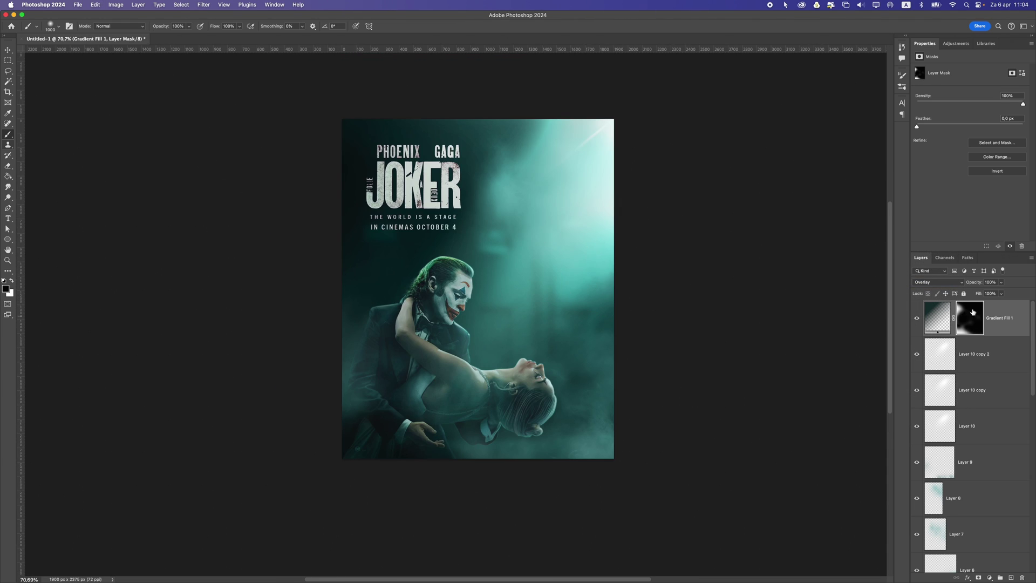
left_click(1011, 577)
key("x")
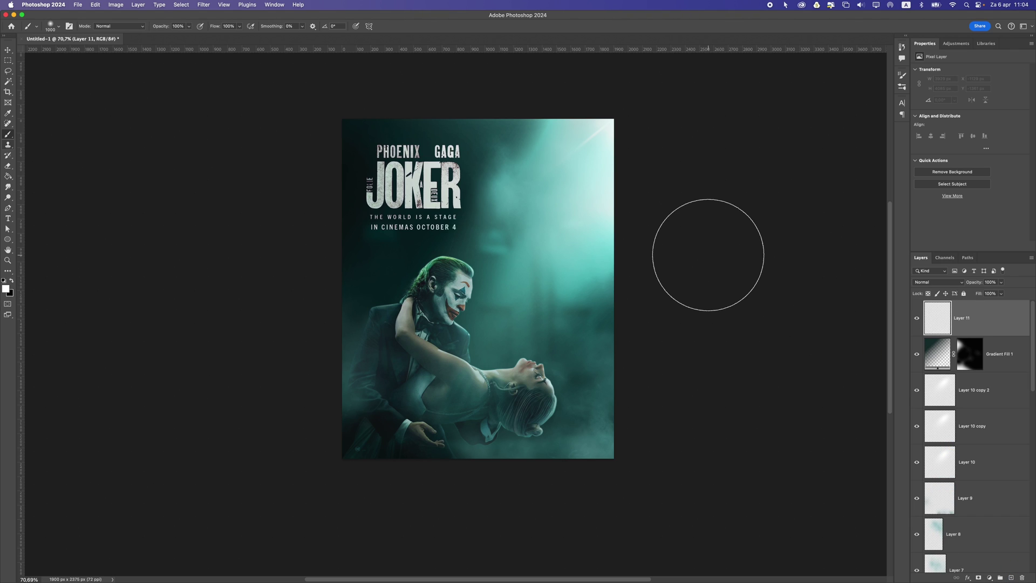
key("alt+shift+super+e")
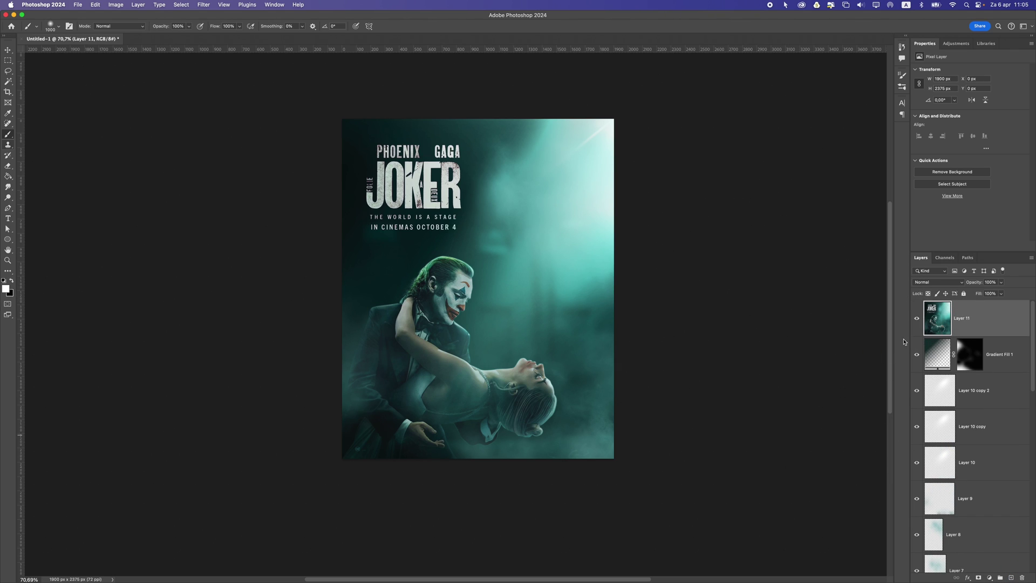
right_click(949, 331)
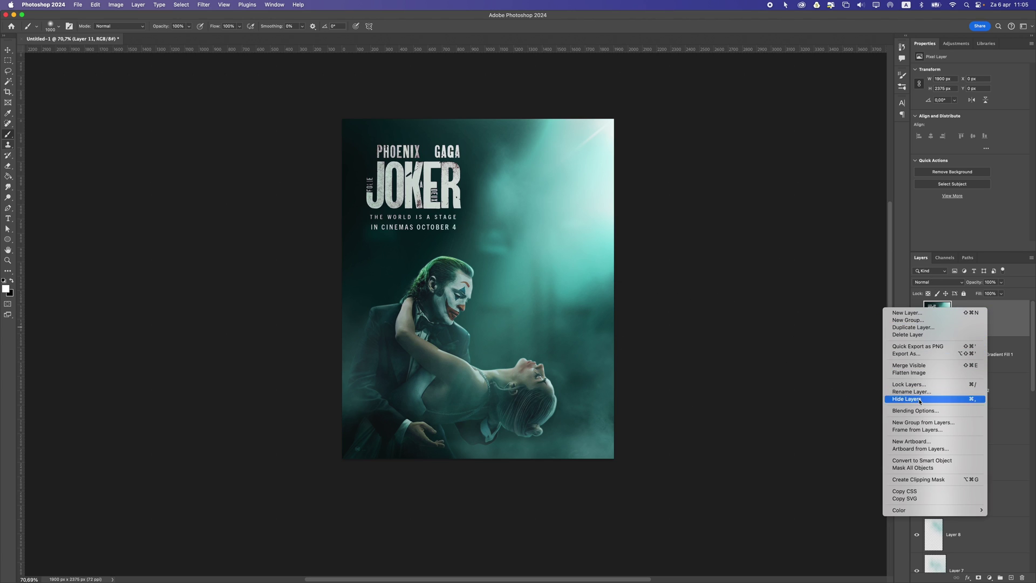
left_click(939, 460)
Open the Camera Raw Filter on the merged layer and set Contrast +12, Highlights +31, Shadows -25, Whites +25 and Blacks +3
left_click(7, 49)
left_click(201, 5)
left_click(229, 71)
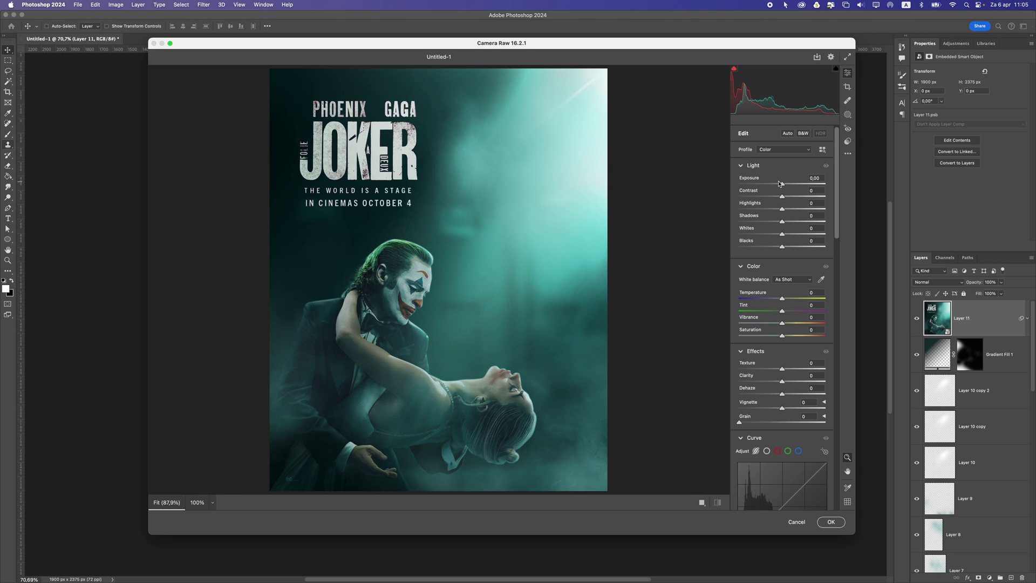
left_click_drag(782, 185, 786, 246)
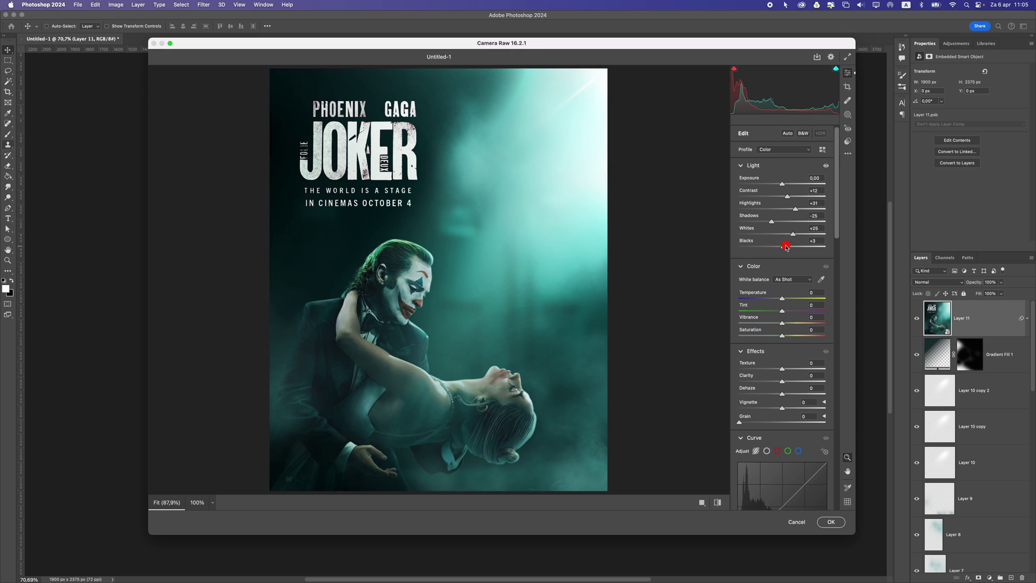
Set Texture to -35 in the Camera Raw effects and adjust the Clarity and Dehaze amounts
scroll(787, 249, "down", 2)
left_click_drag(838, 216, 837, 251)
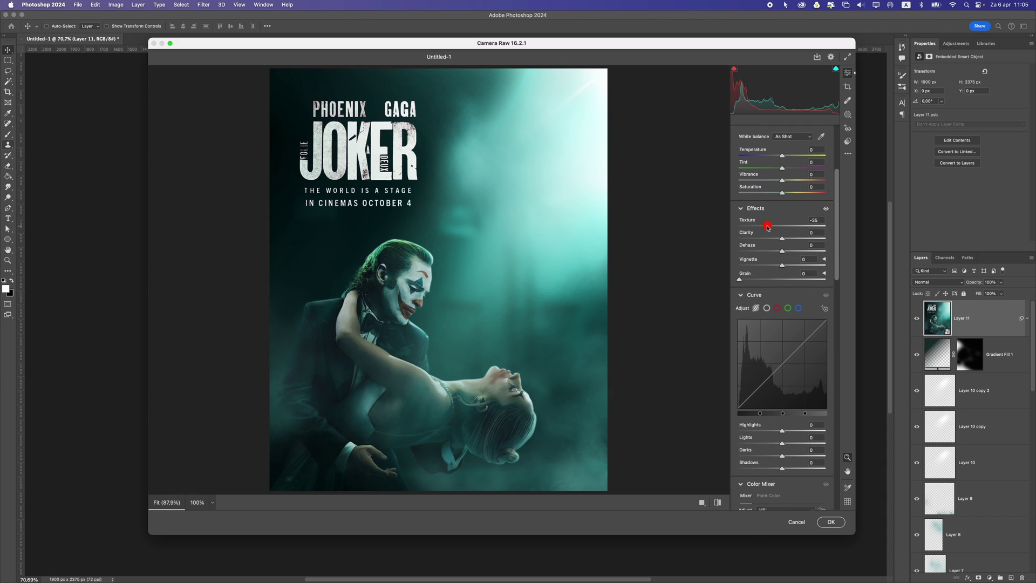
left_click_drag(787, 242, 792, 249)
Try different Red Primary and Green Primary calibration values, resetting them to zero
scroll(784, 243, "down", 1)
scroll(813, 426, "down", 20)
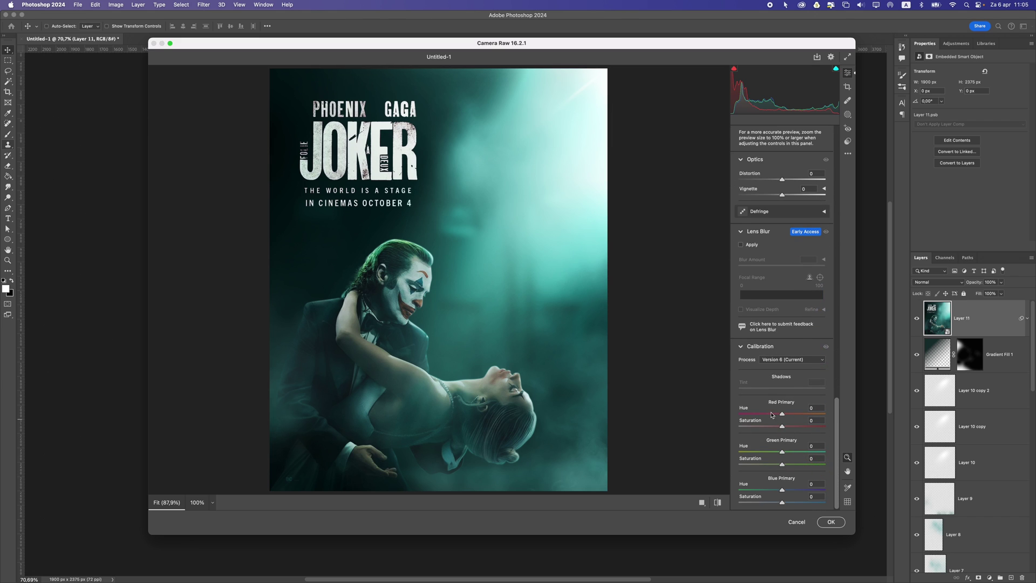
left_click_drag(774, 413, 750, 462)
double_click(784, 417)
double_click(762, 425)
double_click(755, 459)
Shift the Blue Primary hue slightly negative in the calibration settings and apply the Camera Raw Filter
mouse_move(812, 492)
left_mouse_down()
mouse_move(750, 487)
mouse_move(814, 506)
left_mouse_up()
double_click(760, 486)
left_click_drag(698, 463, 477, 338)
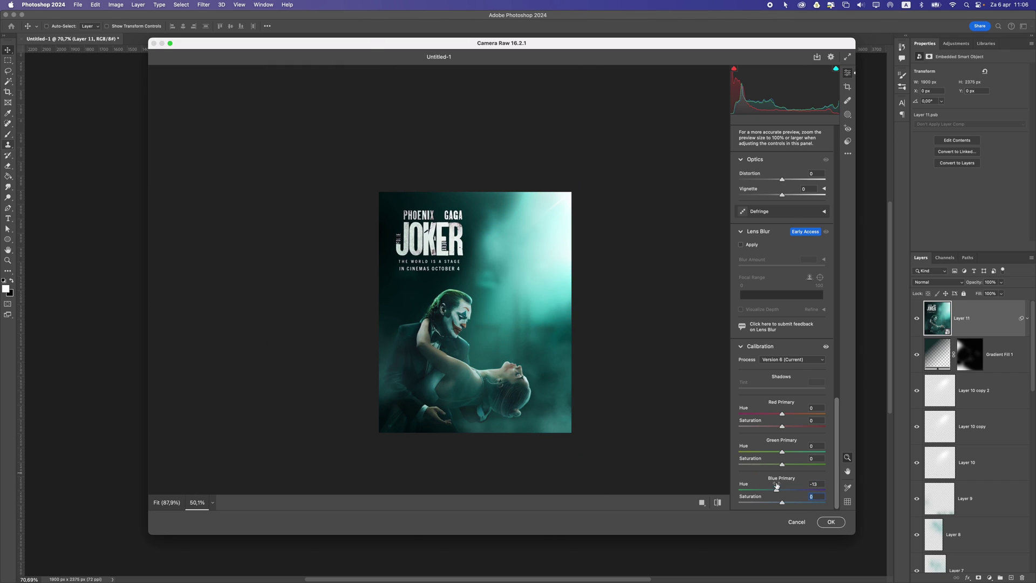
left_click_drag(776, 489, 780, 491)
left_click(836, 521)
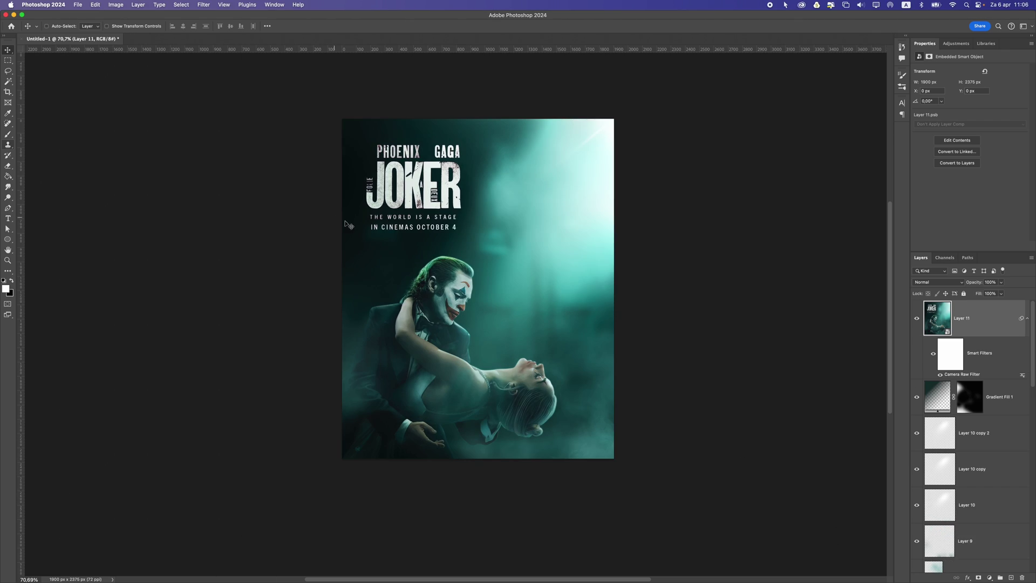
Change the workspace area around the canvas to black
left_click_drag(426, 275, 364, 273)
right_click(618, 217)
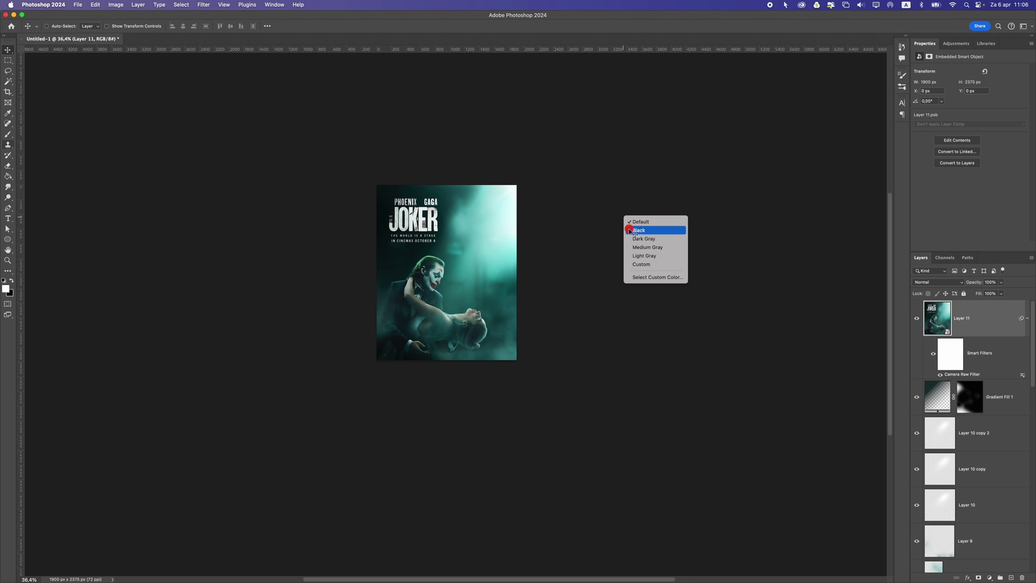
left_click(642, 229)
scroll(455, 239, "up", 5)
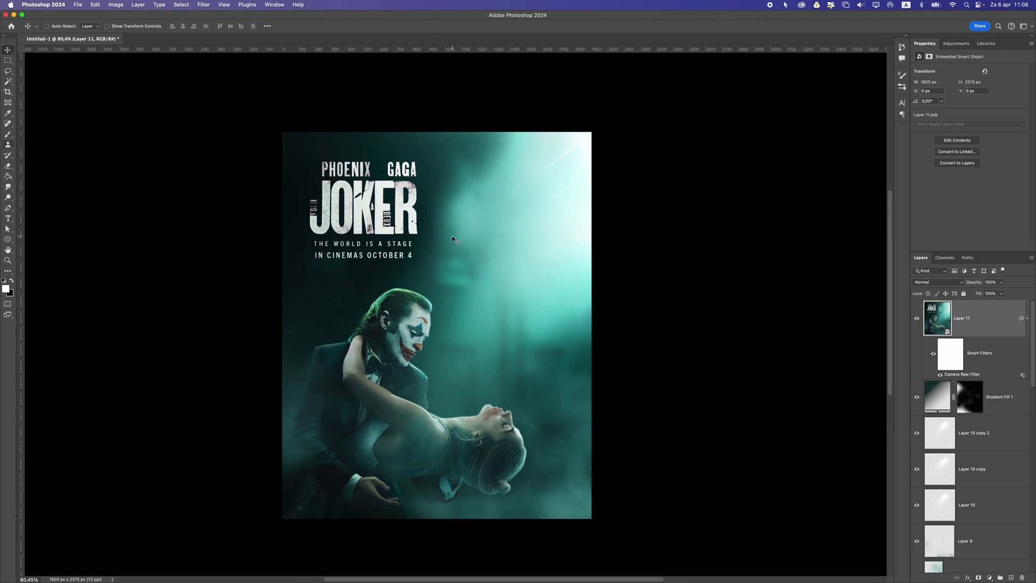